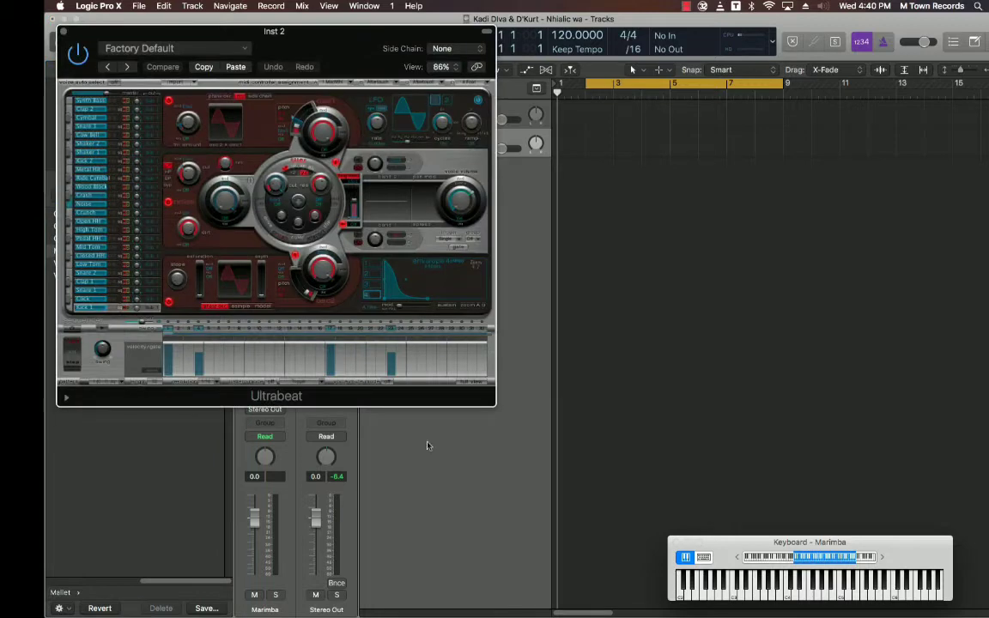
- Set the project tempo to 93 and the Inst 2 track's default region quantize to 1/16 Note
{"action": "left_click", "coordinate": [269, 26]}
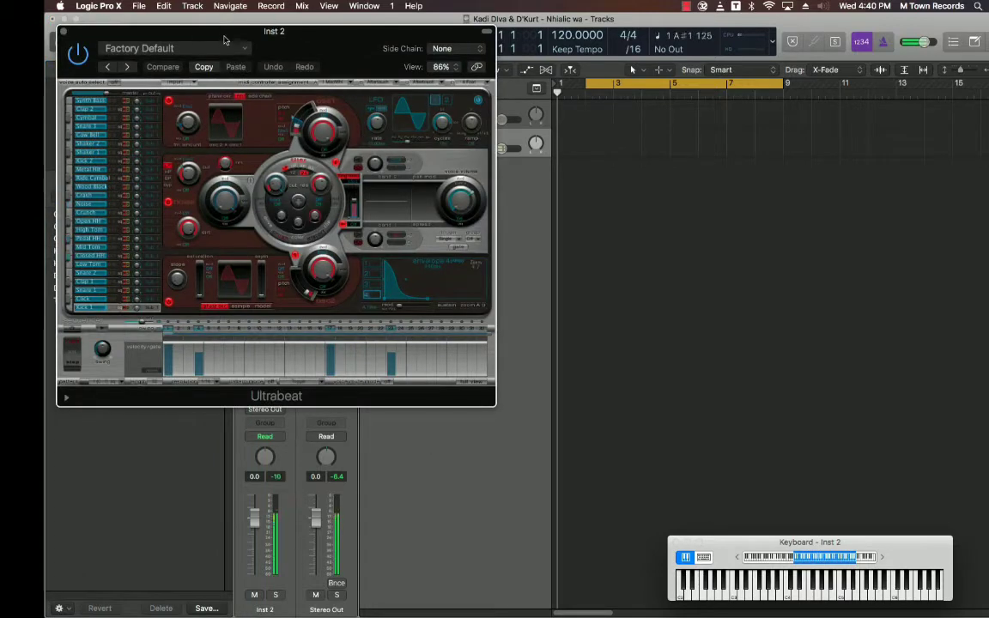
{"action": "left_click_drag", "start_coordinate": [177, 34], "coordinate": [593, 231]}
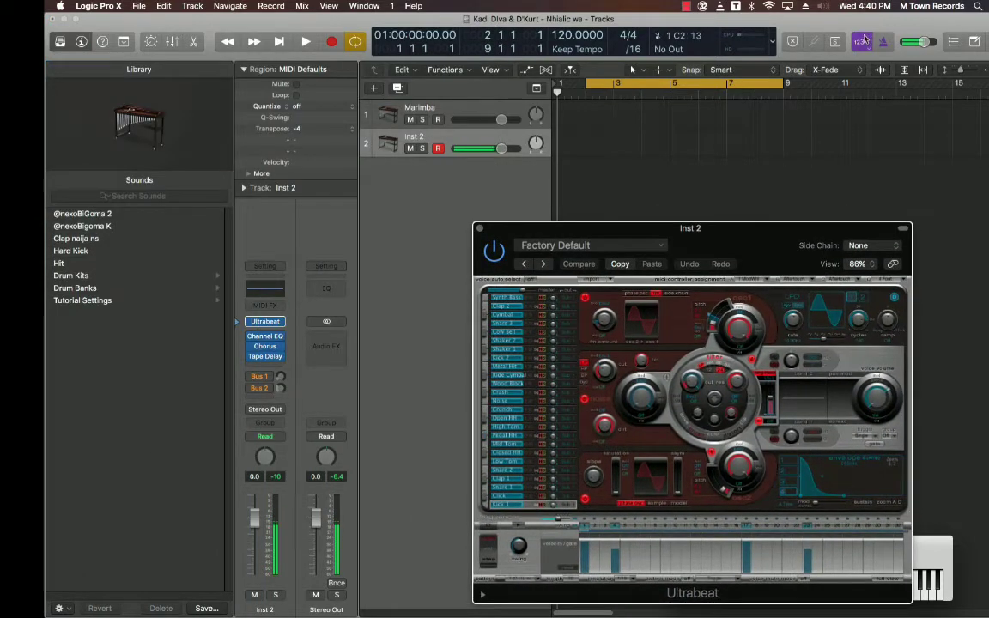
{"action": "left_click_drag", "start_coordinate": [558, 35], "coordinate": [559, 72]}
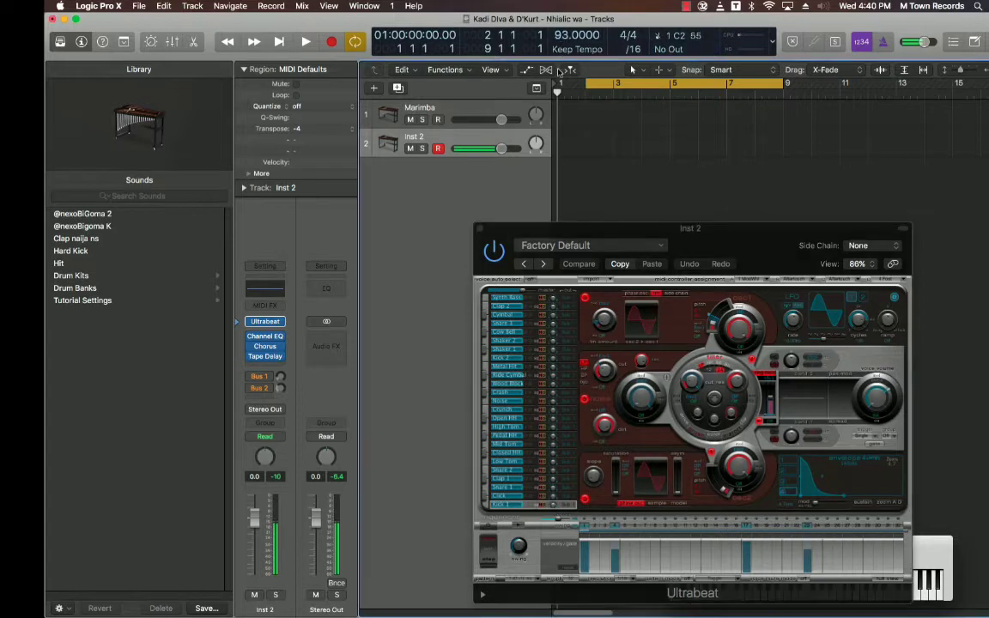
{"action": "left_click", "coordinate": [340, 106]}
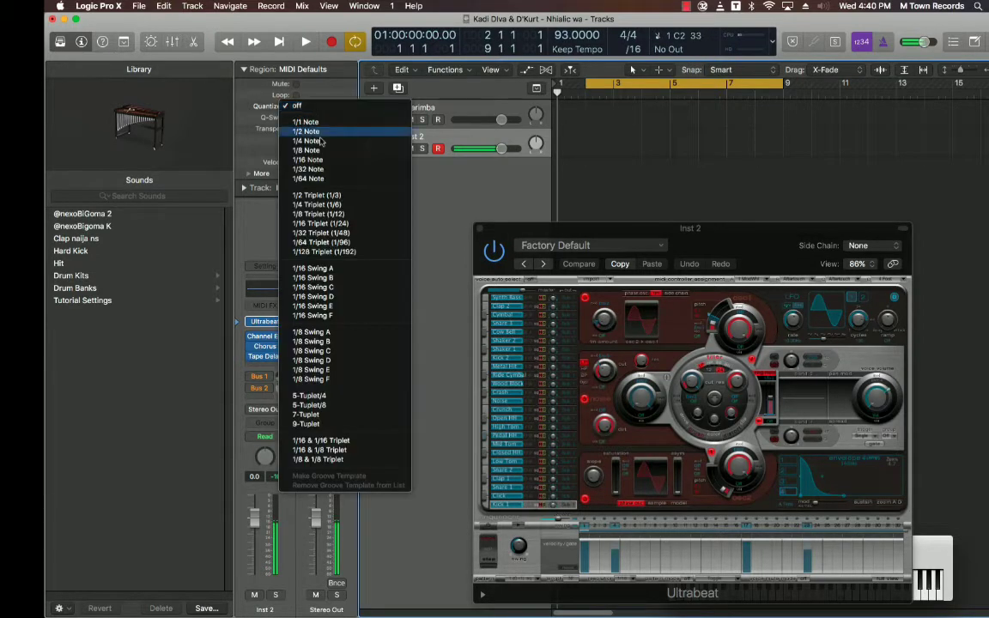
{"action": "left_click", "coordinate": [316, 161]}
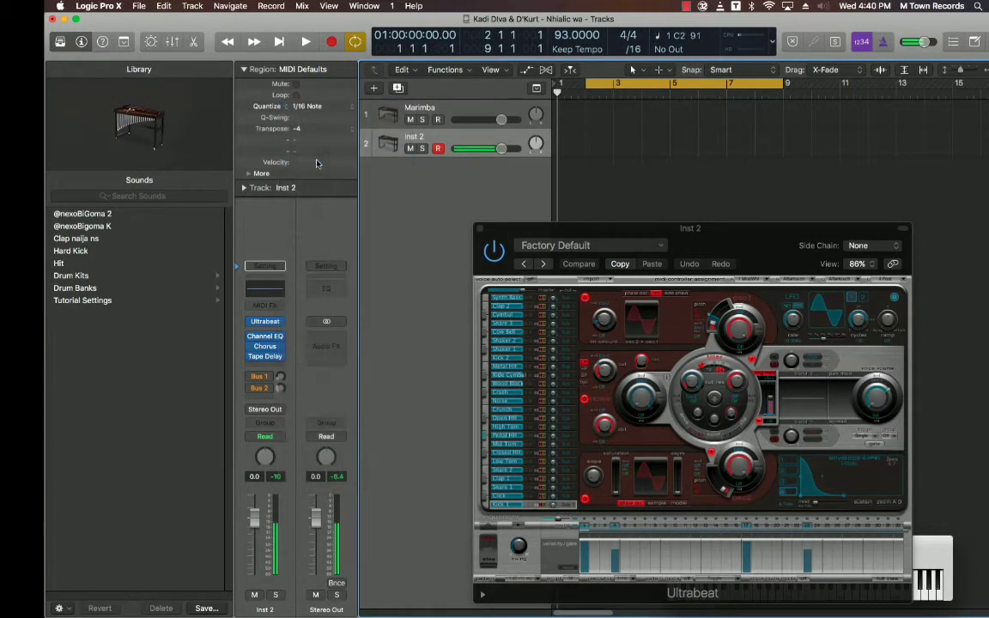
- Play the cycle, perform a hi-hat pattern on Inst 2, and capture it as a two-bar region
{"action": "key", "text": "space"}
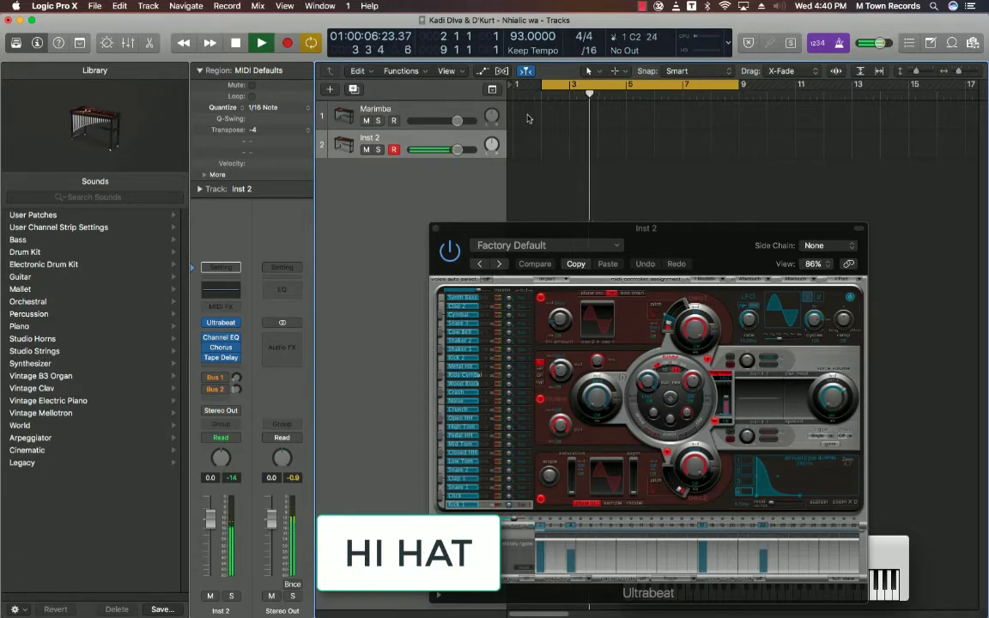
{"action": "key", "text": "shift+r"}
{"action": "key", "text": "space"}
{"action": "key", "text": "space"}
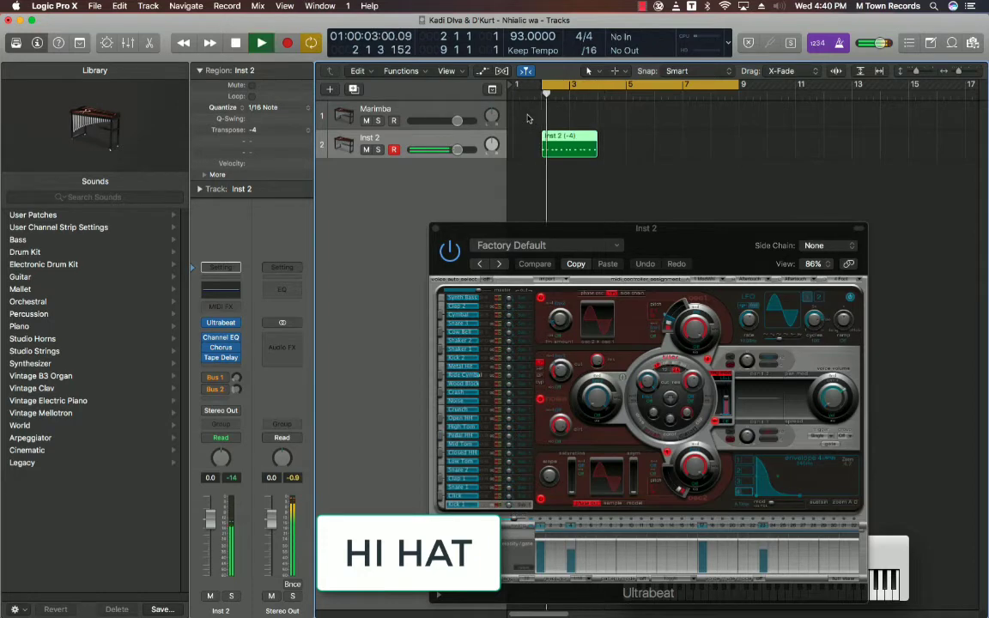
- Copy the hi-hat region into four back-to-back regions and extend the cycle range to bar 10
{"action": "key", "text": "super+r"}
{"action": "left_click", "coordinate": [575, 231]}
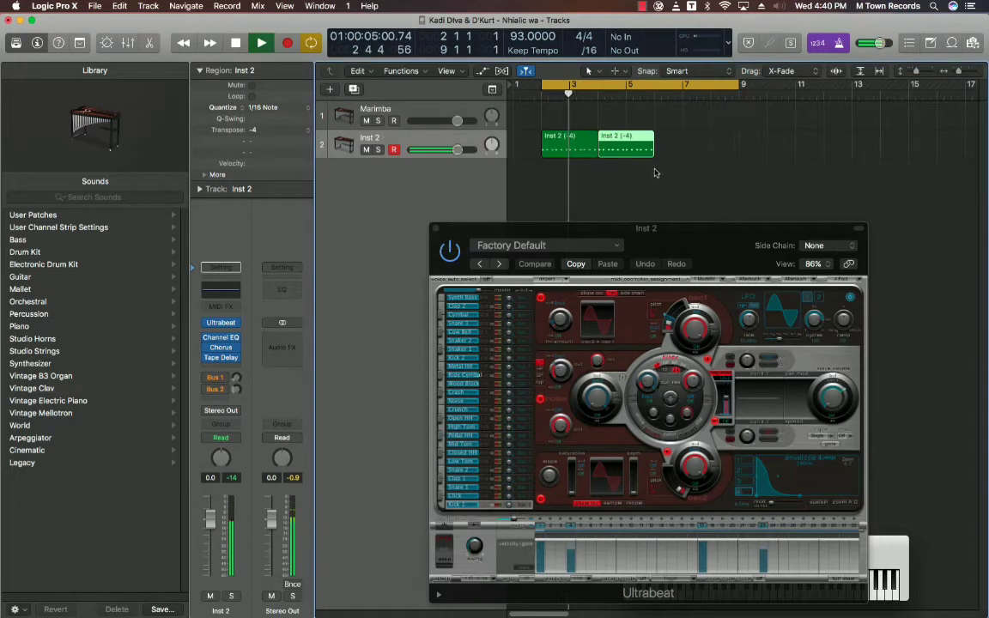
{"action": "left_click_drag", "start_coordinate": [562, 144], "coordinate": [676, 150], "text": "alt"}
{"action": "left_click_drag", "start_coordinate": [738, 91], "coordinate": [769, 93]}
{"action": "key", "text": "space"}
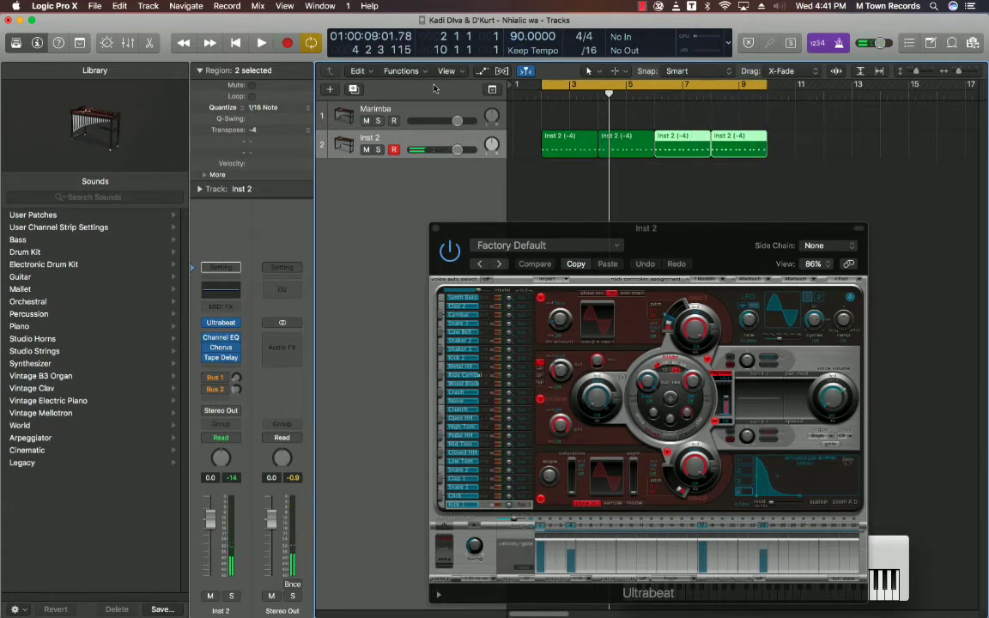
- Create Inst 3 with Inst 2's duplicated settings and bypass Channel EQ, Chorus and Tape Delay on both tracks
{"action": "left_click", "coordinate": [353, 89]}
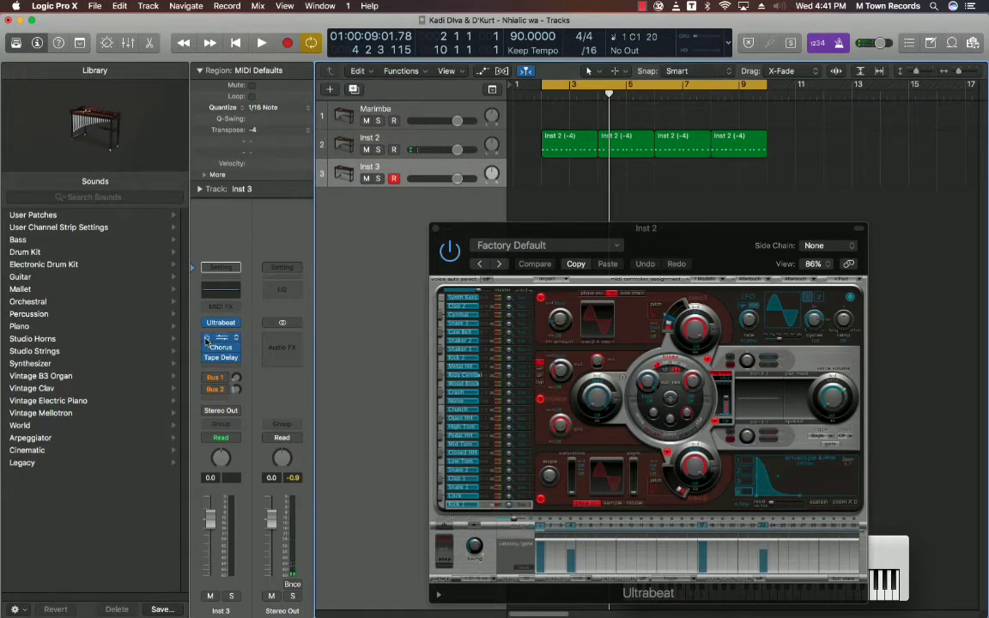
{"action": "left_click", "coordinate": [389, 143]}
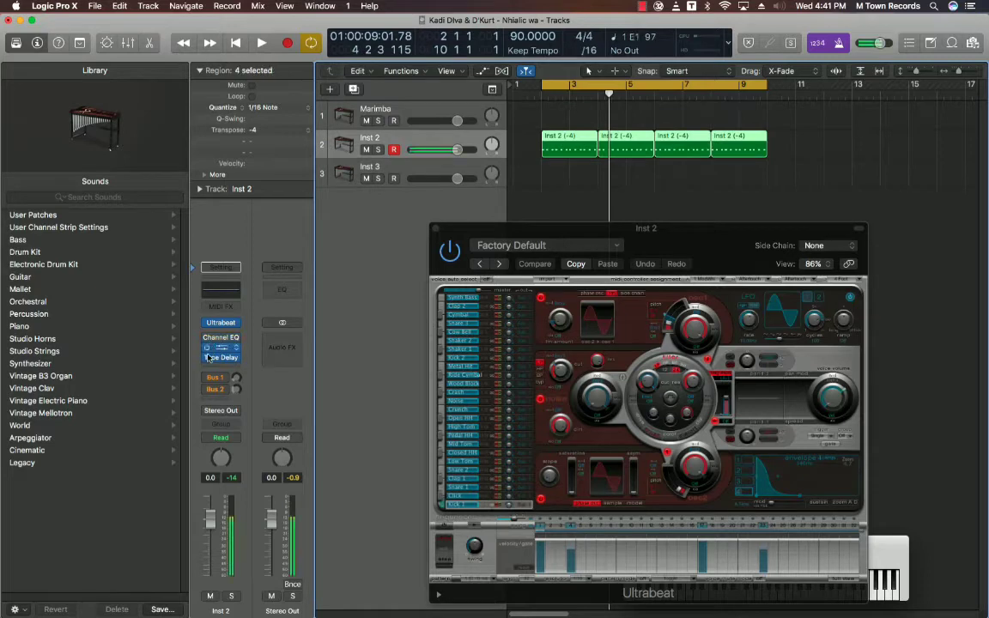
{"action": "left_click", "coordinate": [406, 170]}
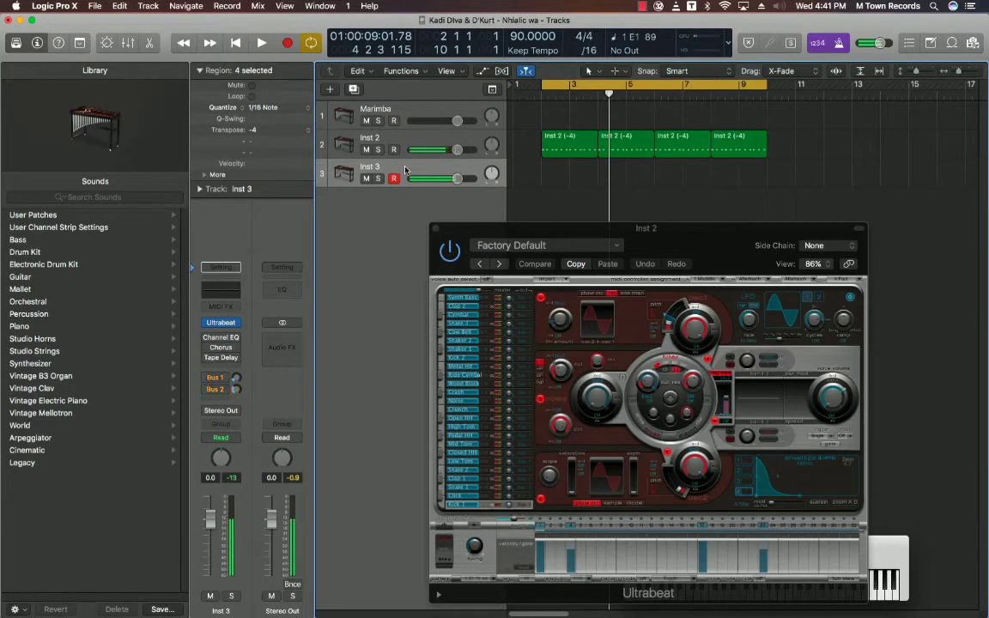
- Play the cycle, perform a kick pattern on Inst 3, and capture it as a two-bar region
{"action": "key", "text": "space"}
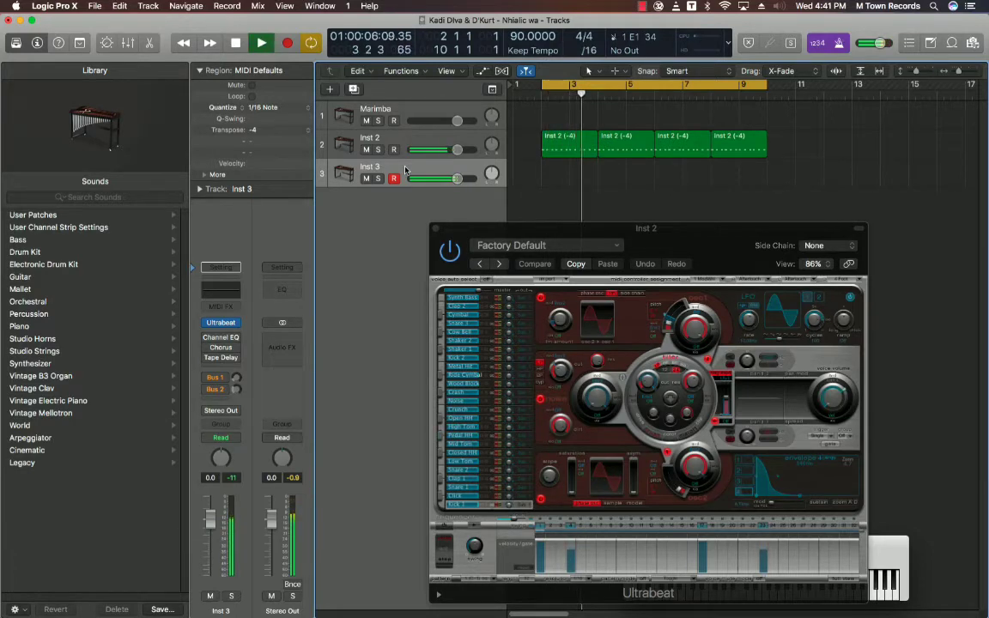
{"action": "key", "text": "shift+r"}
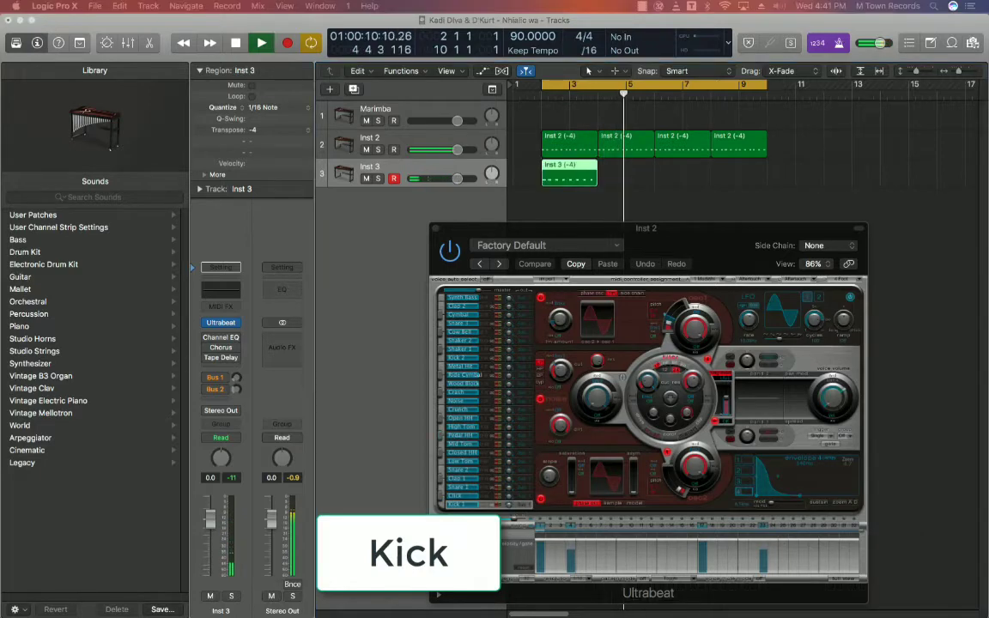
- Repeat the captured kick region with 3 copies on Inst 3
{"action": "left_click", "coordinate": [566, 177]}
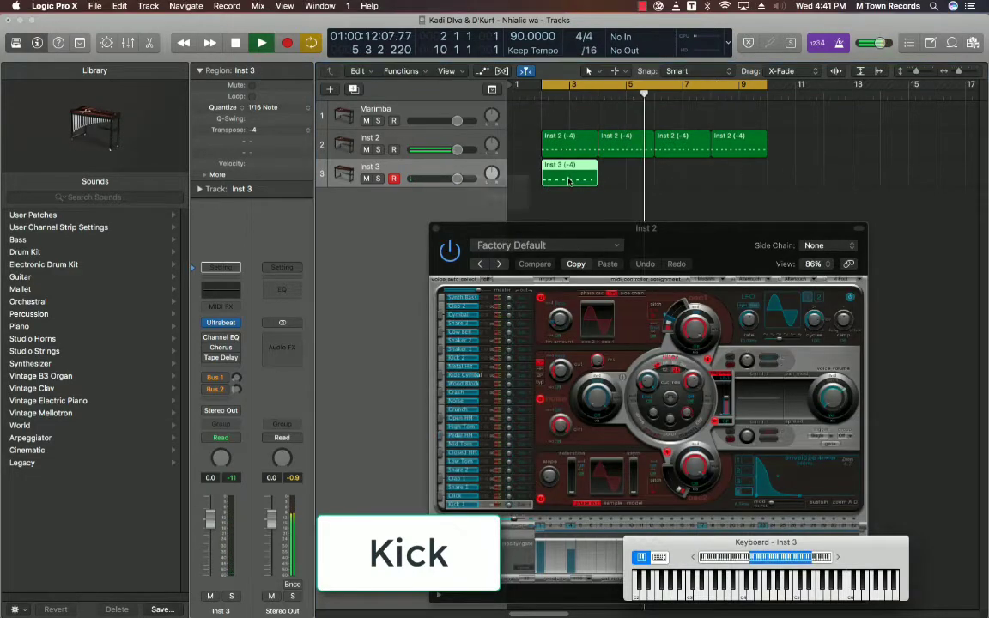
{"action": "key", "text": "super+r"}
{"action": "type", "text": "3"}
{"action": "key", "text": "Return"}
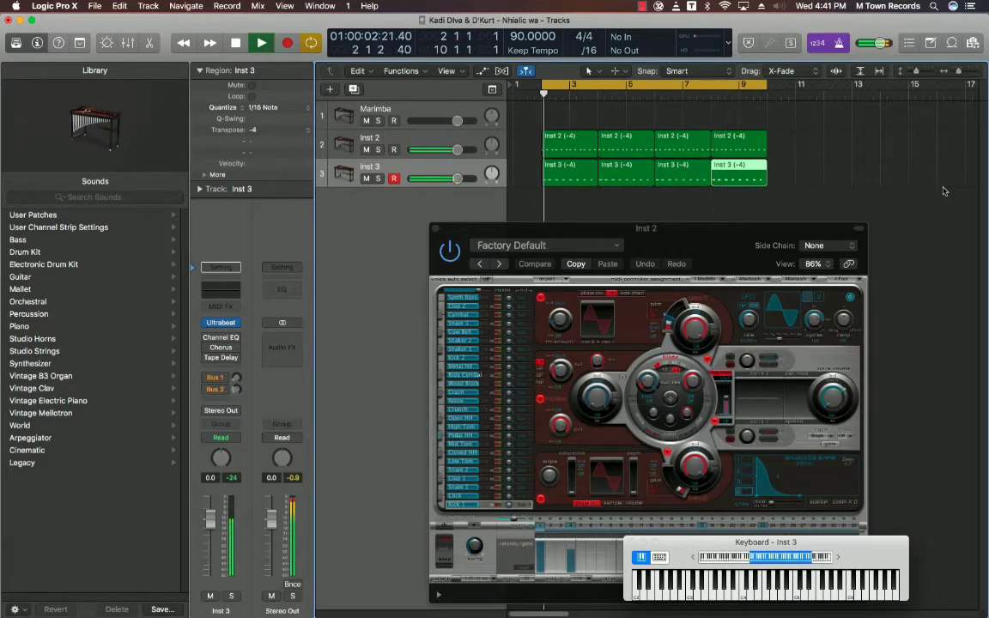
- Stop playback and delete the three kick copies following the first region on Inst 3
{"action": "key", "text": "space"}
{"action": "left_click_drag", "start_coordinate": [814, 172], "coordinate": [599, 193]}
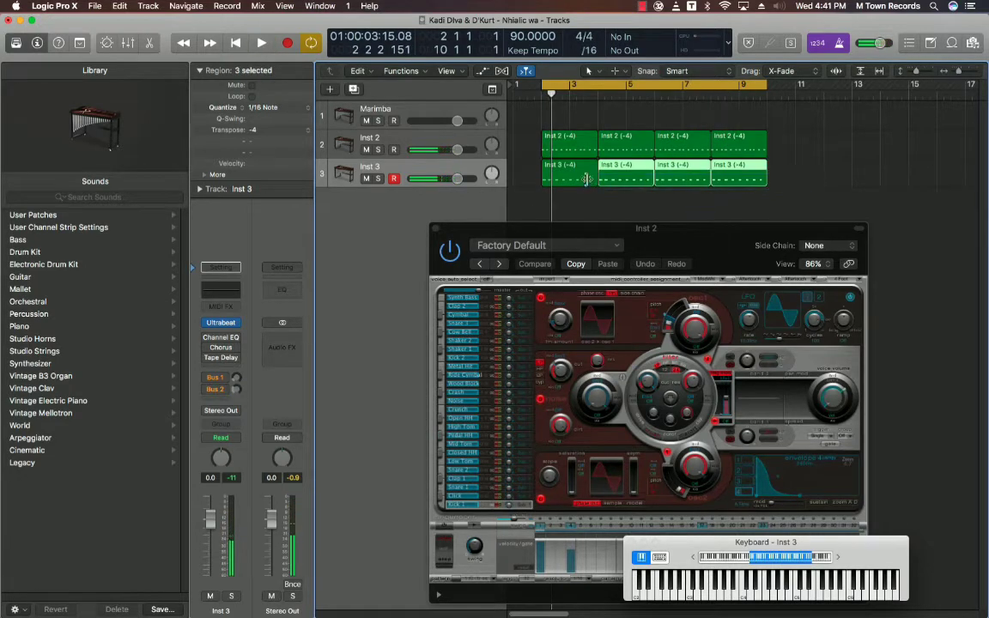
{"action": "key", "text": "Delete"}
- Open the kick region in the Piano Roll and move its first Kick 1 note to the region's start
{"action": "key", "text": "p"}
{"action": "left_click", "coordinate": [436, 228]}
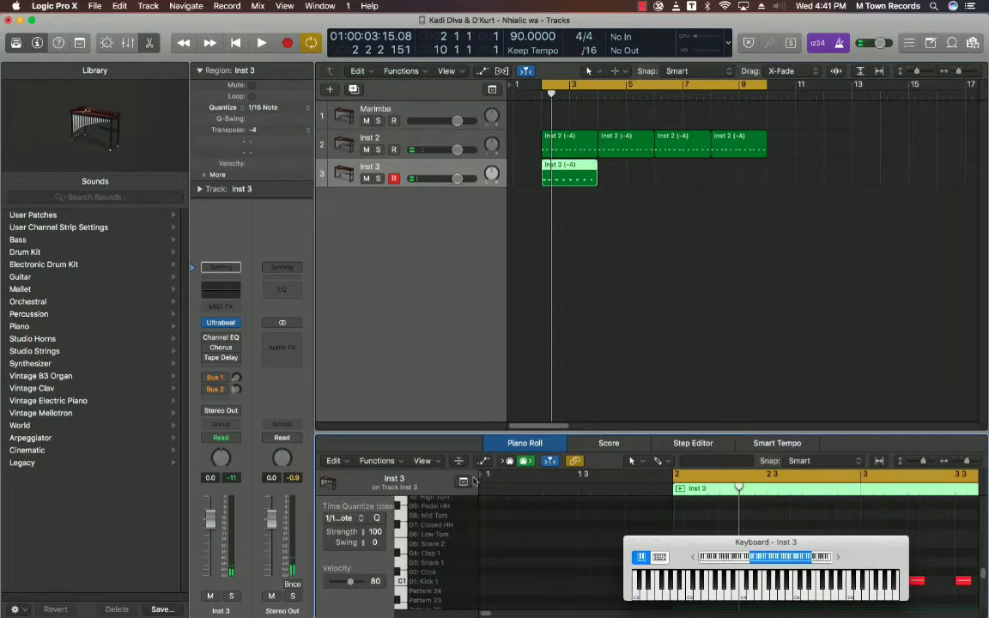
{"action": "key", "text": "space"}
{"action": "left_click_drag", "start_coordinate": [691, 544], "coordinate": [788, 467]}
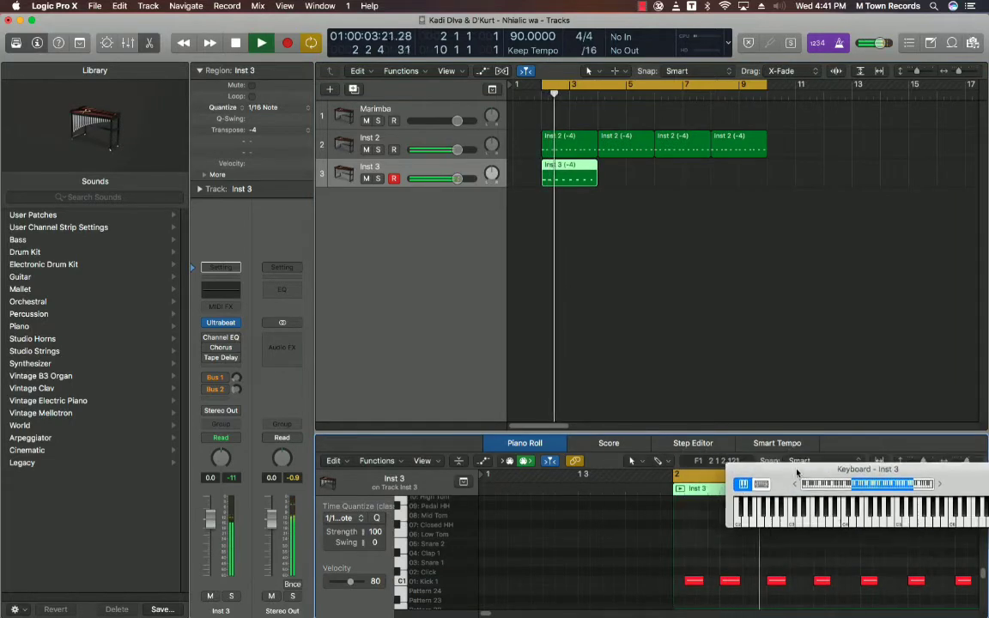
{"action": "key", "text": "space"}
{"action": "left_click", "coordinate": [682, 582]}
{"action": "key", "text": "space"}
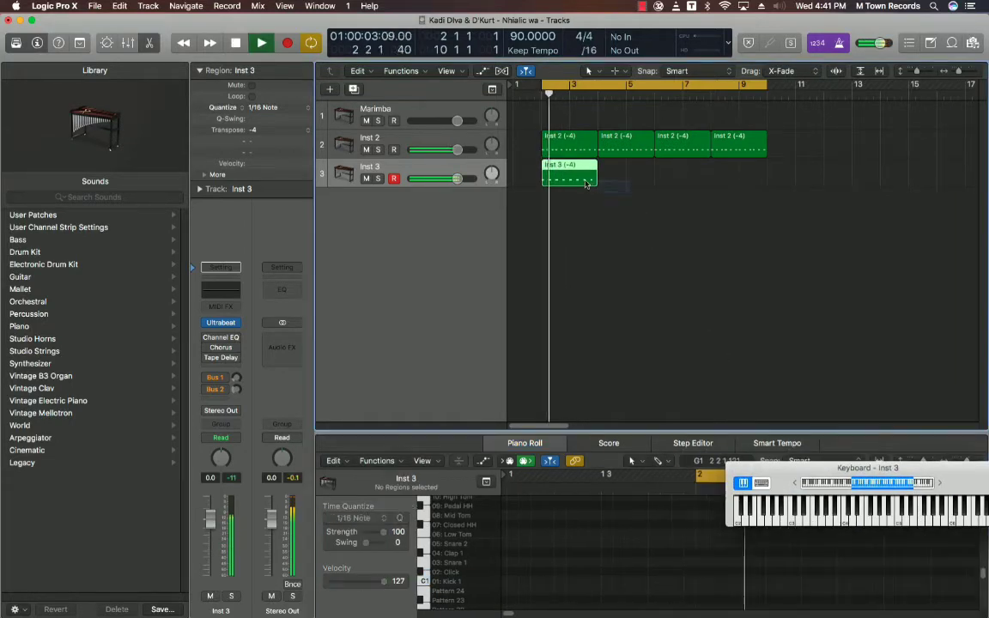
- Copy the corrected kick region and repeat the pair once, filling Inst 3 up to bar 10
{"action": "left_click_drag", "start_coordinate": [578, 176], "coordinate": [631, 180]}
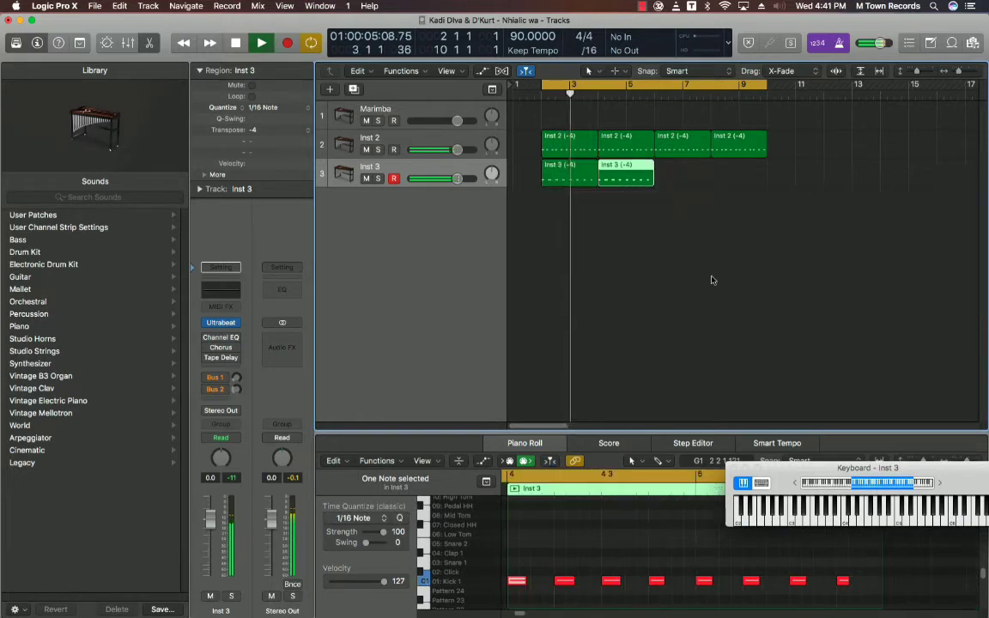
{"action": "left_click_drag", "start_coordinate": [772, 468], "coordinate": [47, 7]}
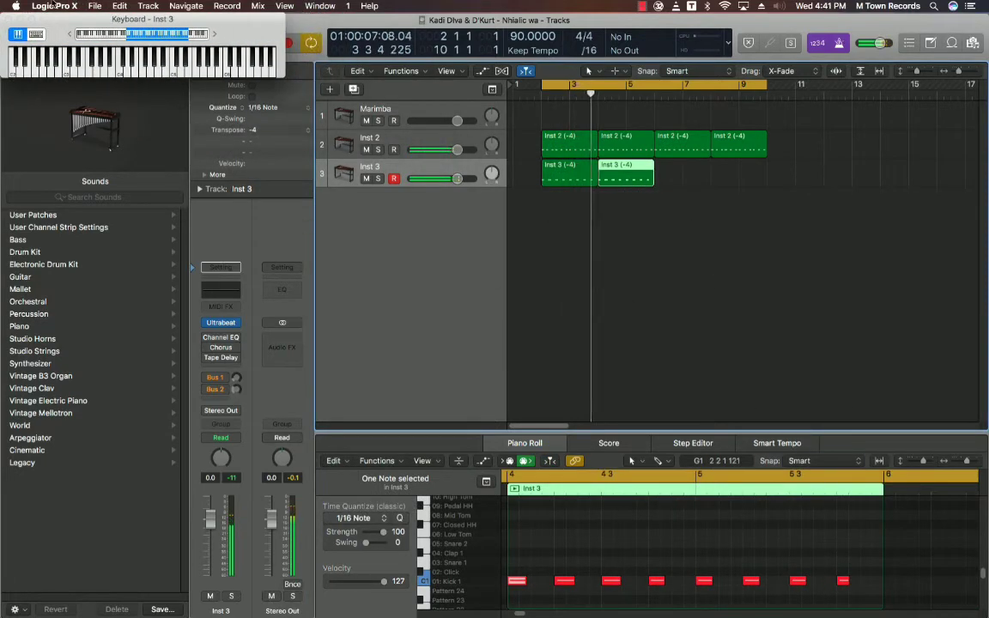
{"action": "left_click", "coordinate": [572, 176], "text": "shift"}
{"action": "key", "text": "super+r"}
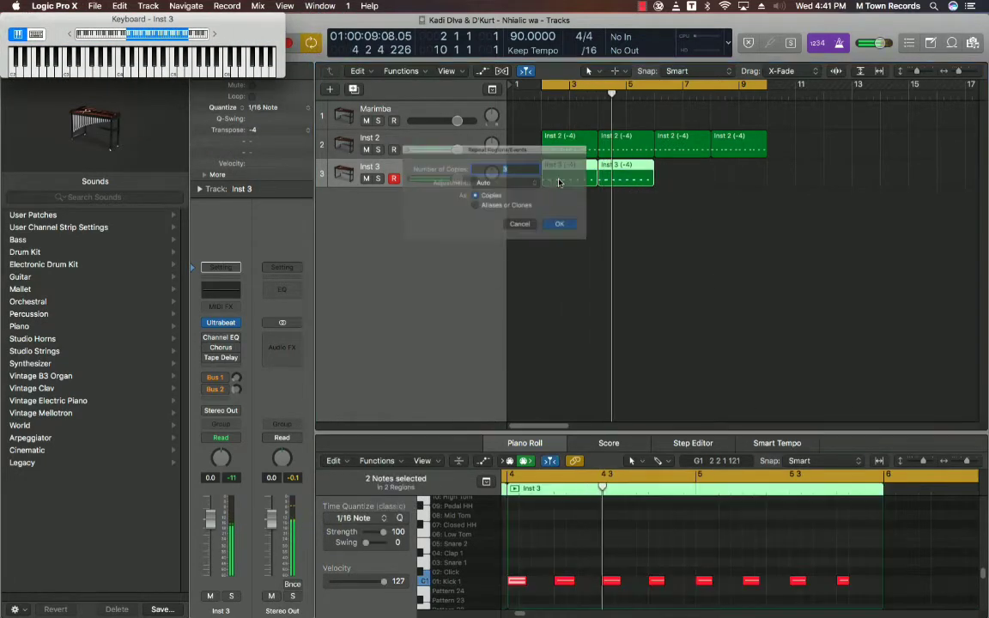
{"action": "key", "text": "Return"}
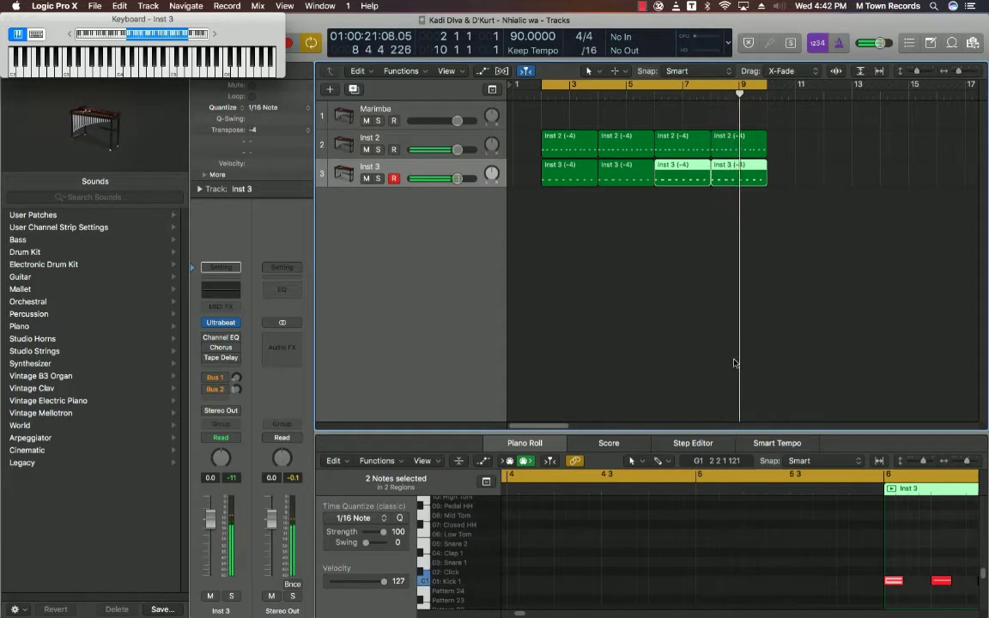
- Move the Inst 3 track above Inst 2 and create a new track below it with duplicate settings
{"action": "left_click", "coordinate": [601, 223]}
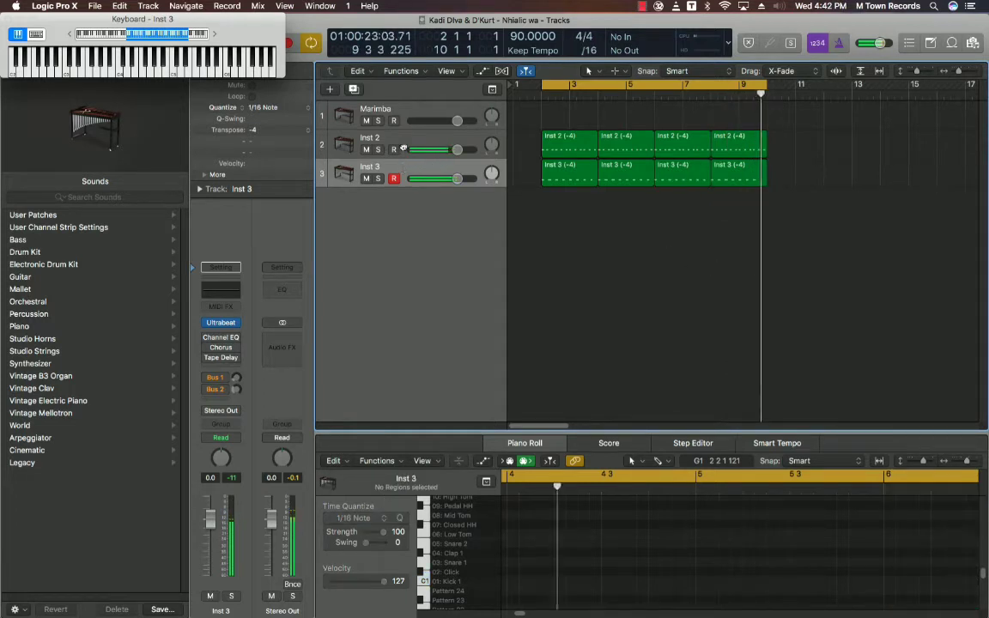
{"action": "left_click_drag", "start_coordinate": [435, 168], "coordinate": [409, 137]}
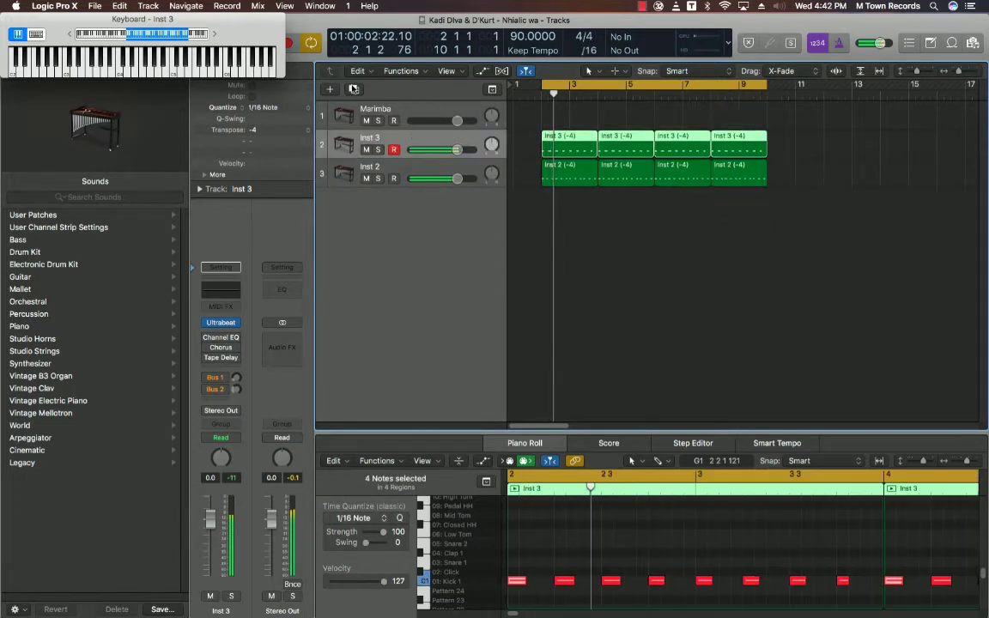
{"action": "key", "text": "super+d"}
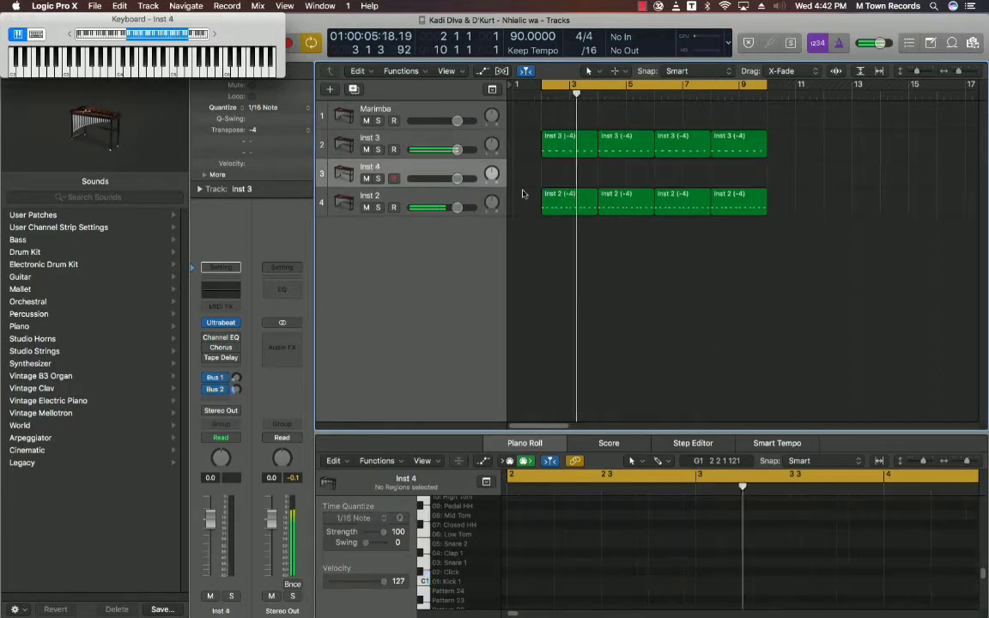
- Load the Boutique 808 drum kit on the new track and capture a performed two-bar stick pattern
{"action": "left_click", "coordinate": [195, 326]}
{"action": "left_click", "coordinate": [31, 279]}
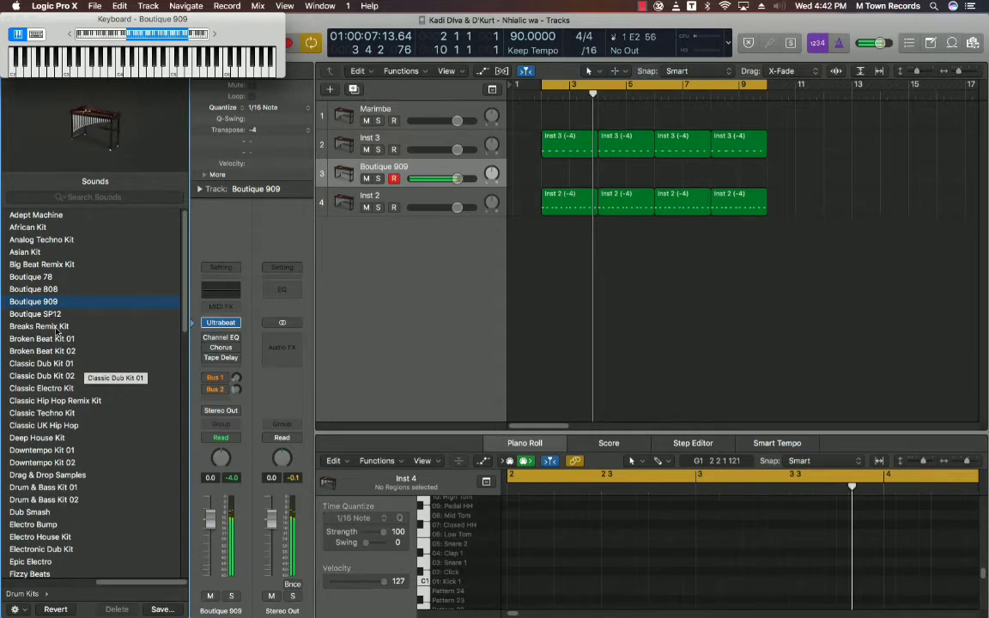
{"action": "left_click", "coordinate": [38, 290]}
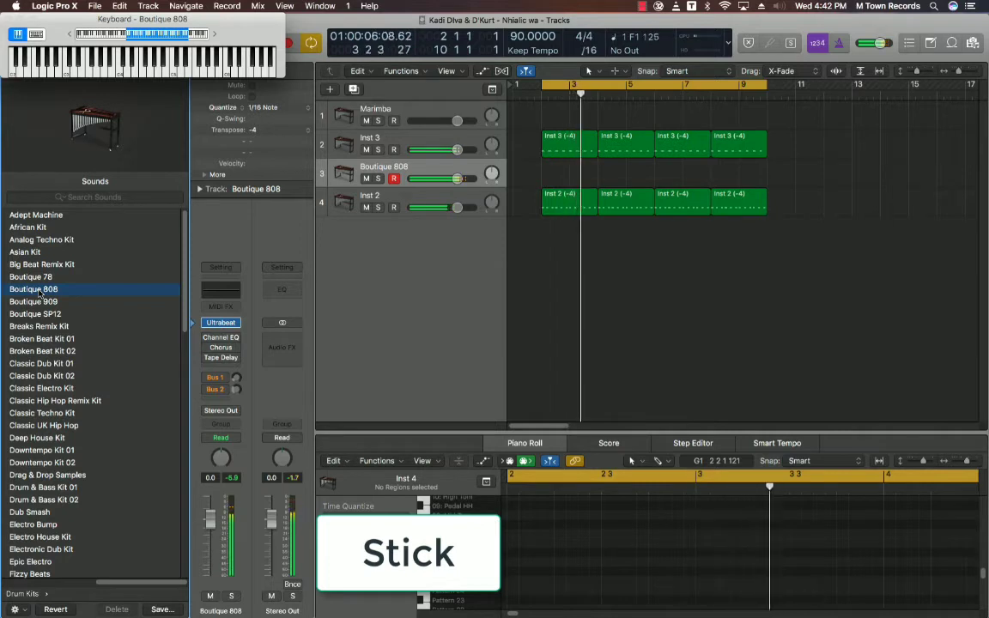
{"action": "key", "text": "shift+r"}
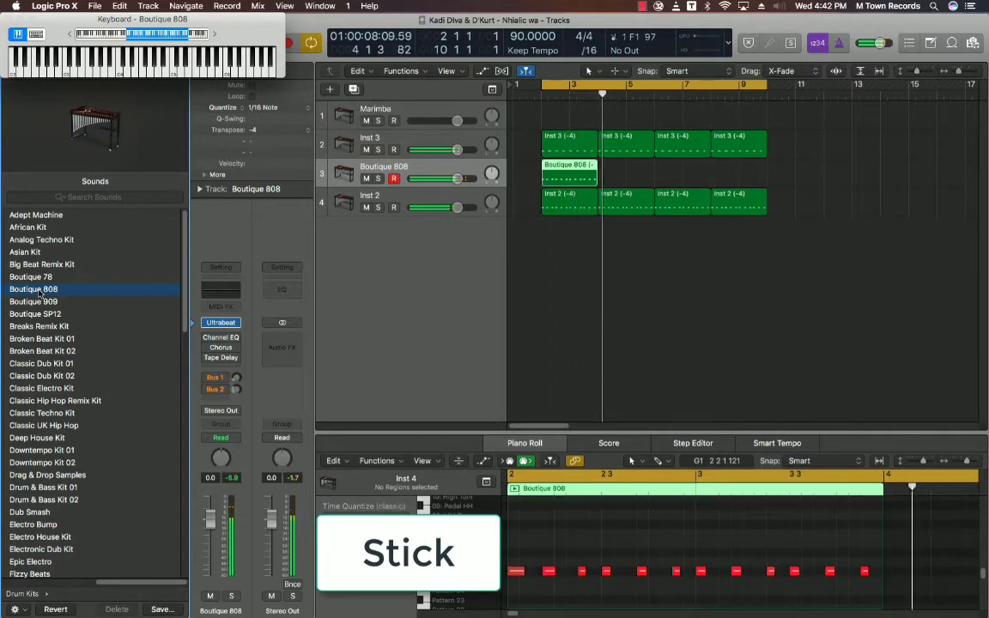
{"action": "key", "text": "super+e"}
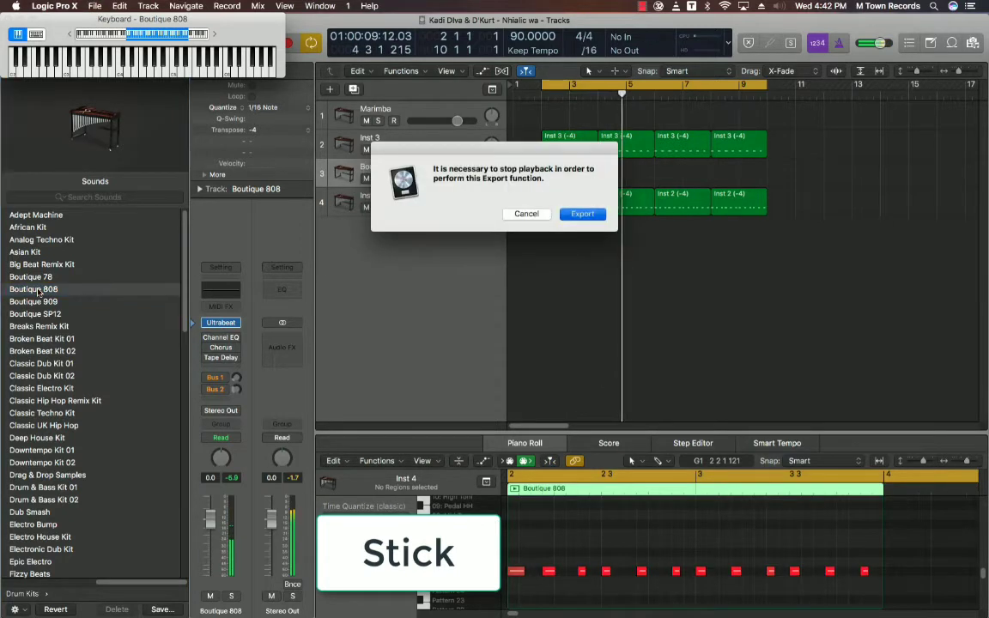
{"action": "left_click", "coordinate": [583, 214]}
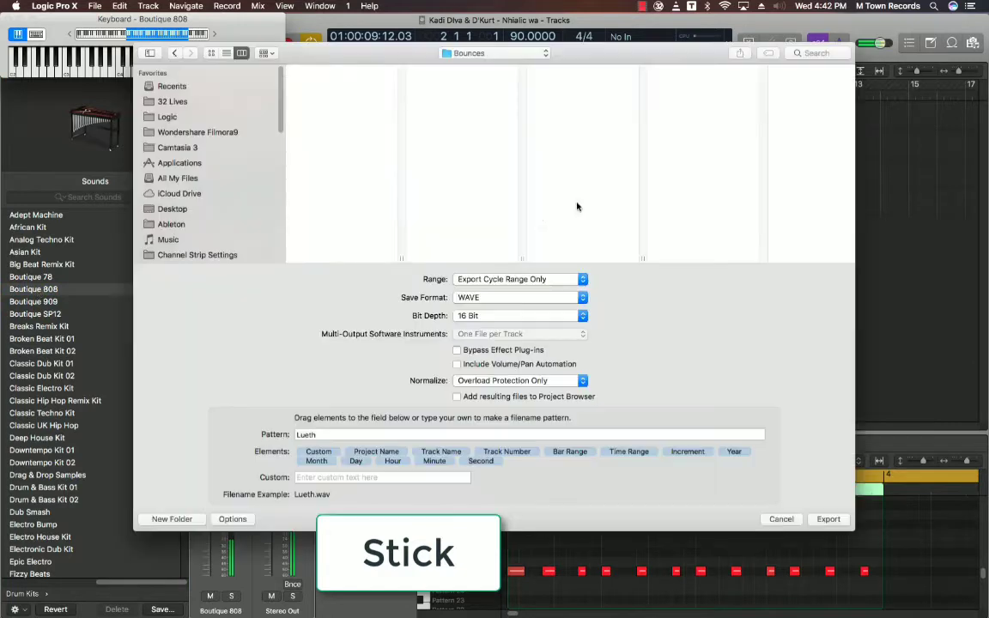
{"action": "left_click", "coordinate": [776, 521]}
- Repeat the Boutique 808 stick region with 3 copies, play the loop, and clear the region selection
{"action": "key", "text": "super+r"}
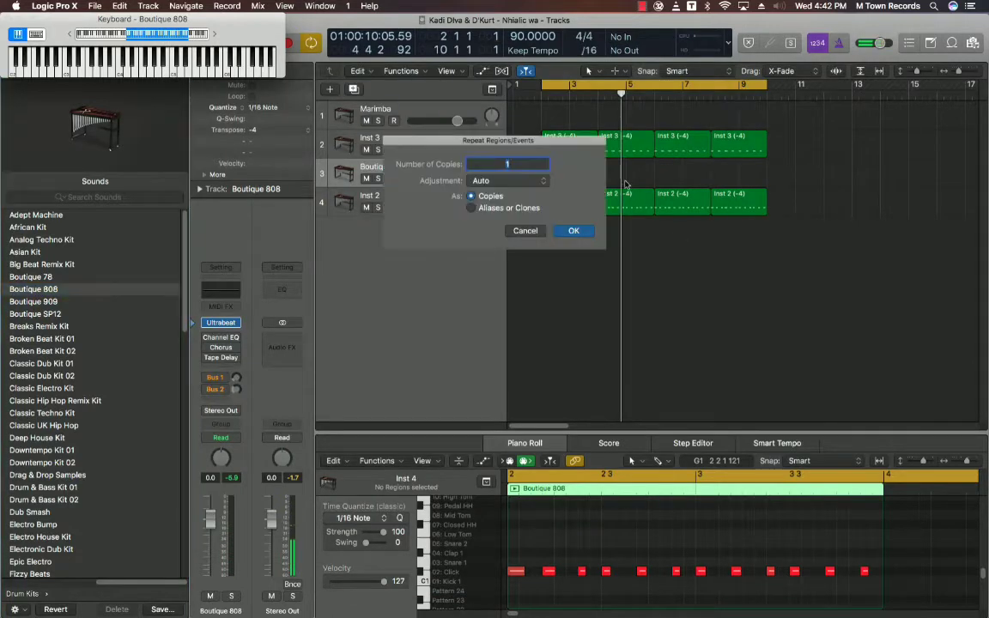
{"action": "type", "text": "3"}
{"action": "key", "text": "Return"}
{"action": "key", "text": "space"}
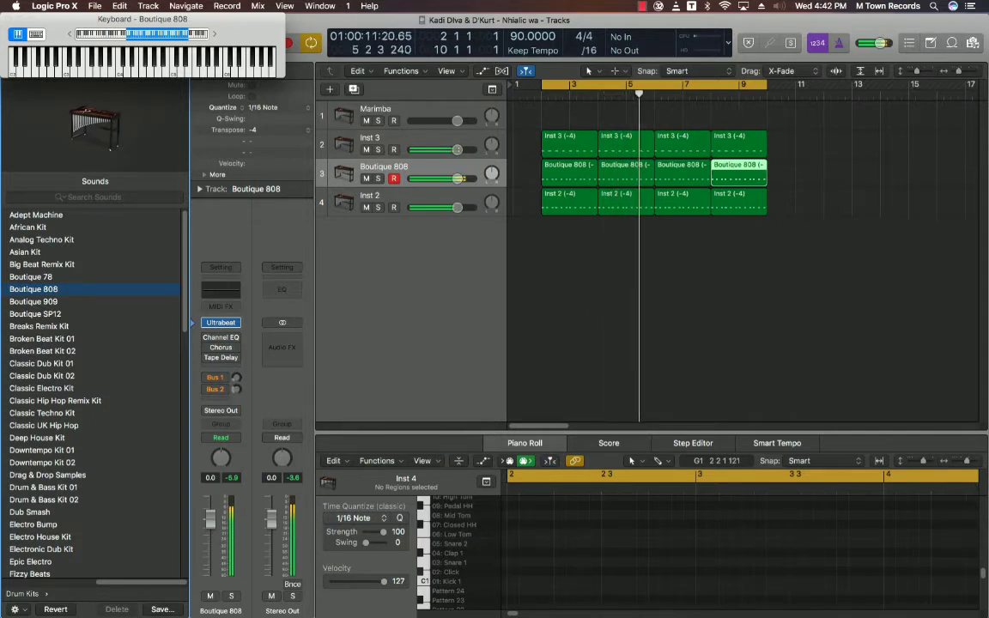
{"action": "left_click", "coordinate": [509, 175]}
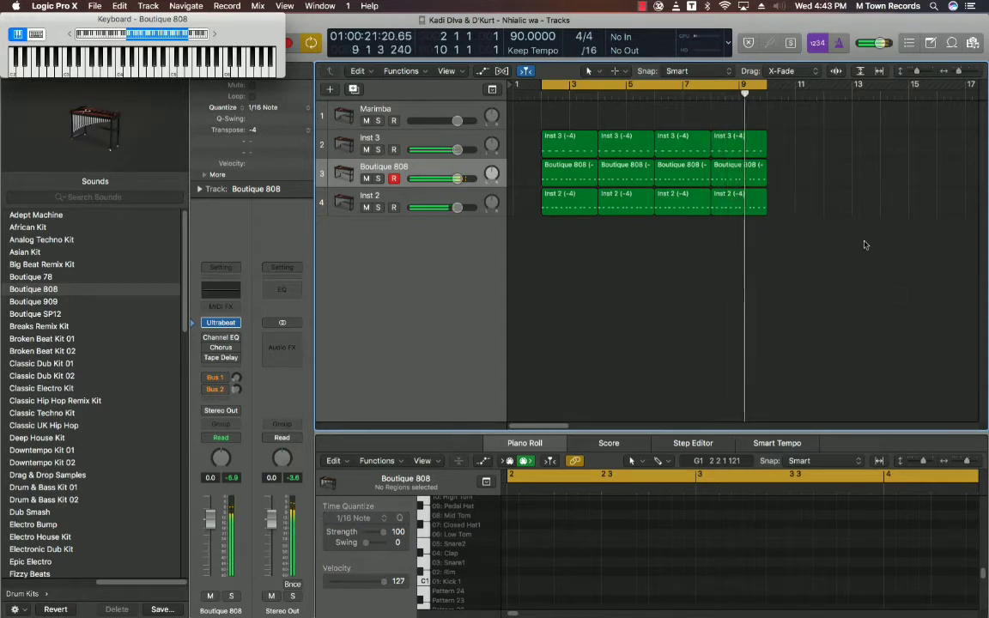
- Copy all regions on Inst 3, Boutique 808 and Inst 2 to bar 10 and extend the cycle range to bar 18
{"action": "left_click_drag", "start_coordinate": [818, 138], "coordinate": [563, 273]}
{"action": "left_click_drag", "start_coordinate": [574, 194], "coordinate": [785, 219]}
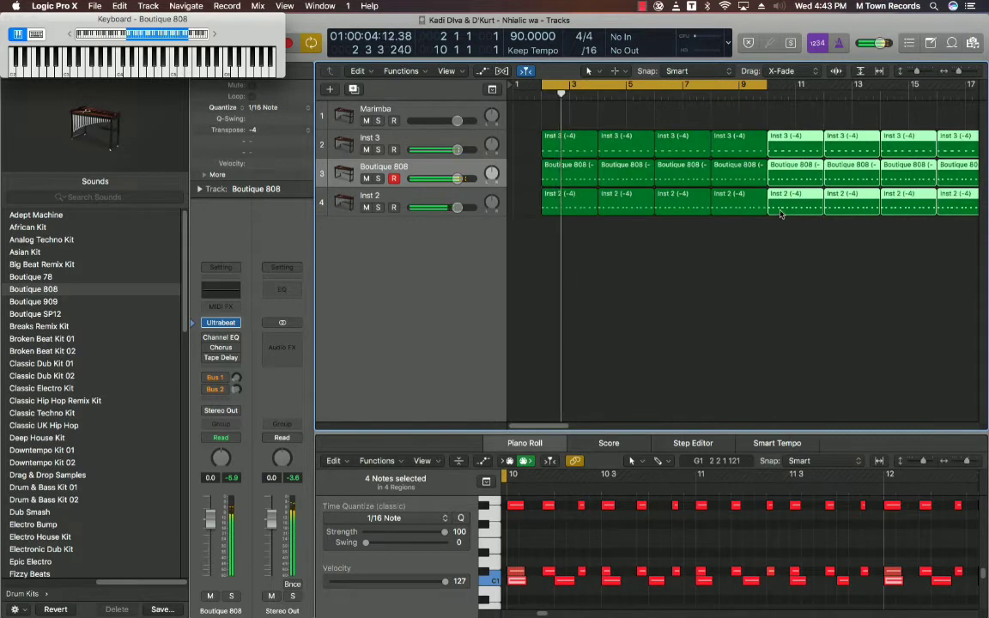
{"action": "key", "text": "super+Left"}
{"action": "left_click_drag", "start_coordinate": [685, 86], "coordinate": [829, 149]}
- Listen to the Boutique 808 pattern soloed, clear the region selection, and play the full mix from the cycle start
{"action": "left_click", "coordinate": [378, 178]}
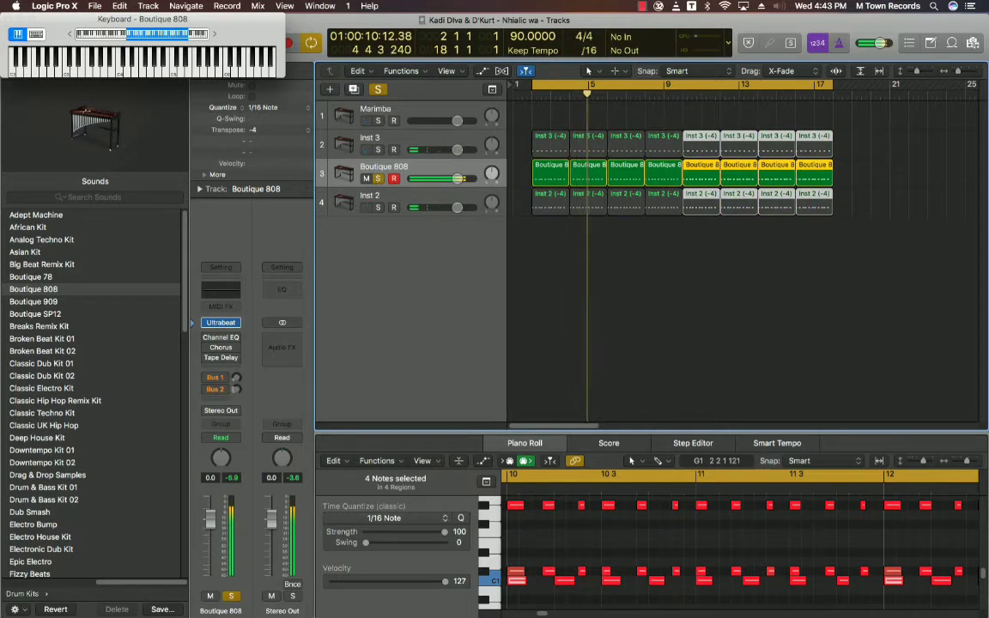
{"action": "key", "text": "super+k"}
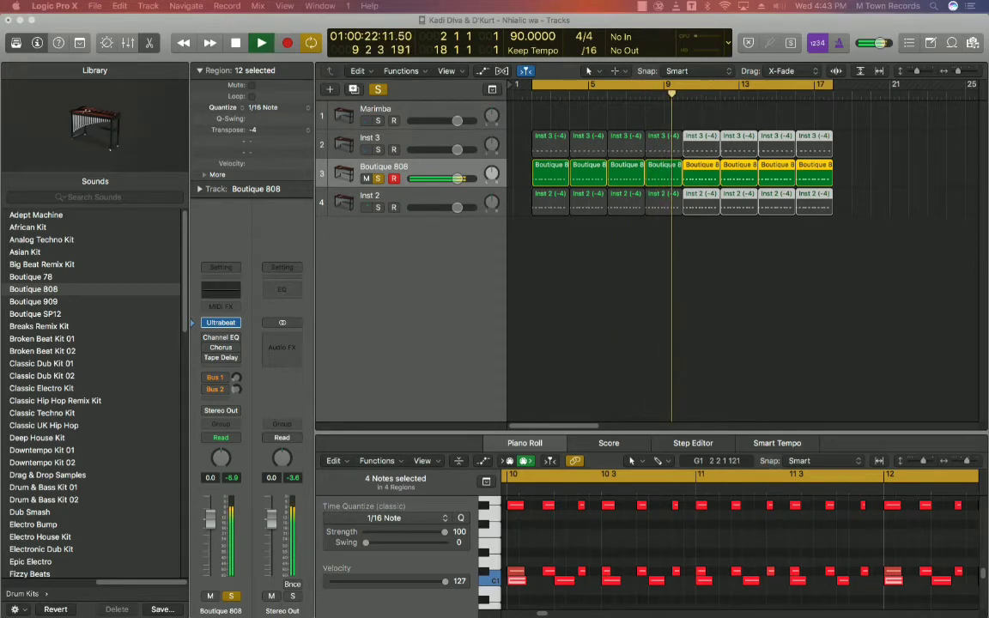
{"action": "left_click", "coordinate": [774, 313]}
{"action": "key", "text": "super+k"}
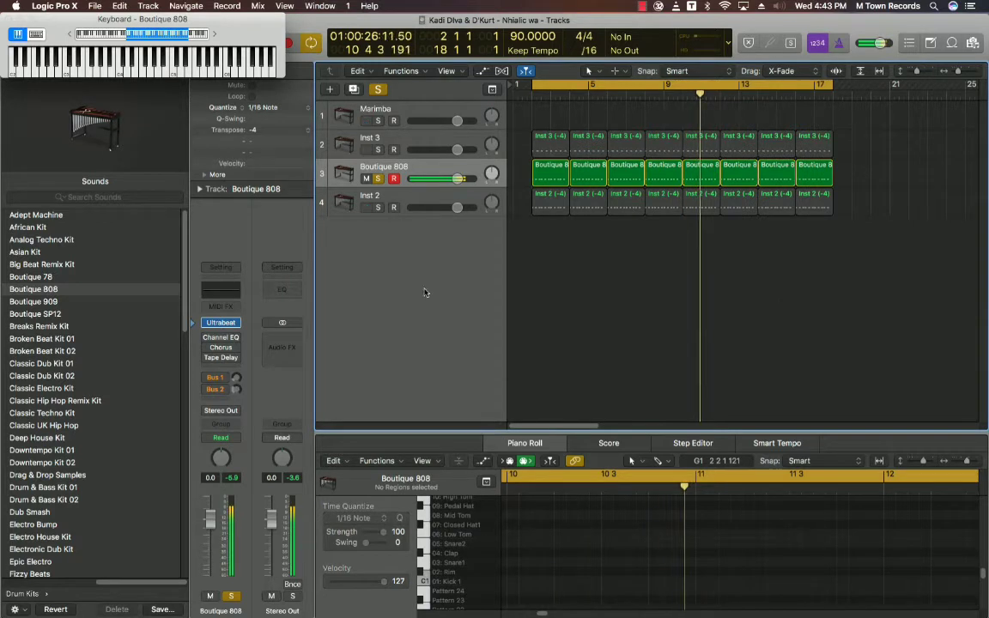
{"action": "left_click", "coordinate": [378, 177]}
{"action": "key", "text": "Return"}
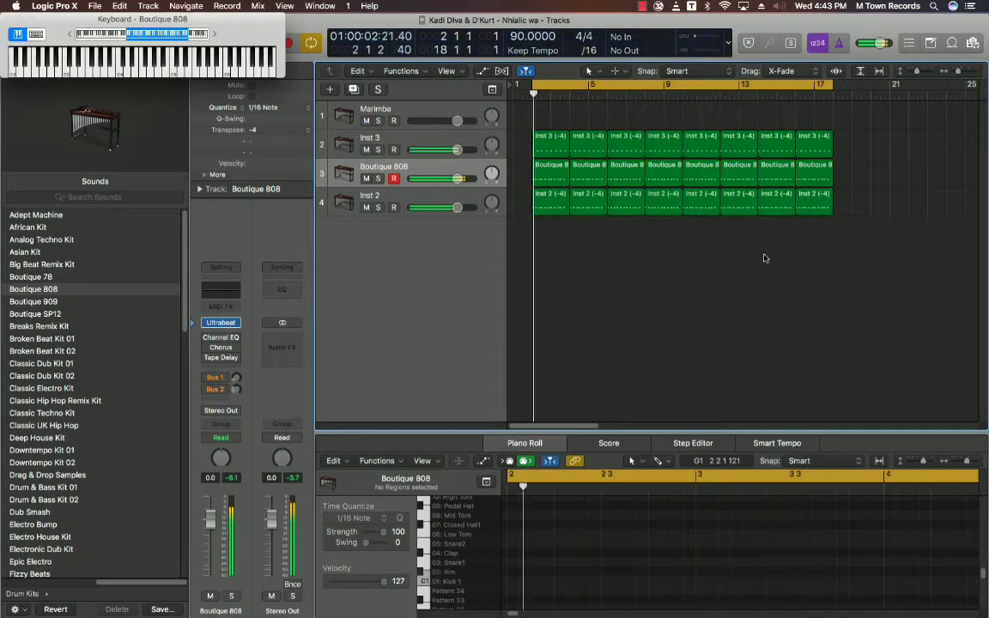
- Solo Boutique 808 and insert a stereo Expander after its Channel EQ with the gain set to -1.0 dB
{"action": "left_click", "coordinate": [378, 177]}
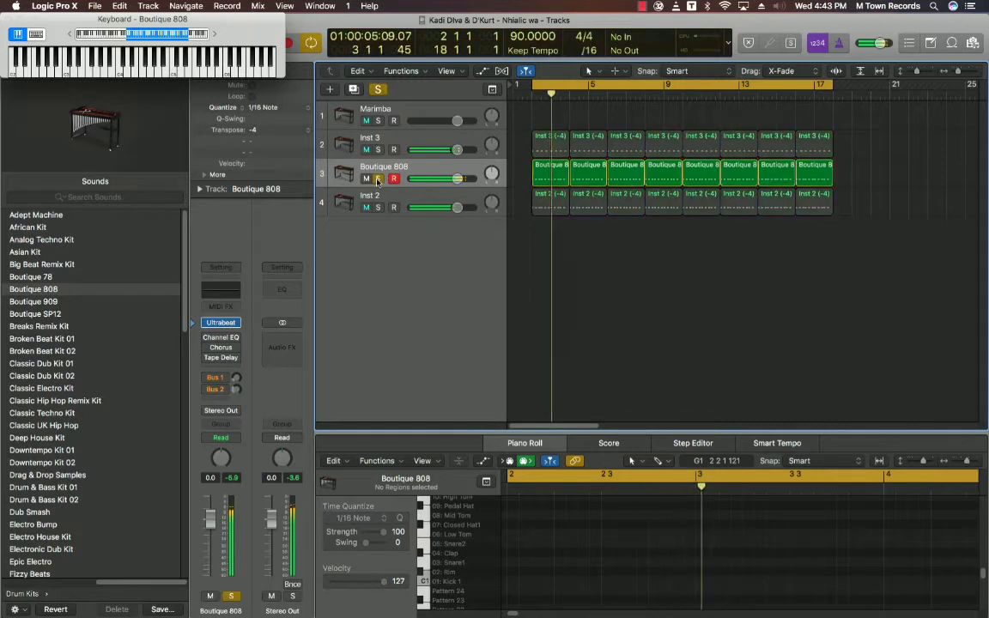
{"action": "left_click", "coordinate": [237, 343]}
{"action": "mouse_move", "coordinate": [266, 413]}
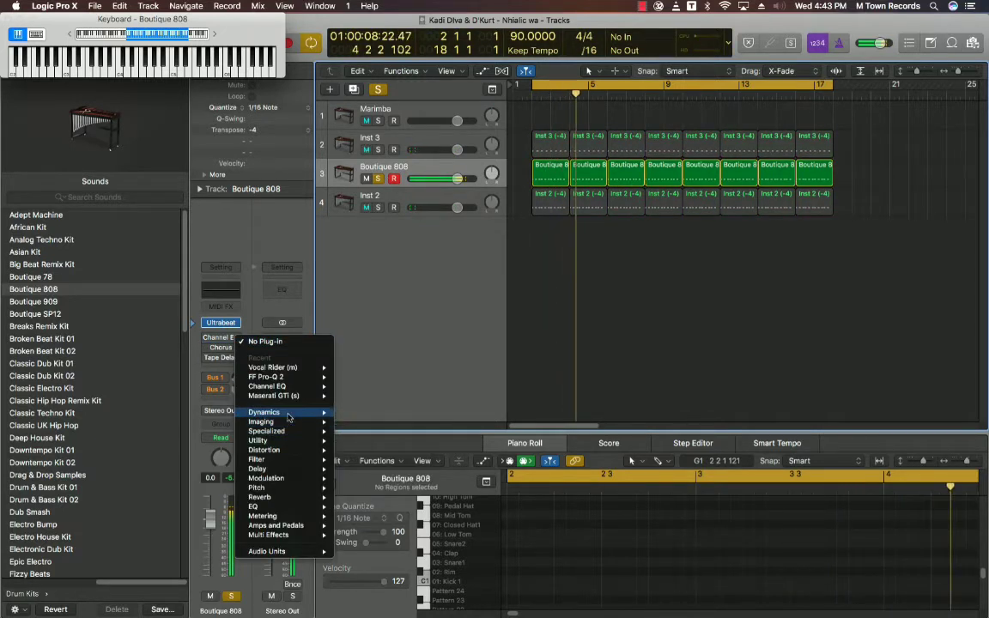
{"action": "mouse_move", "coordinate": [378, 450]}
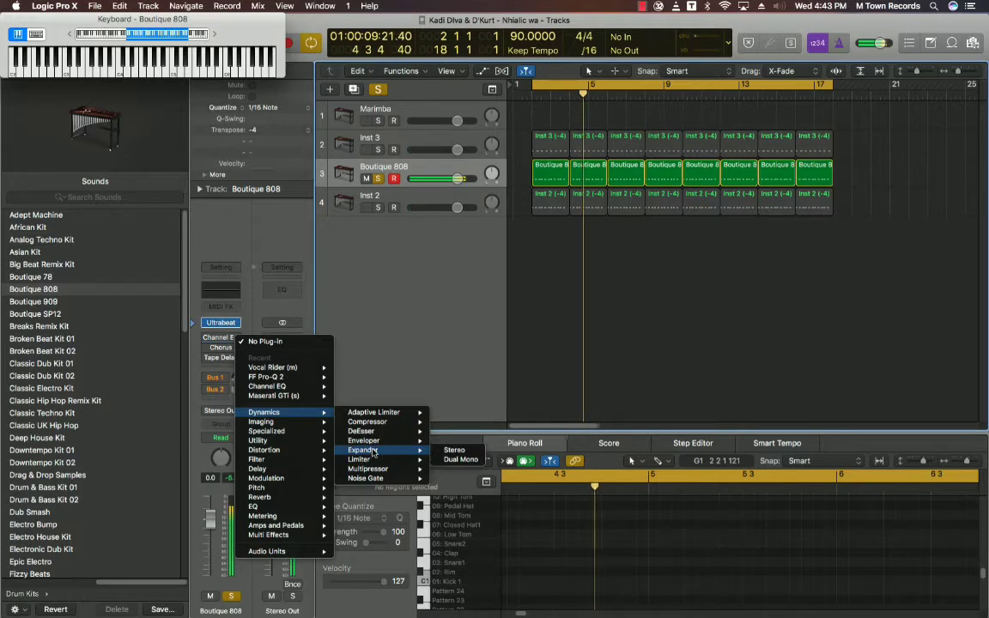
{"action": "left_click", "coordinate": [472, 451]}
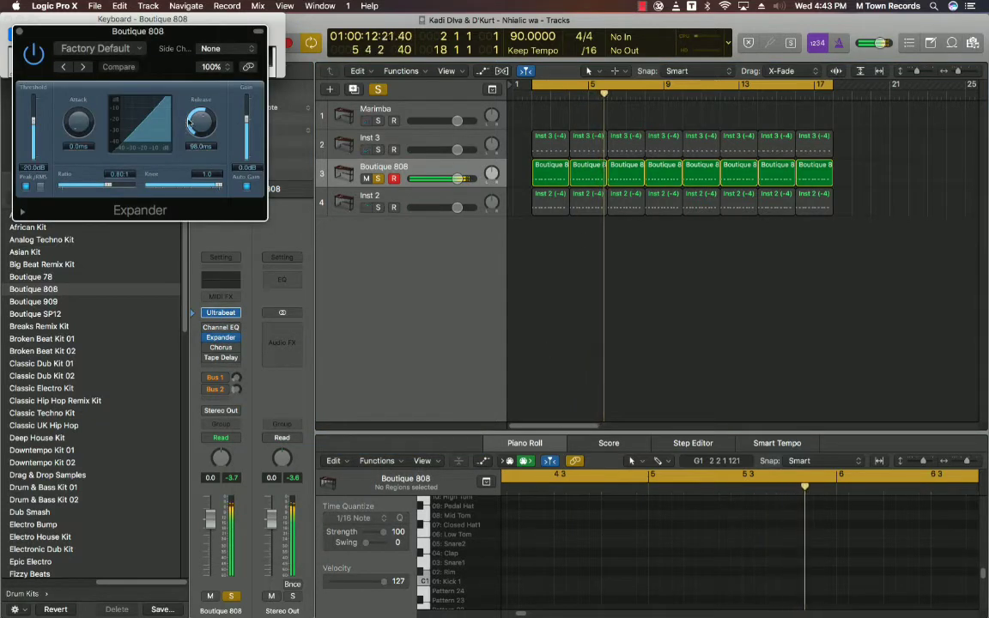
{"action": "mouse_move", "coordinate": [246, 98]}
{"action": "left_mouse_down"}
{"action": "mouse_move", "coordinate": [247, 155]}
{"action": "mouse_move", "coordinate": [247, 102]}
{"action": "left_mouse_up"}
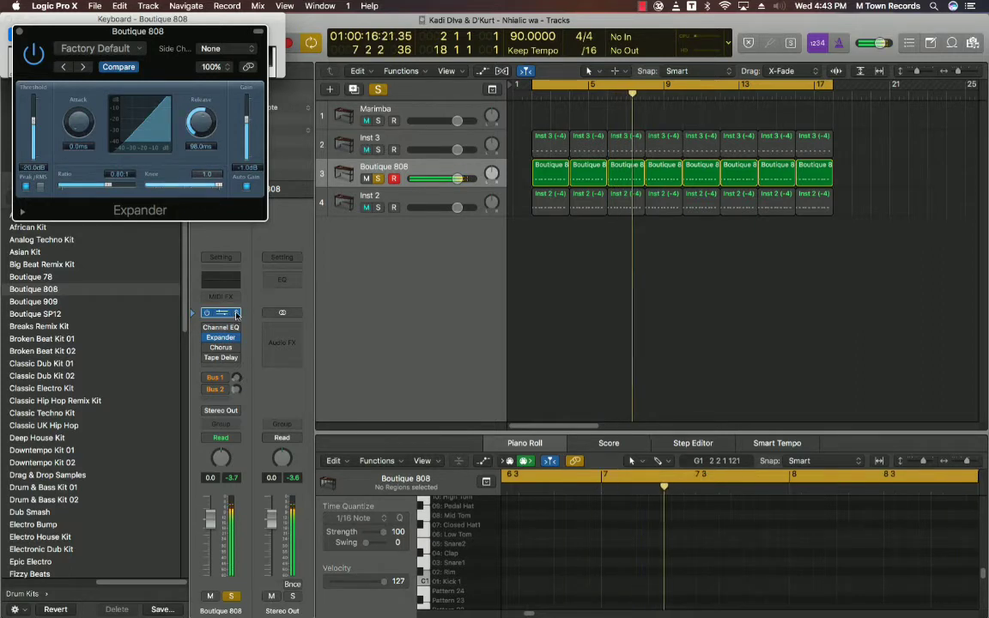
- Replace the Expander with a stereo Enveloper set to -100% release gain, 2000 ms release time and 200 ms attack time
{"action": "left_click", "coordinate": [237, 338]}
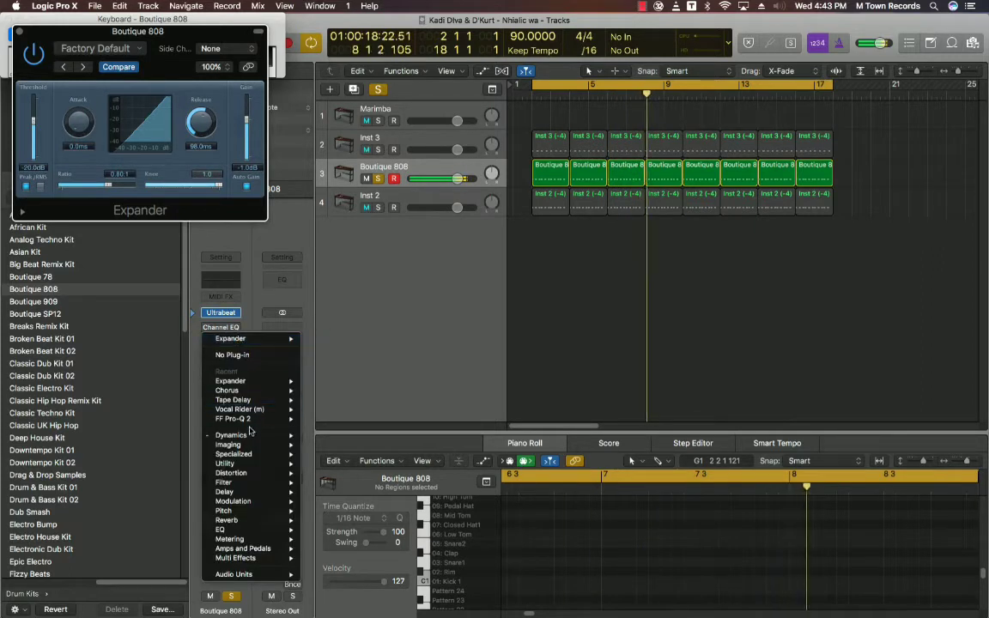
{"action": "mouse_move", "coordinate": [249, 435]}
{"action": "mouse_move", "coordinate": [361, 464]}
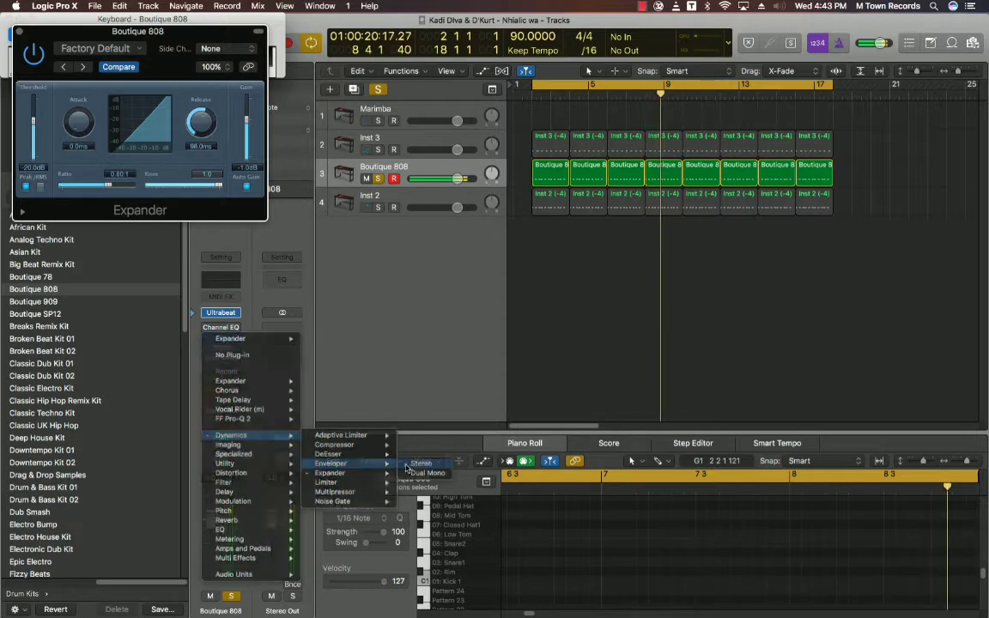
{"action": "left_click", "coordinate": [420, 463]}
{"action": "left_click_drag", "start_coordinate": [201, 130], "coordinate": [202, 163]}
{"action": "left_click_drag", "start_coordinate": [159, 175], "coordinate": [161, 133]}
{"action": "left_click_drag", "start_coordinate": [114, 172], "coordinate": [116, 129]}
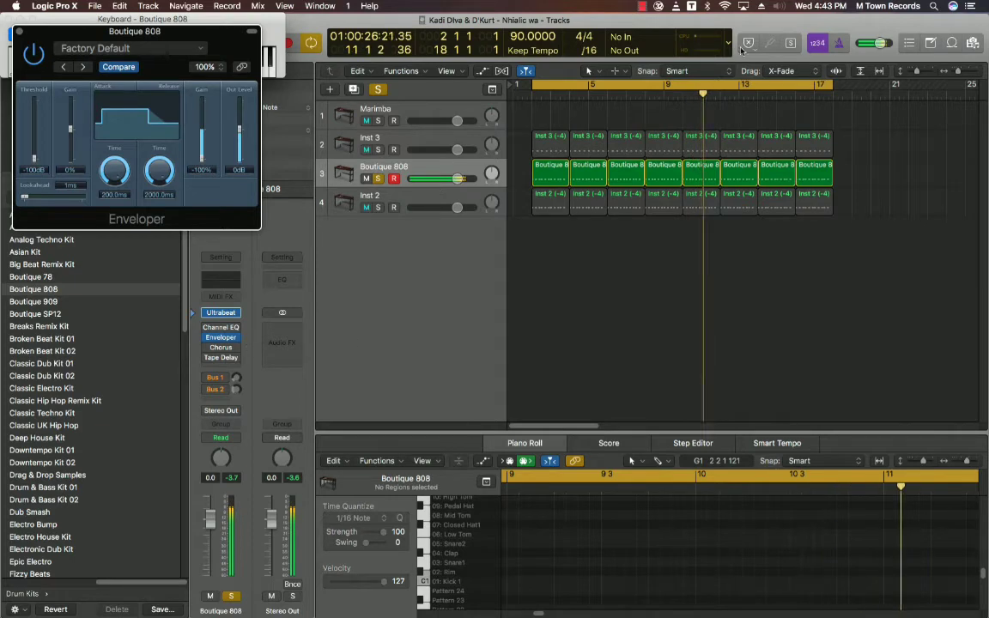
- Compare the enveloped Boutique 808 track in the full mix and soloed
{"action": "left_click", "coordinate": [380, 89]}
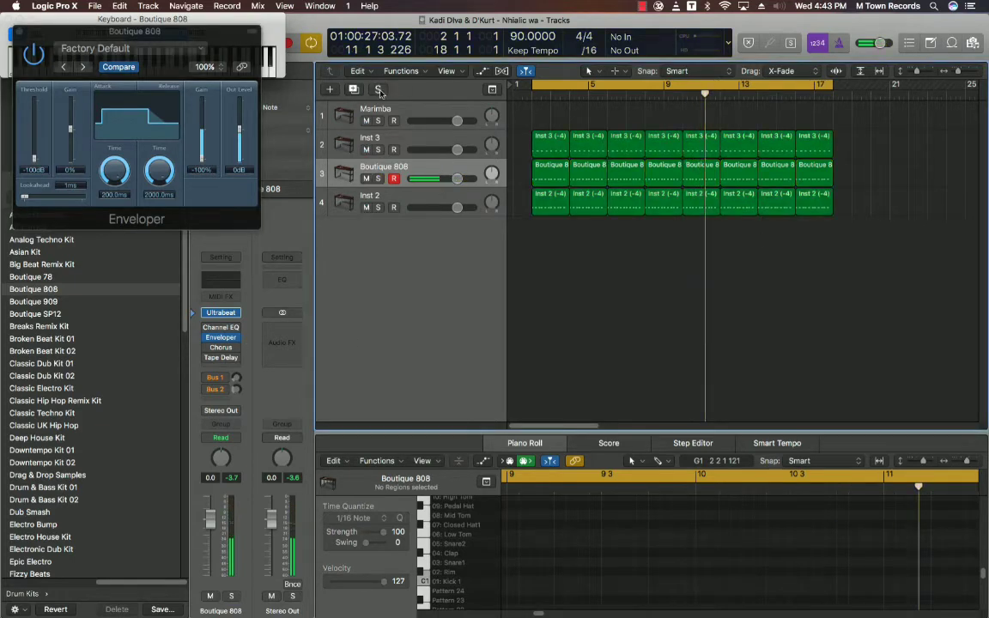
{"action": "key", "text": "space"}
{"action": "left_click", "coordinate": [377, 178]}
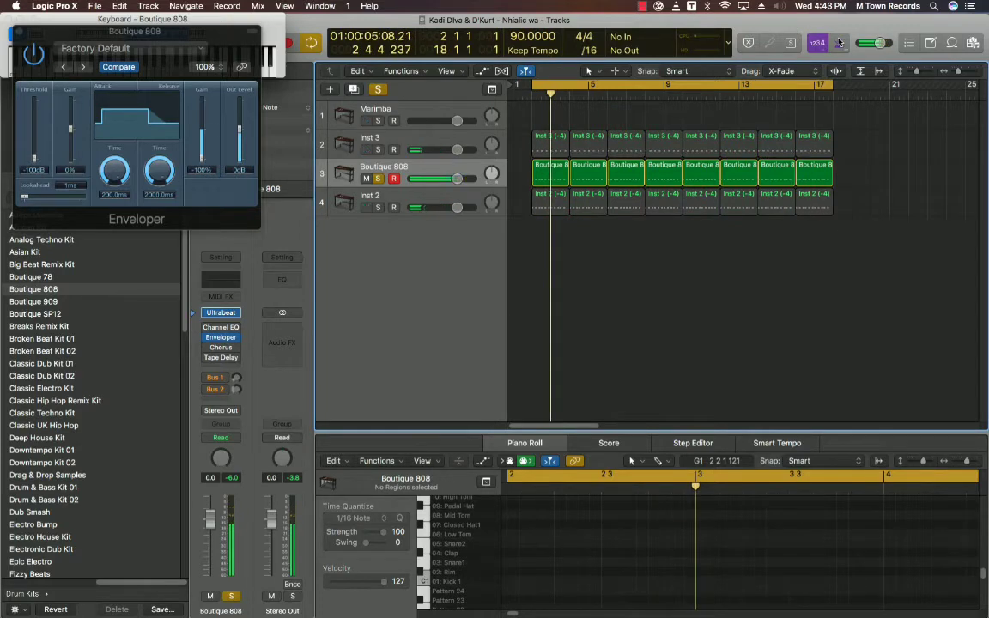
- Add Pre Fader Metering and Low Latency Mode to the control bar, turn Low Latency Mode off, and restart playback
{"action": "right_click", "coordinate": [795, 33]}
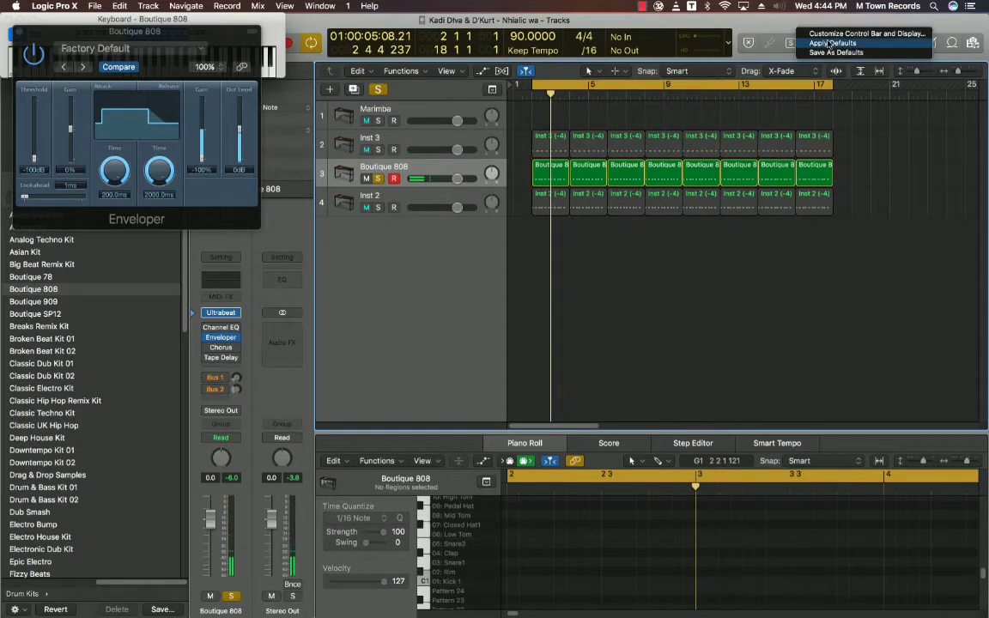
{"action": "left_click", "coordinate": [773, 29]}
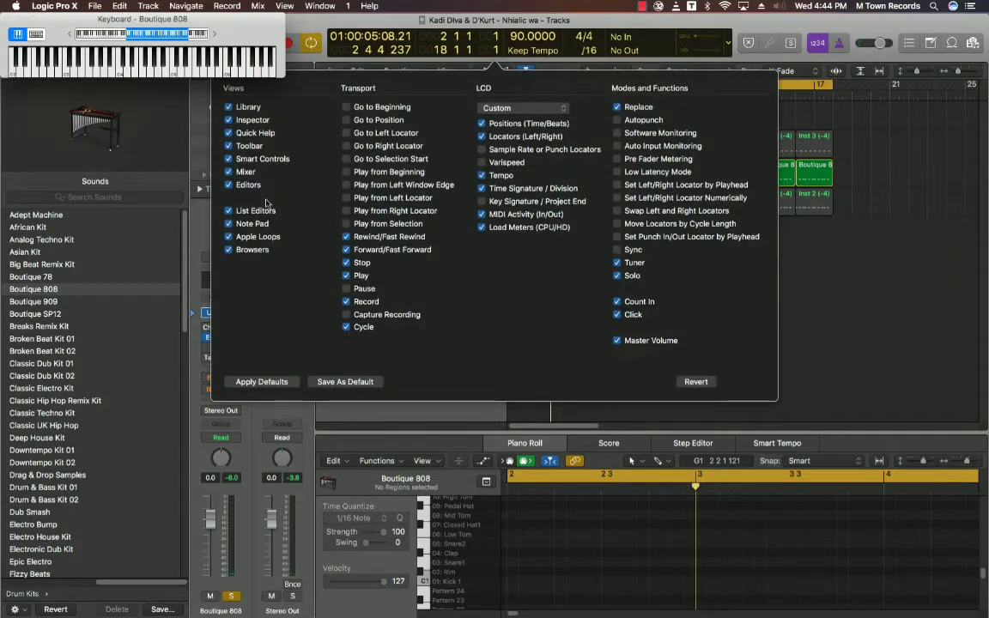
{"action": "left_click", "coordinate": [634, 160]}
{"action": "left_click", "coordinate": [631, 172]}
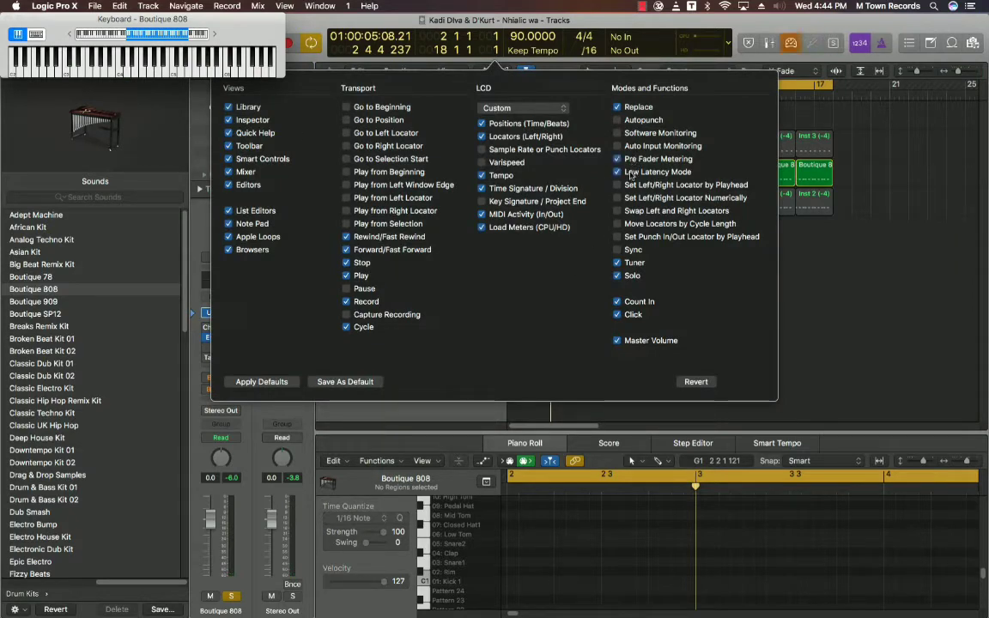
{"action": "left_click", "coordinate": [791, 42]}
{"action": "key", "text": "space"}
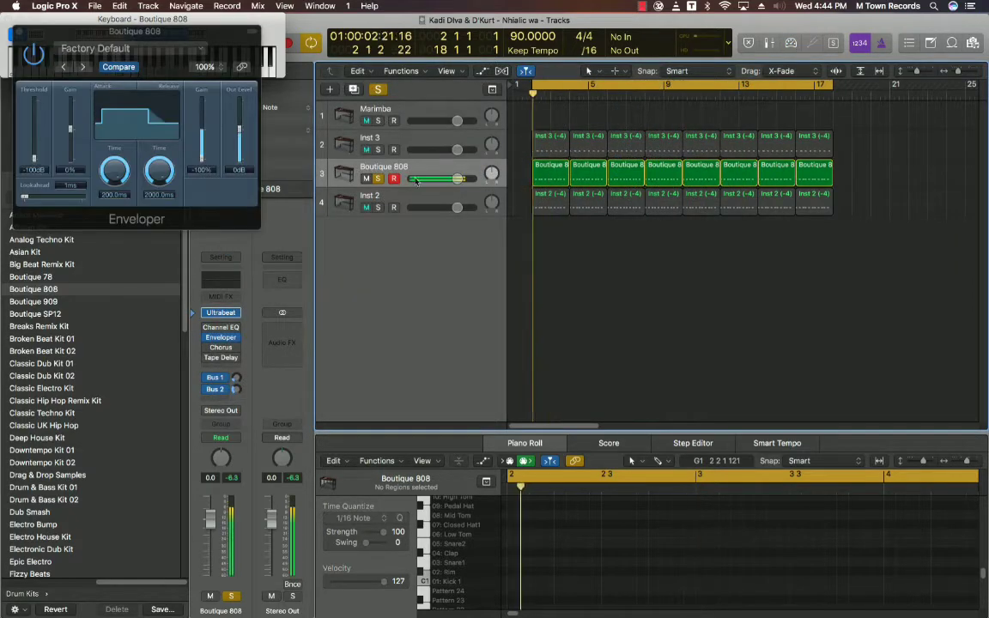
- Unsolo Boutique 808, select all its regions, and close the Enveloper window
{"action": "left_click", "coordinate": [377, 178]}
{"action": "left_click", "coordinate": [382, 168]}
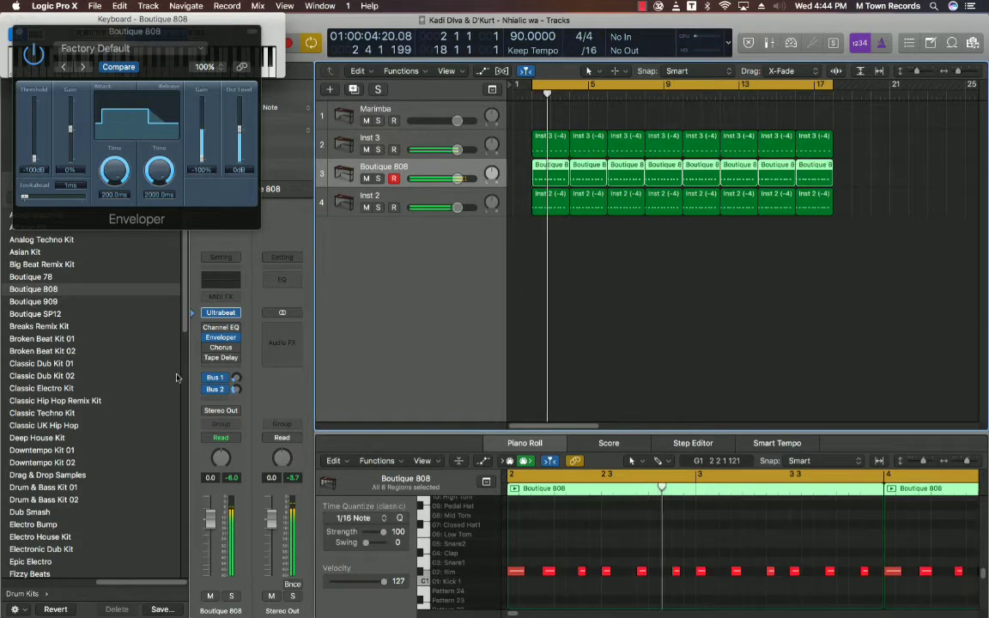
{"action": "right_click", "coordinate": [221, 336]}
{"action": "left_click", "coordinate": [220, 339]}
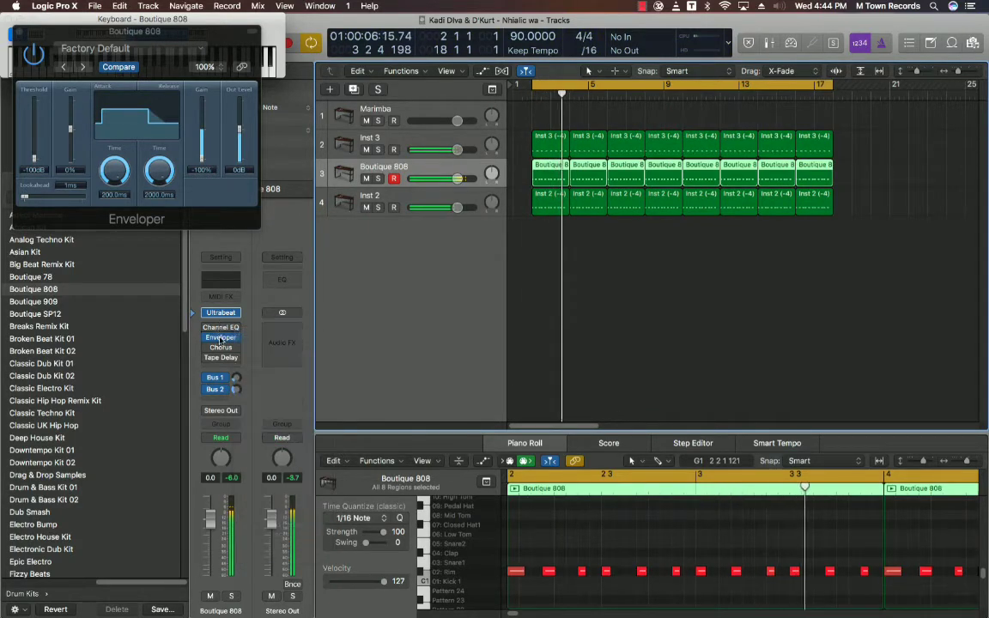
{"action": "left_click", "coordinate": [220, 340]}
- Bypass the Bus 1 and Bus 2 sends on Boutique 808 and raise the Inst 3 volume to +2.4 dB
{"action": "left_click", "coordinate": [378, 178]}
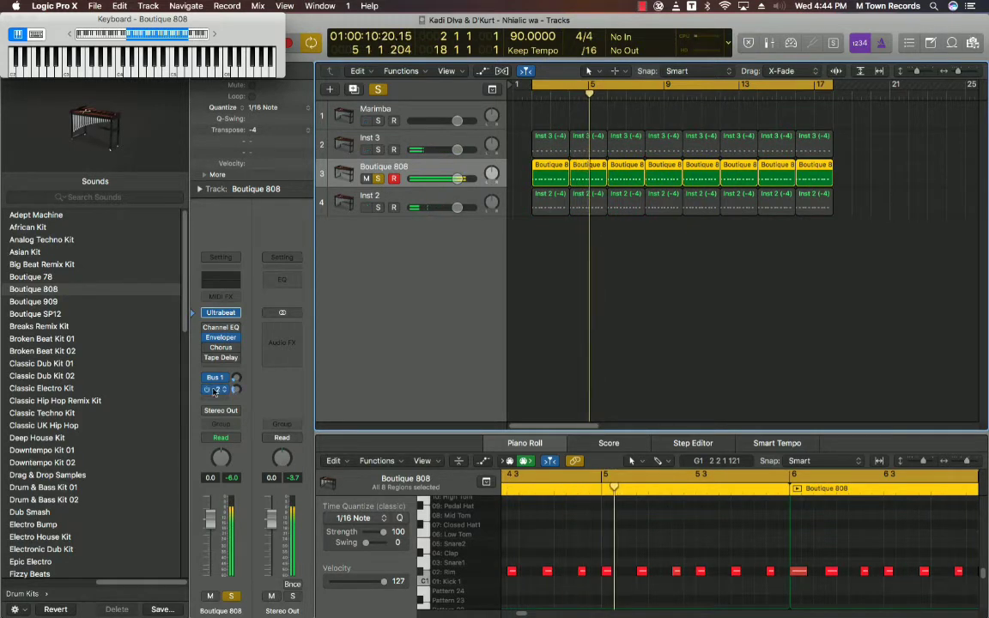
{"action": "left_click", "coordinate": [378, 178]}
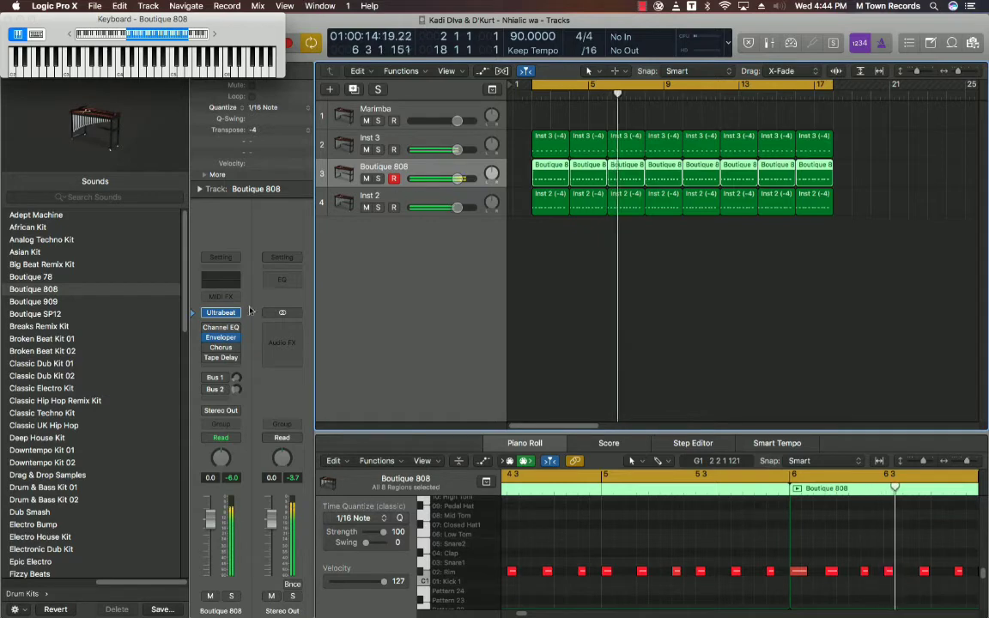
{"action": "left_click", "coordinate": [219, 389]}
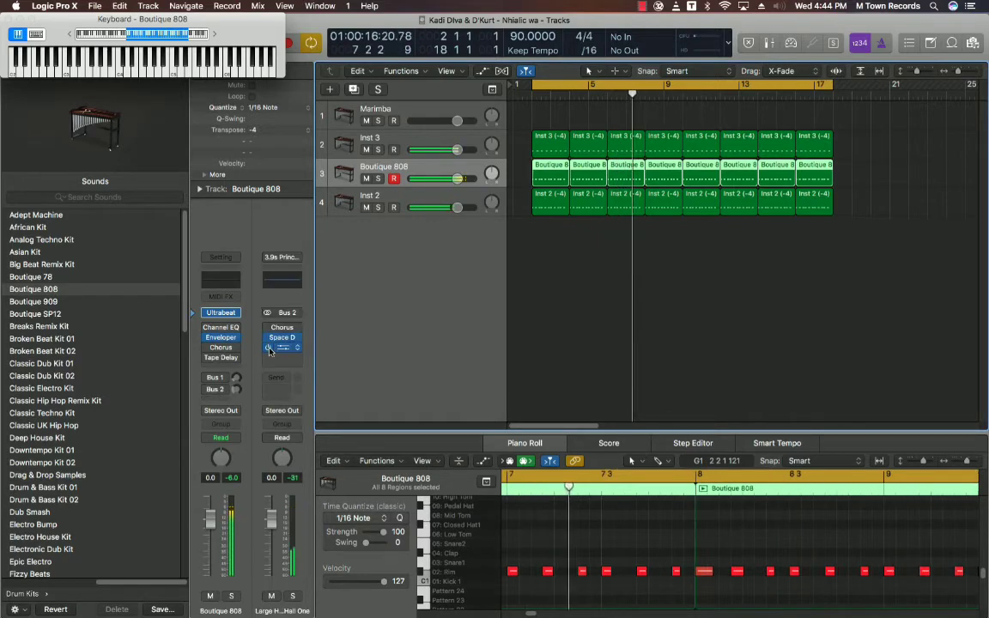
{"action": "left_click_drag", "start_coordinate": [457, 150], "coordinate": [464, 150]}
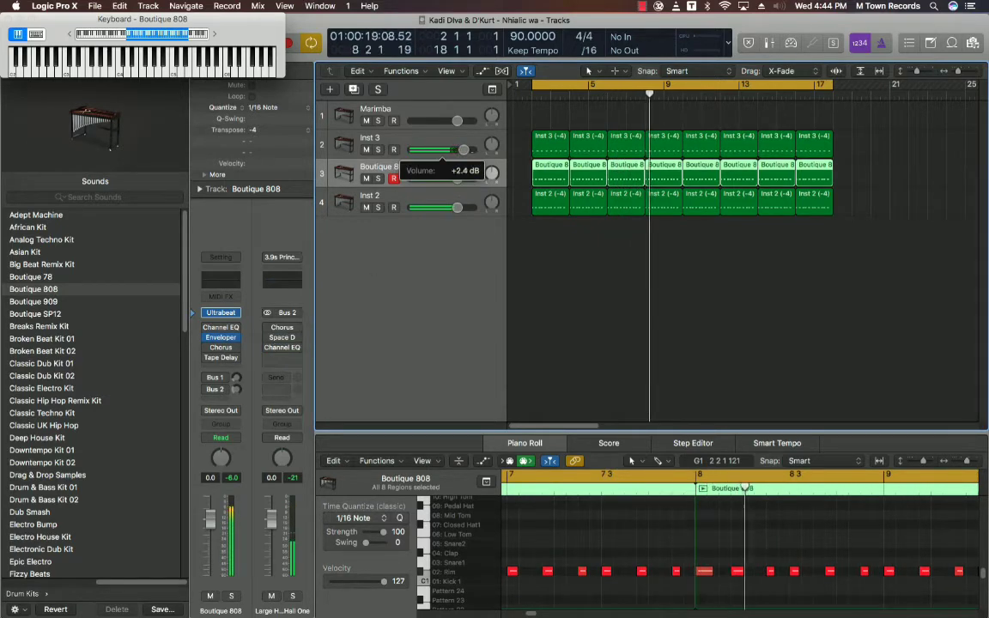
- Create a track below Inst 2 with duplicate settings and capture a performed two-bar percussion shaker pattern using Ultrabeat
{"action": "left_click", "coordinate": [435, 201]}
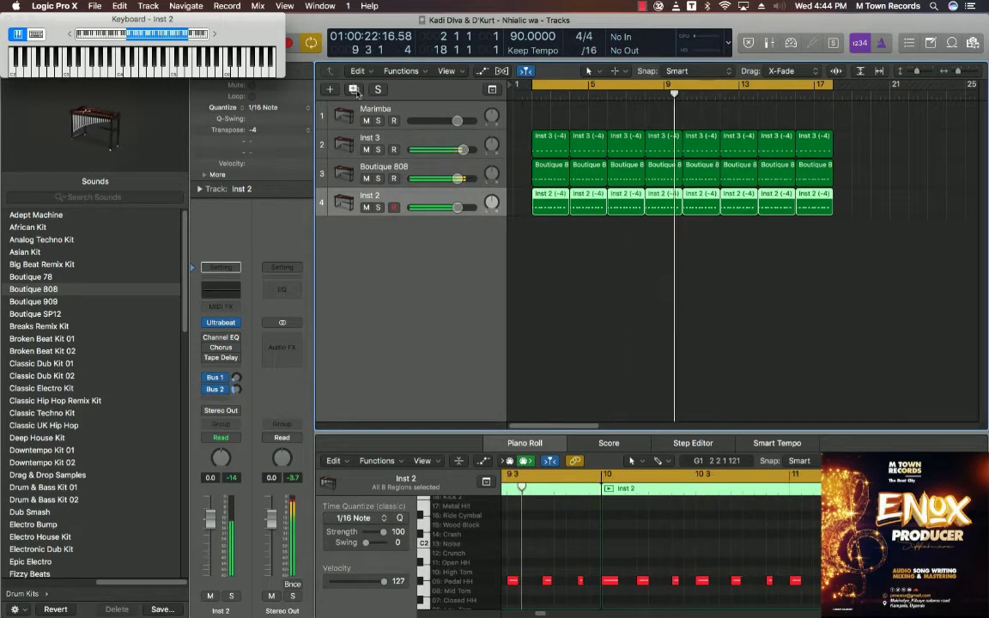
{"action": "key", "text": "super+d"}
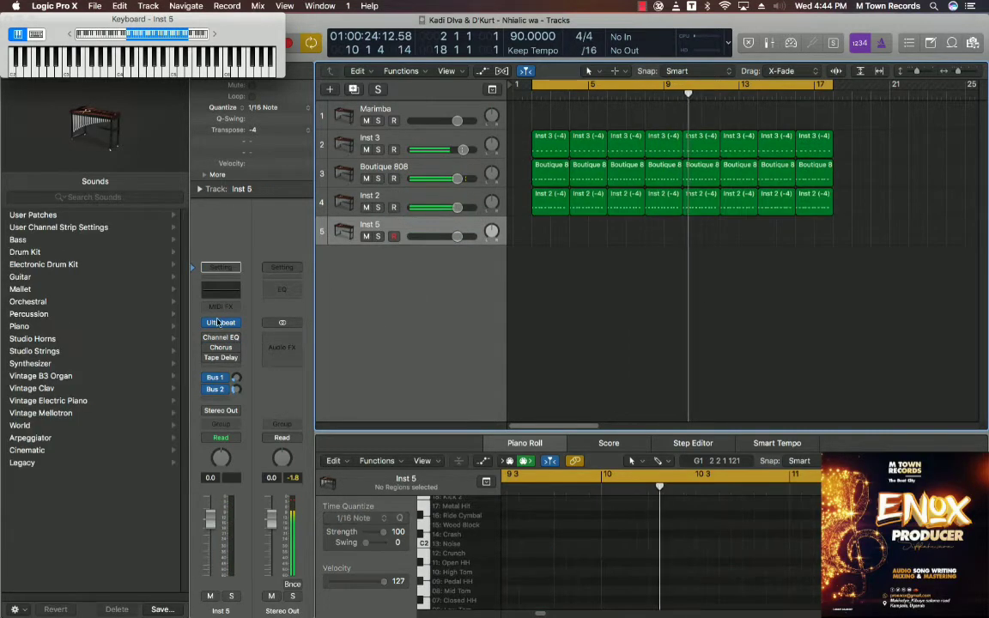
{"action": "left_click", "coordinate": [197, 324]}
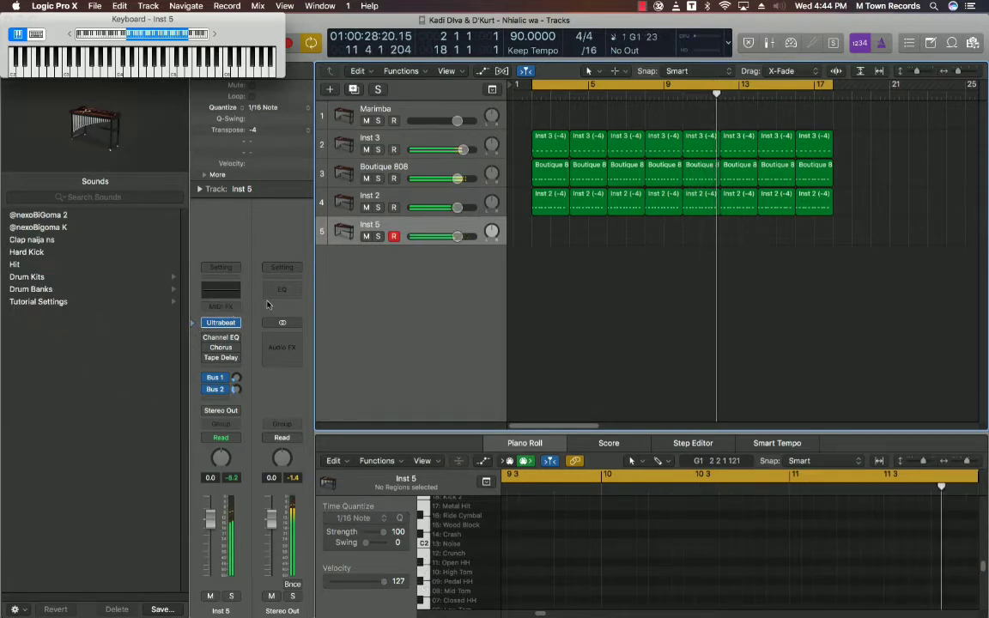
{"action": "left_click", "coordinate": [216, 323]}
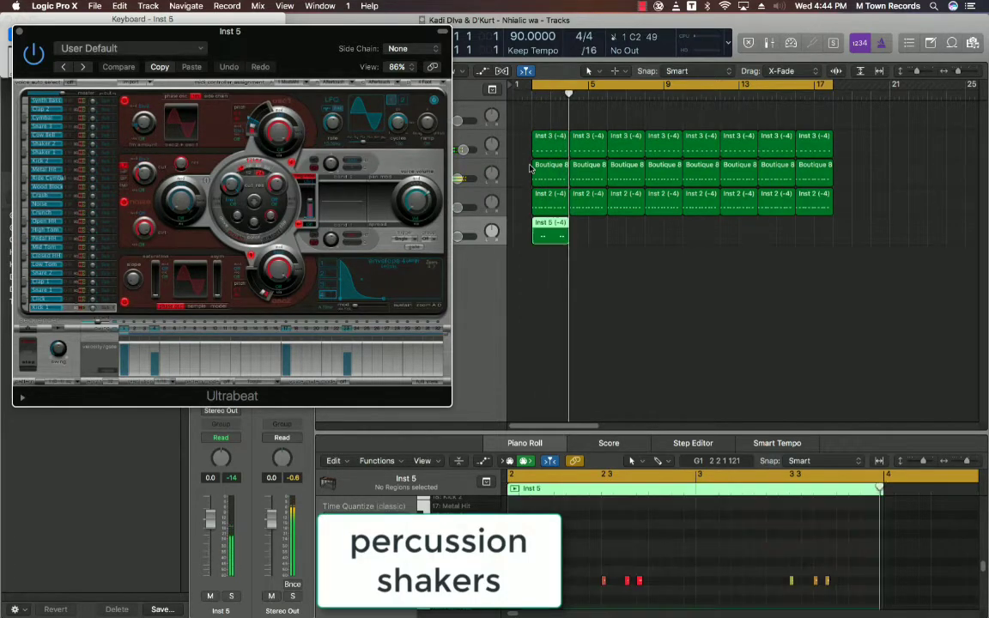
{"action": "left_click", "coordinate": [19, 30]}
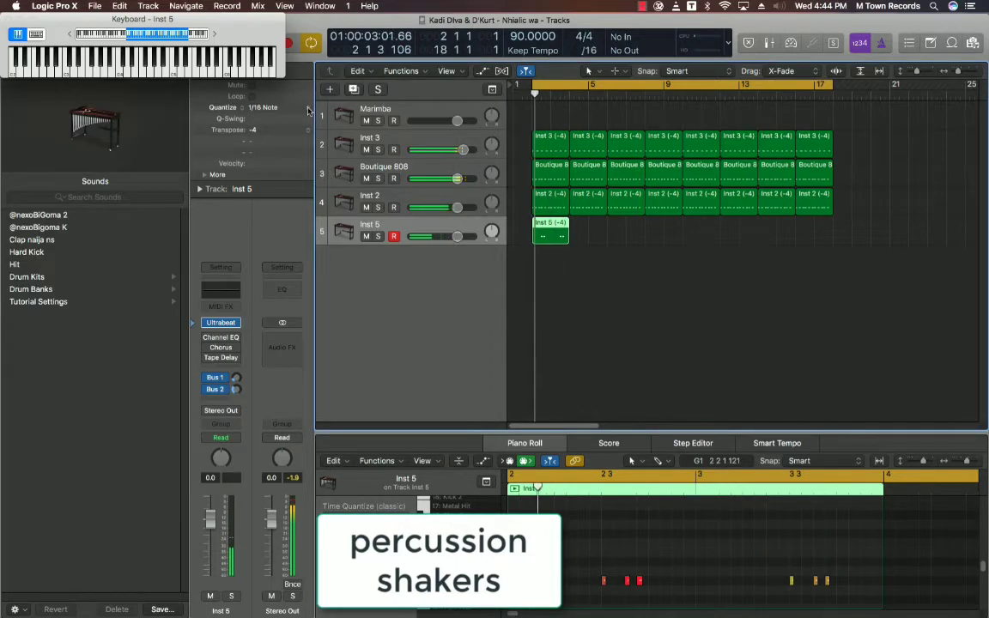
- Quantize the shaker region on Inst 5 to 1/32 Note and copy it to fill bars 2 to 18
{"action": "left_click", "coordinate": [262, 107]}
{"action": "left_click", "coordinate": [268, 117]}
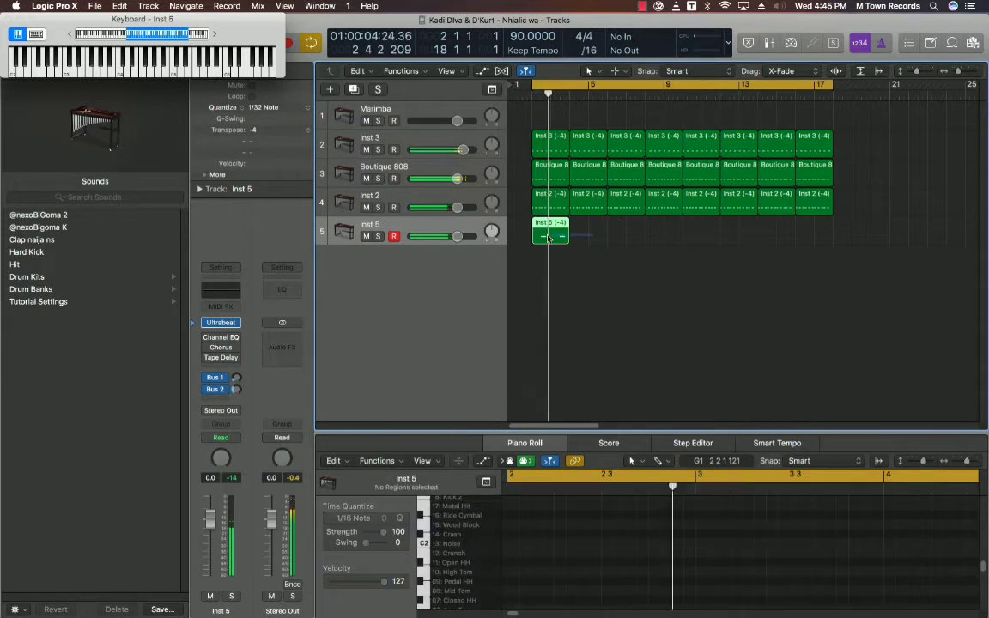
{"action": "key", "text": "super+r"}
{"action": "key", "text": "Return"}
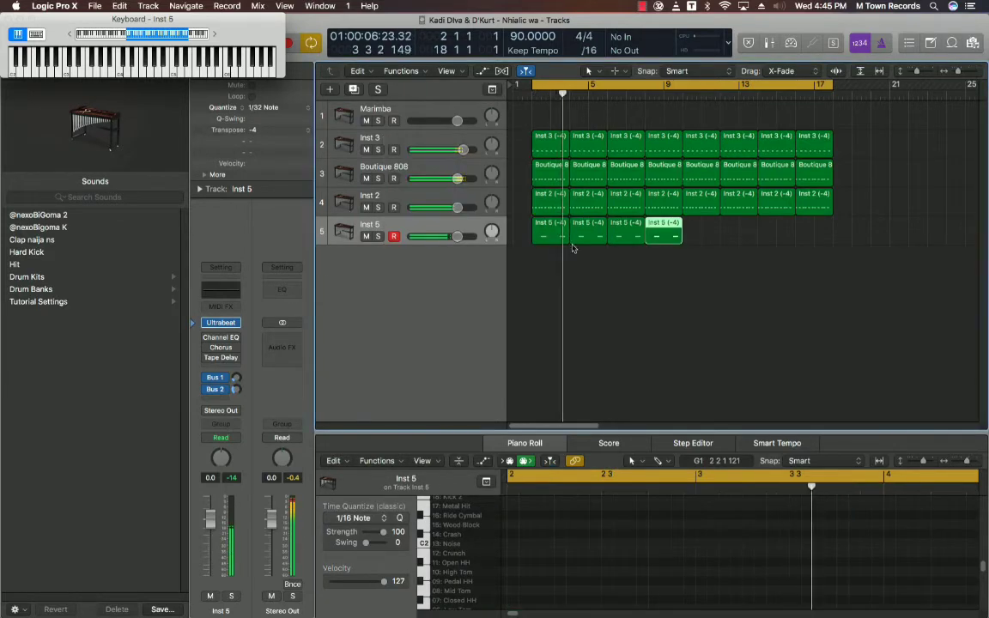
{"action": "left_click_drag", "start_coordinate": [560, 240], "coordinate": [709, 243]}
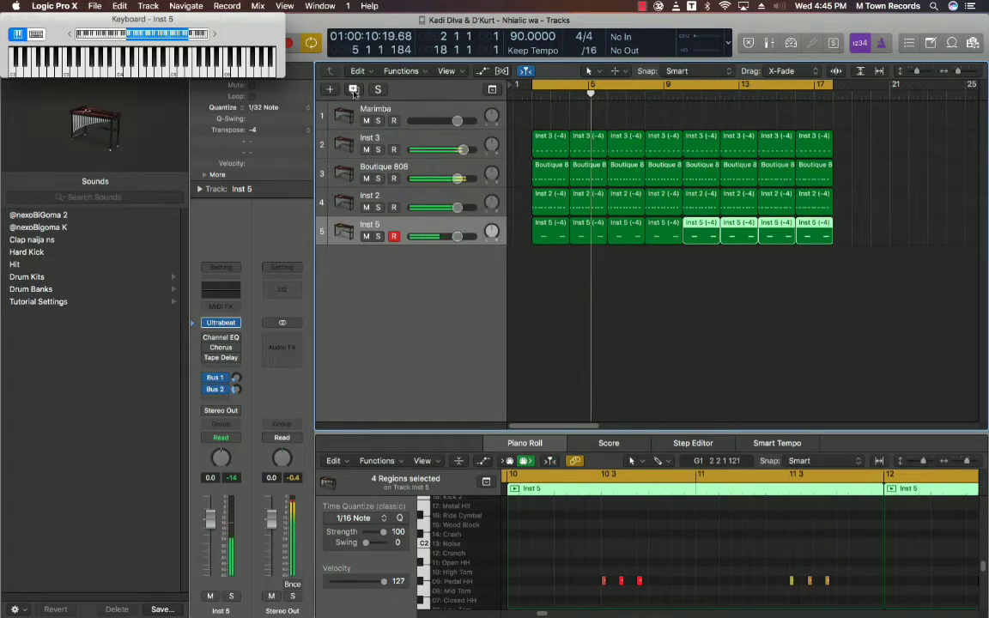
- Create another track below Inst 5 with duplicate settings and lower its volume to -4.2 dB
{"action": "left_click", "coordinate": [352, 91]}
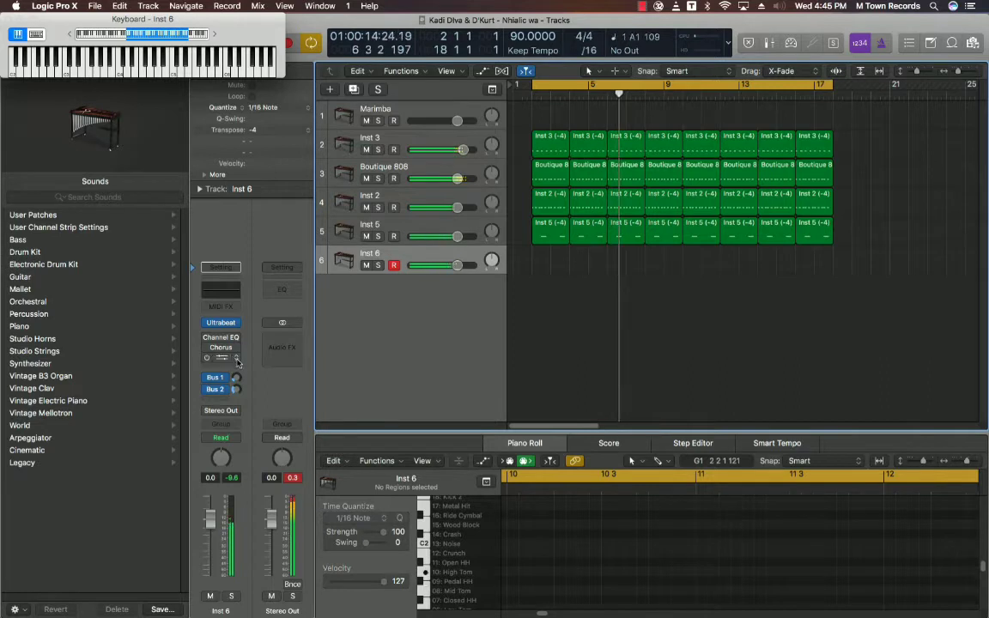
{"action": "left_click_drag", "start_coordinate": [457, 266], "coordinate": [435, 265]}
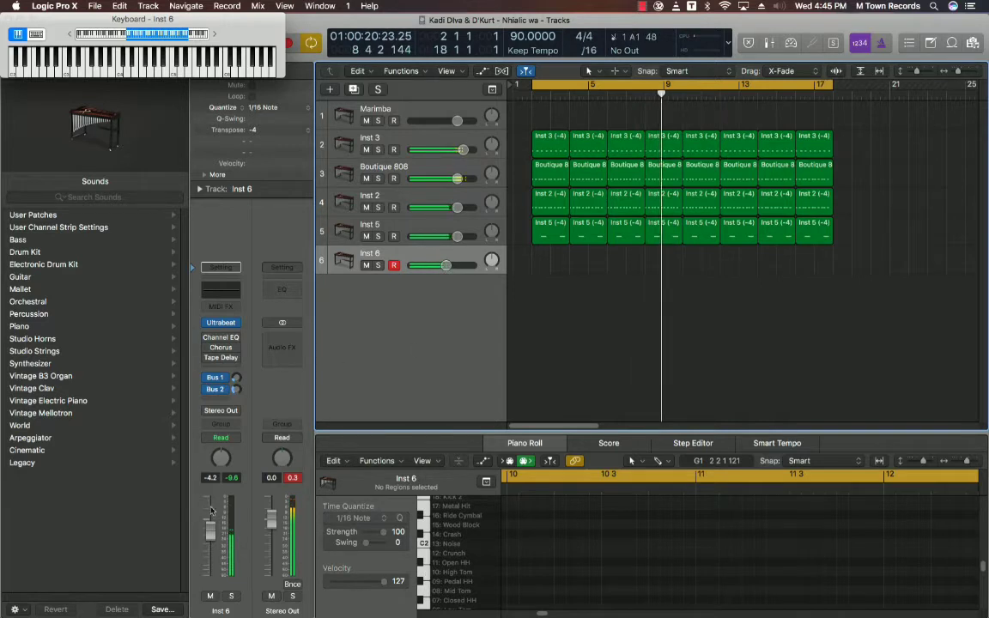
- Audition Deep House Kit and Drag & Drop Samples on Inst 6, load Electro Bump, and capture a performed two-bar percussion pattern with it
{"action": "left_click", "coordinate": [202, 324]}
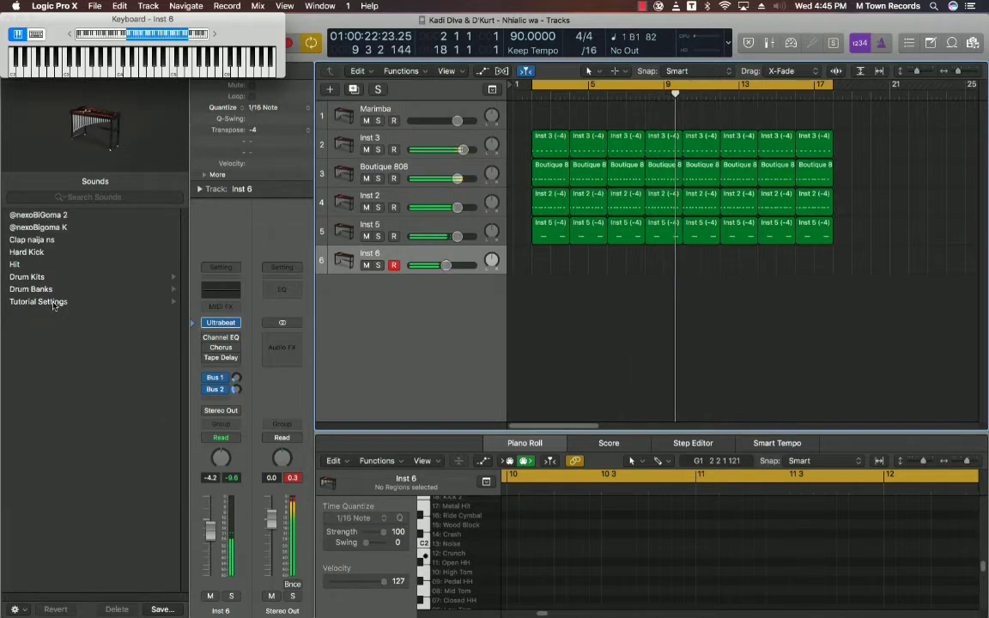
{"action": "left_click", "coordinate": [28, 277]}
{"action": "left_click", "coordinate": [38, 438]}
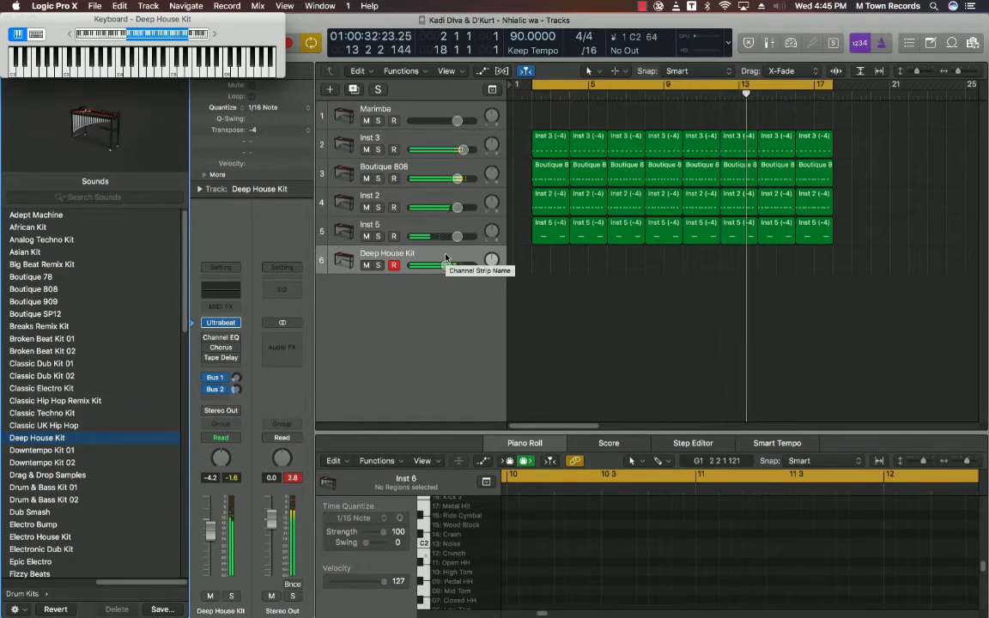
{"action": "left_click", "coordinate": [48, 476]}
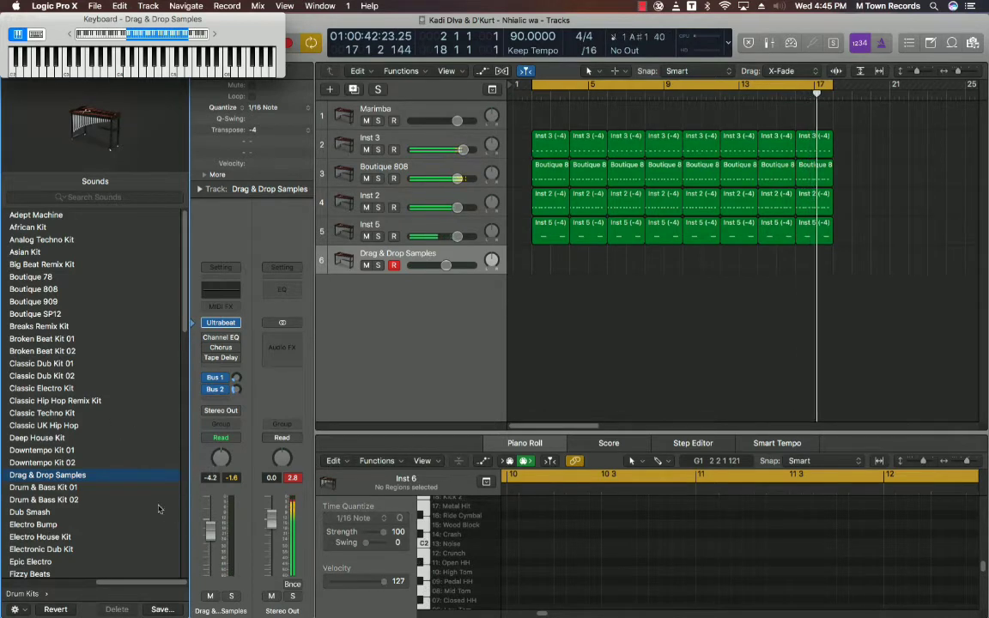
{"action": "left_click", "coordinate": [40, 524]}
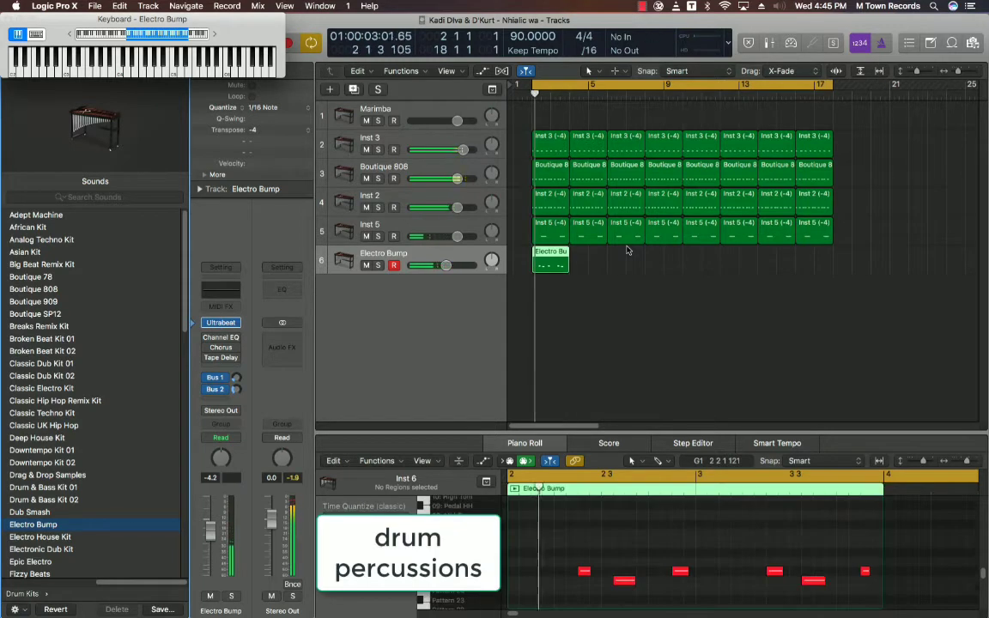
- Repeat the two-bar Electro Bump region three times and copy the resulting four regions to fill bars 2 to 18
{"action": "key", "text": "super+r"}
{"action": "type", "text": "3"}
{"action": "key", "text": "Return"}
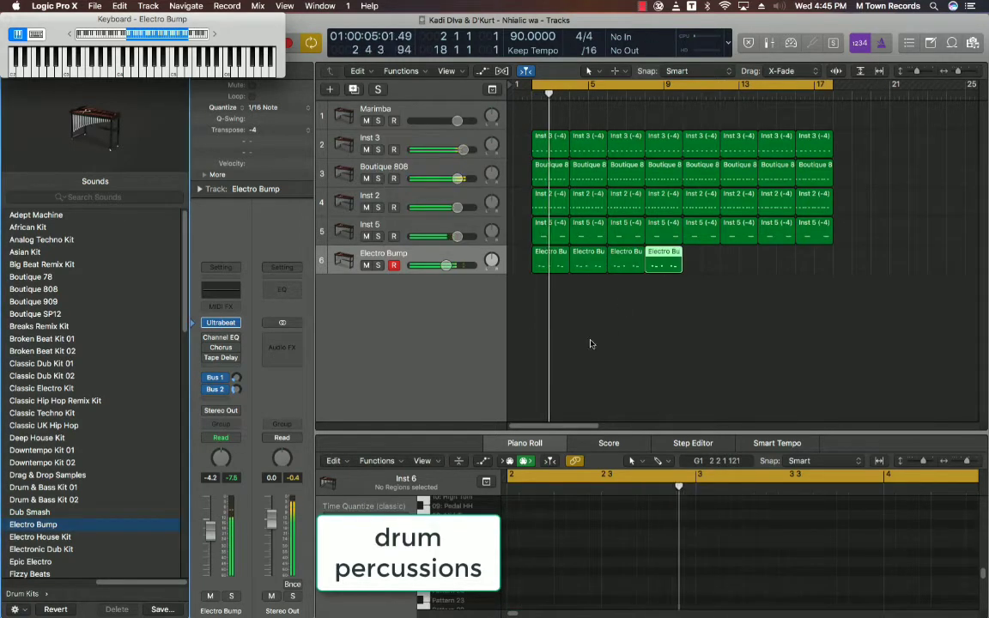
{"action": "left_click_drag", "start_coordinate": [644, 266], "coordinate": [700, 271]}
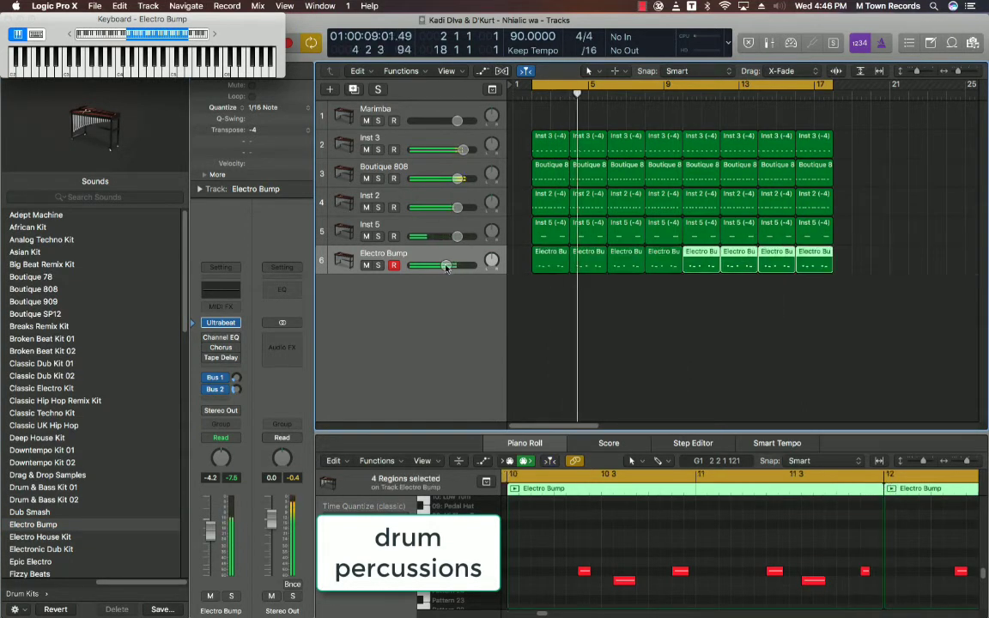
- Lower the Electro Bump volume to -9.4 dB and replace its Tape Delay with SilverVerb, setting Dry to 80% and Wet to 18%
{"action": "left_click_drag", "start_coordinate": [447, 268], "coordinate": [435, 266]}
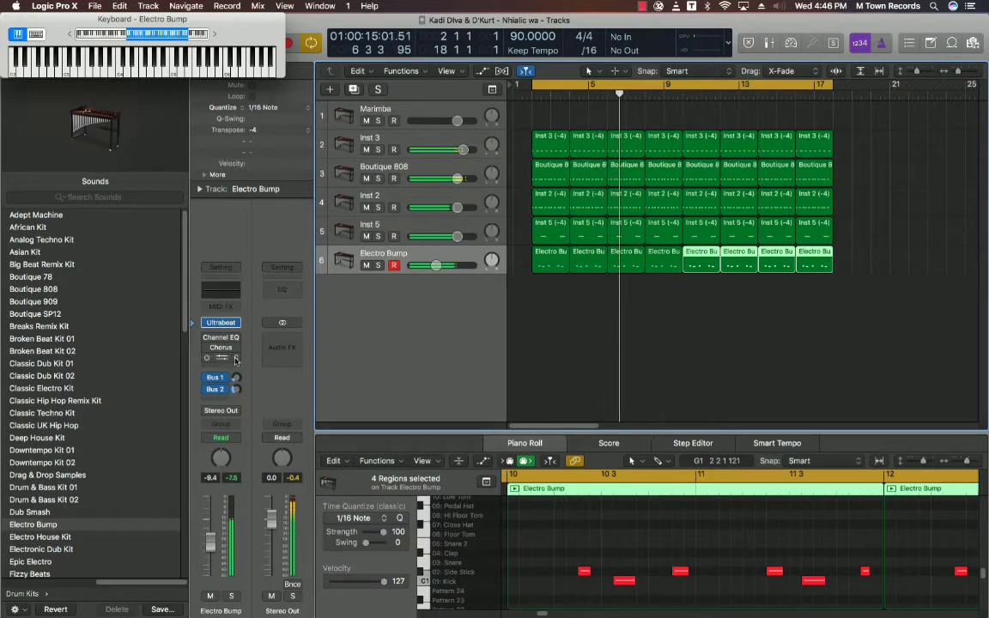
{"action": "left_click", "coordinate": [236, 359]}
{"action": "mouse_move", "coordinate": [264, 543]}
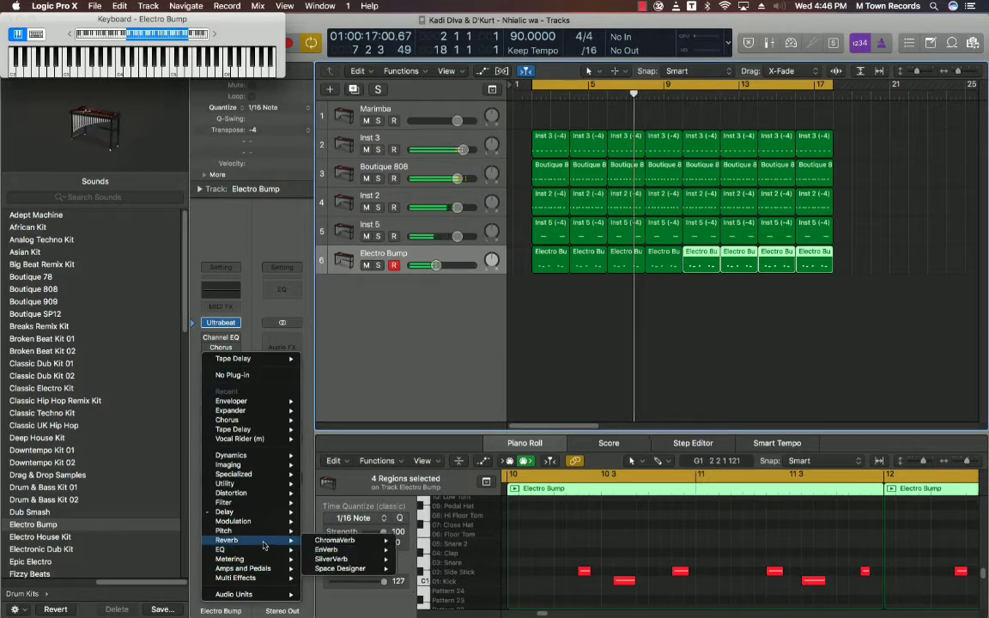
{"action": "left_click", "coordinate": [420, 558]}
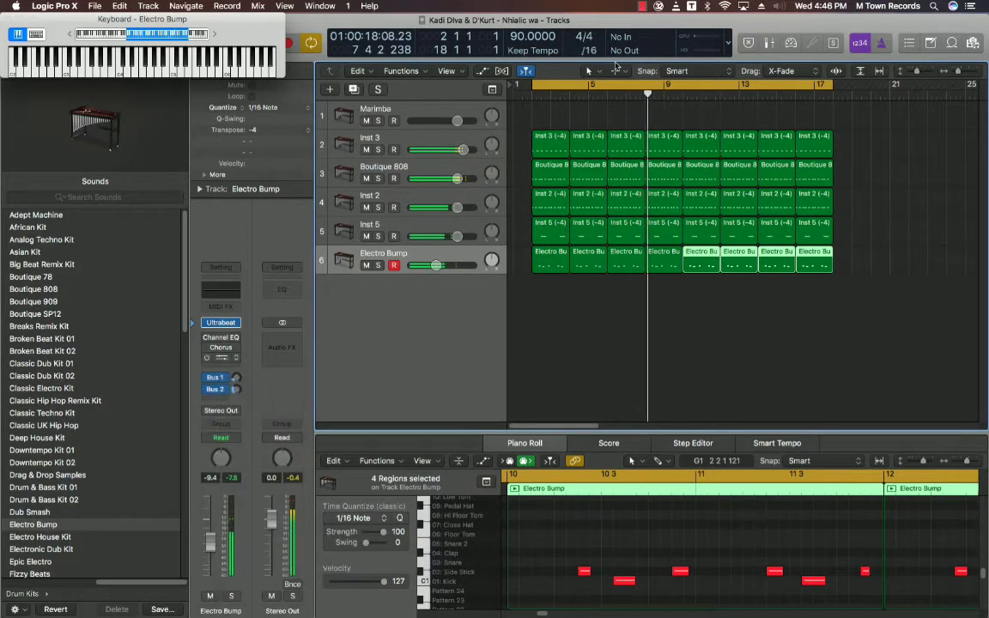
{"action": "left_click_drag", "start_coordinate": [590, 233], "coordinate": [592, 244]}
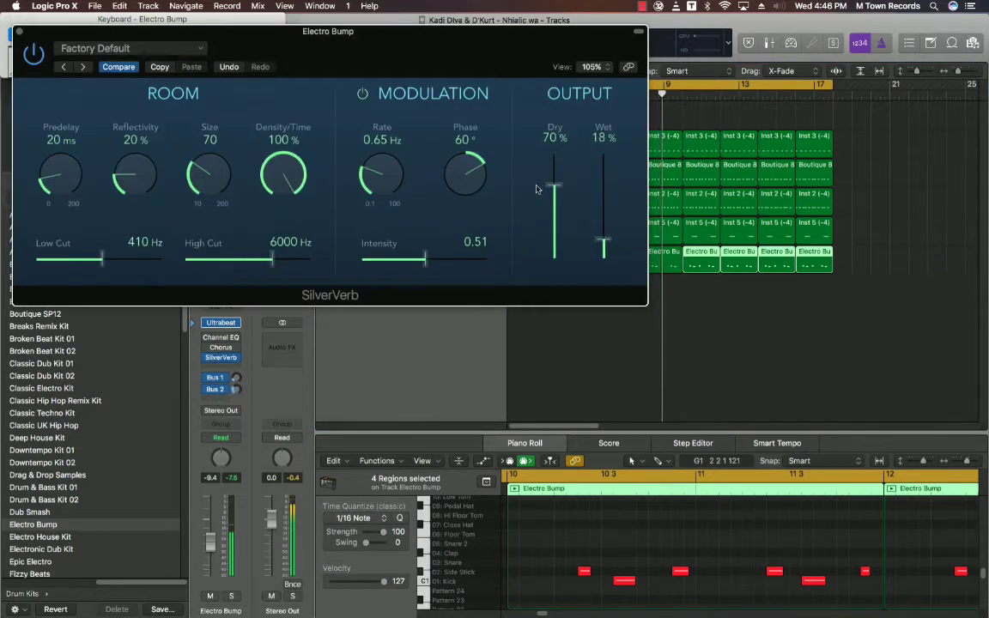
{"action": "left_click_drag", "start_coordinate": [556, 189], "coordinate": [557, 177]}
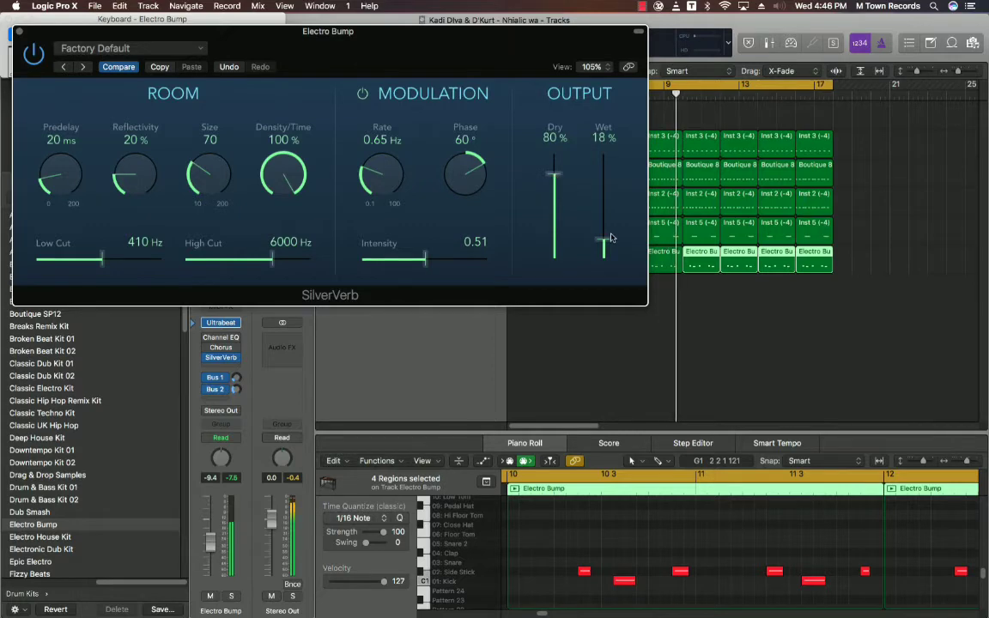
{"action": "left_click", "coordinate": [19, 31]}
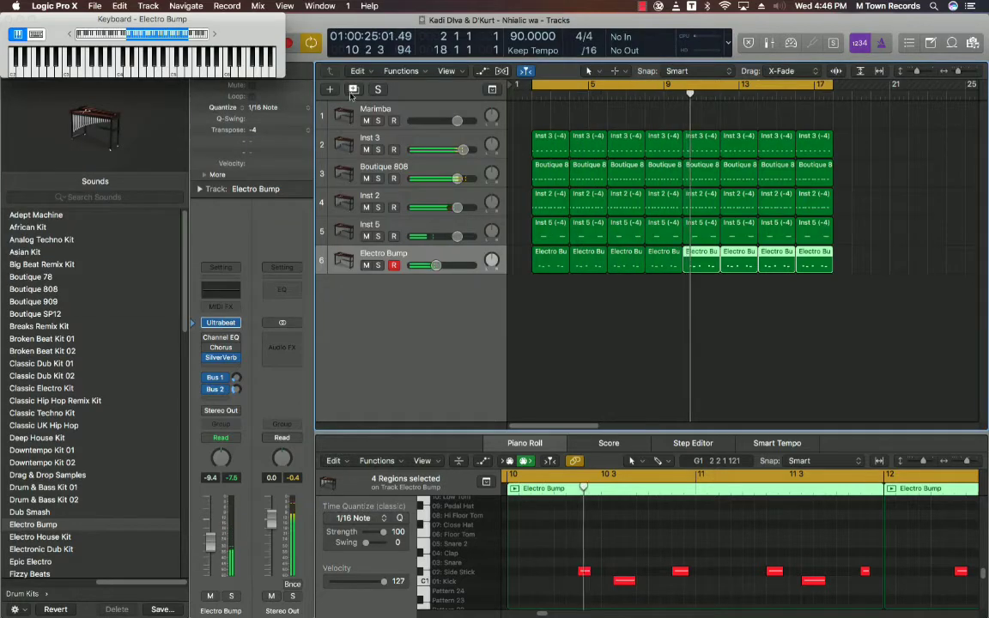
- Create a track below Electro Bump with duplicate settings and load an Acoustic Guitar patch found by searching the sounds for "guitar"
{"action": "left_click", "coordinate": [352, 90]}
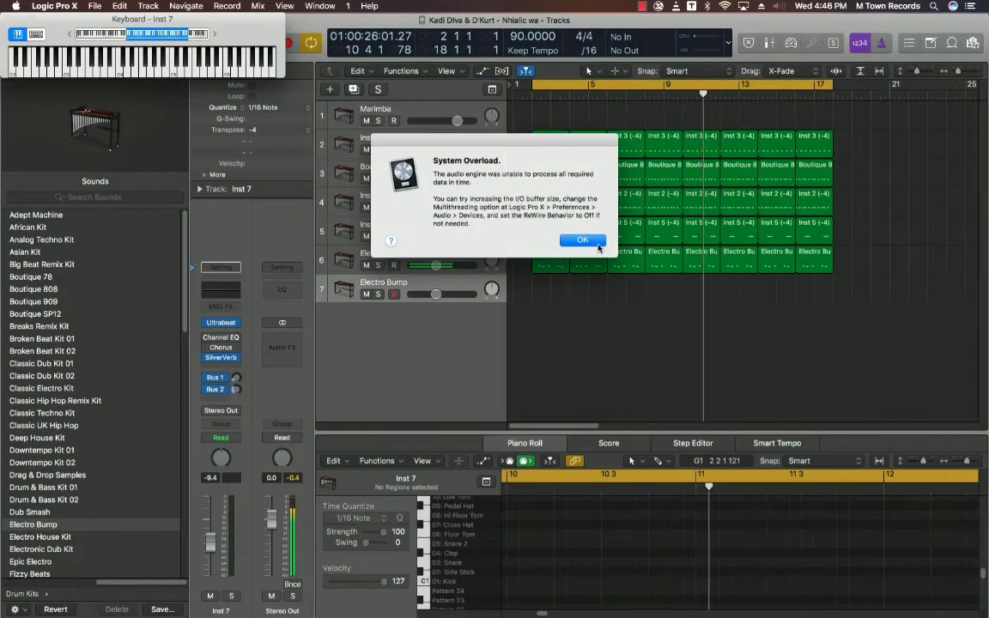
{"action": "key", "text": "Return"}
{"action": "left_click", "coordinate": [91, 197]}
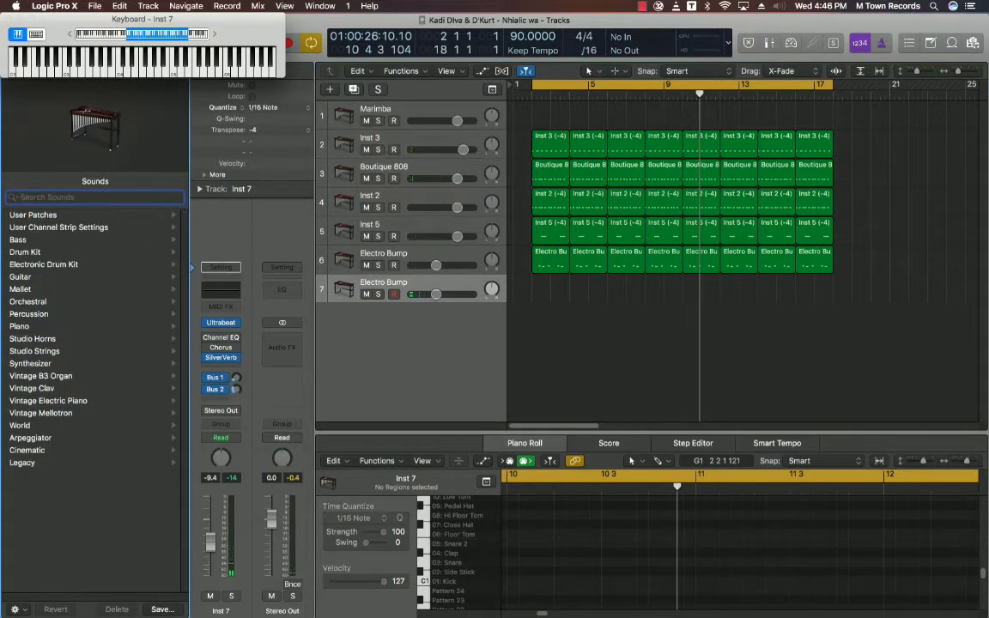
{"action": "type", "text": "gu"}
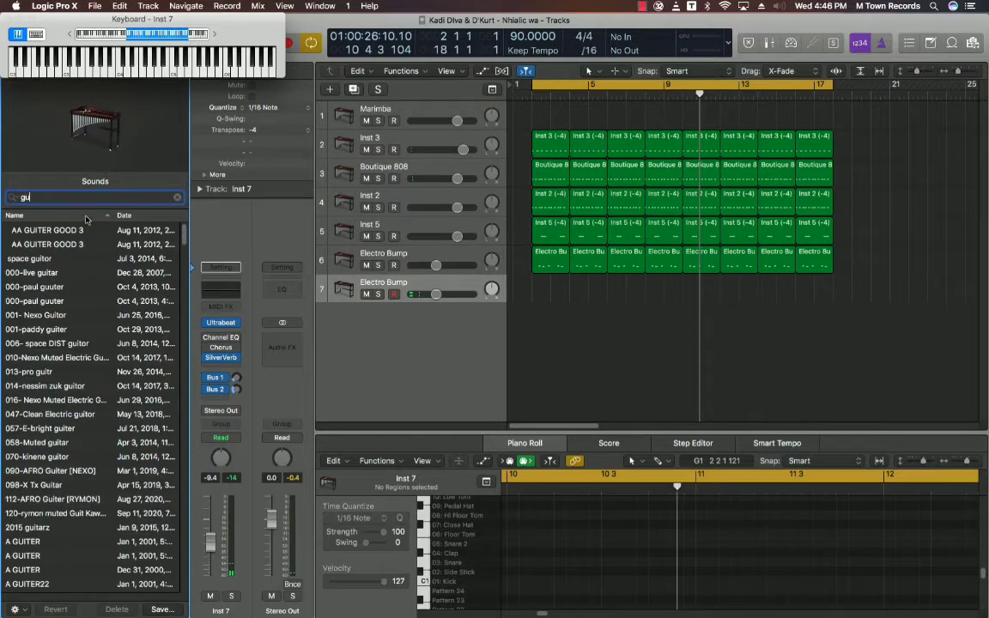
{"action": "type", "text": "itar"}
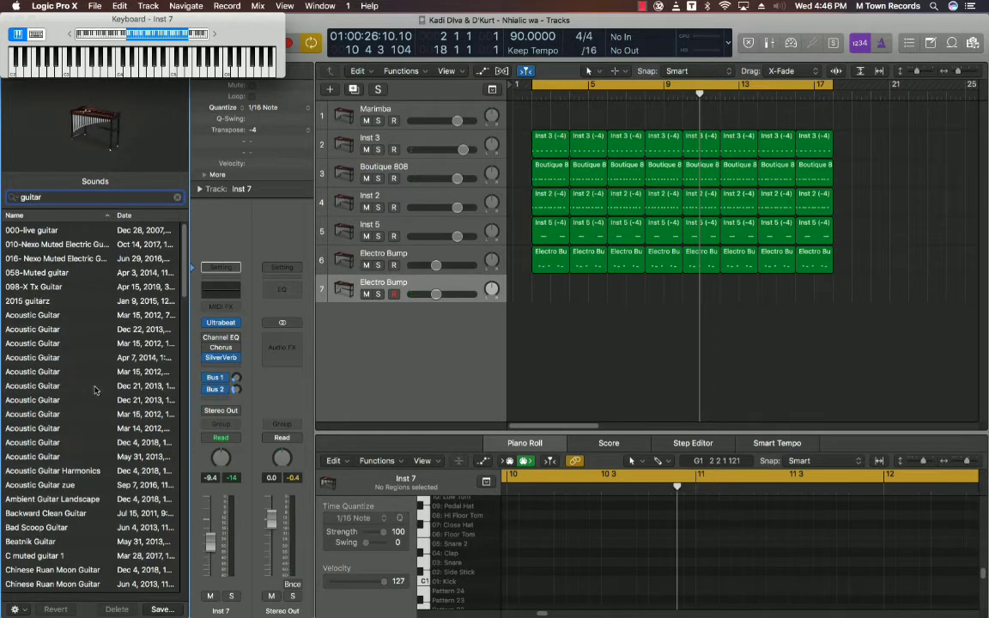
{"action": "left_click", "coordinate": [40, 387]}
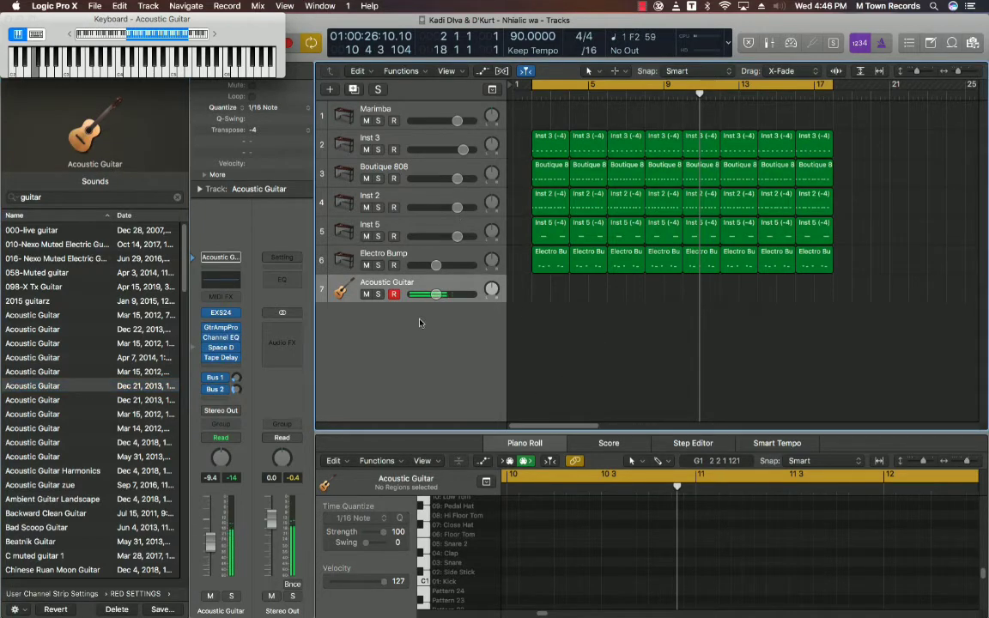
{"action": "left_click", "coordinate": [177, 198]}
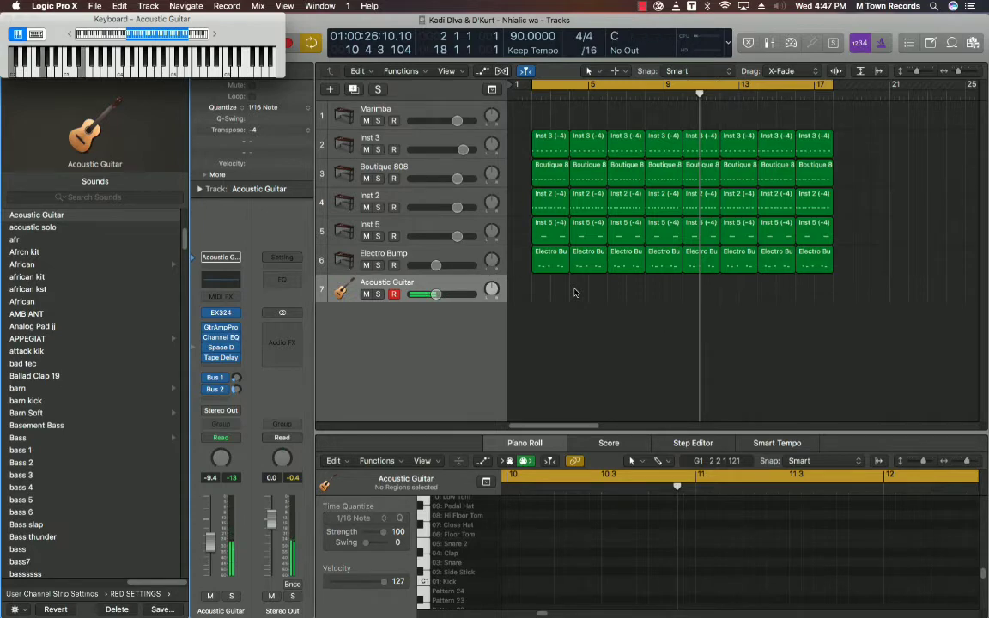
- Copy all drum regions from bars 2 to 18 so the beat continues to bar 34, and extend the cycle range to bar 43
{"action": "left_click_drag", "start_coordinate": [904, 132], "coordinate": [557, 342]}
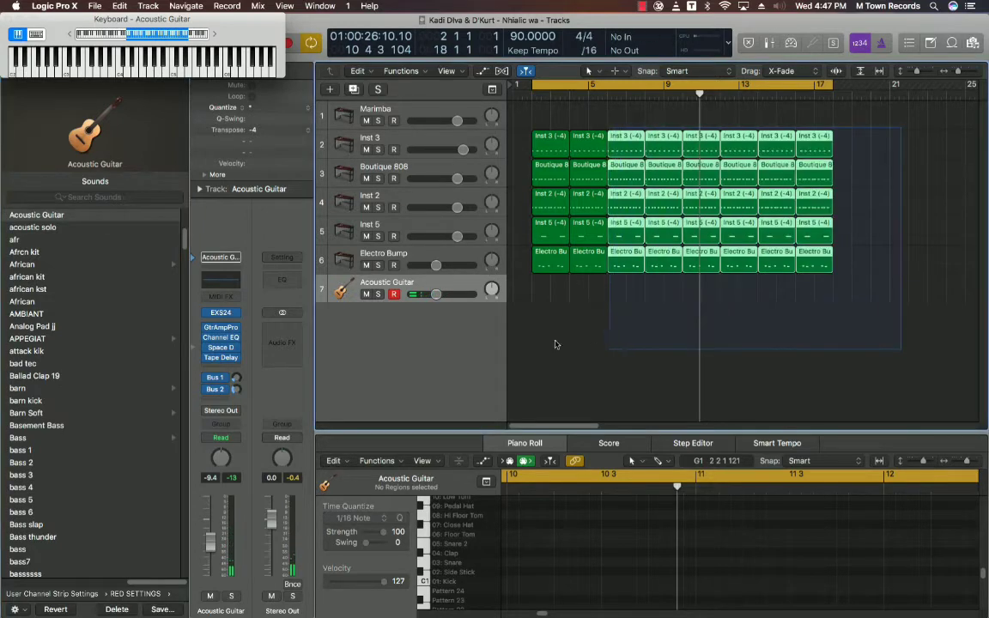
{"action": "left_click_drag", "start_coordinate": [575, 266], "coordinate": [844, 264]}
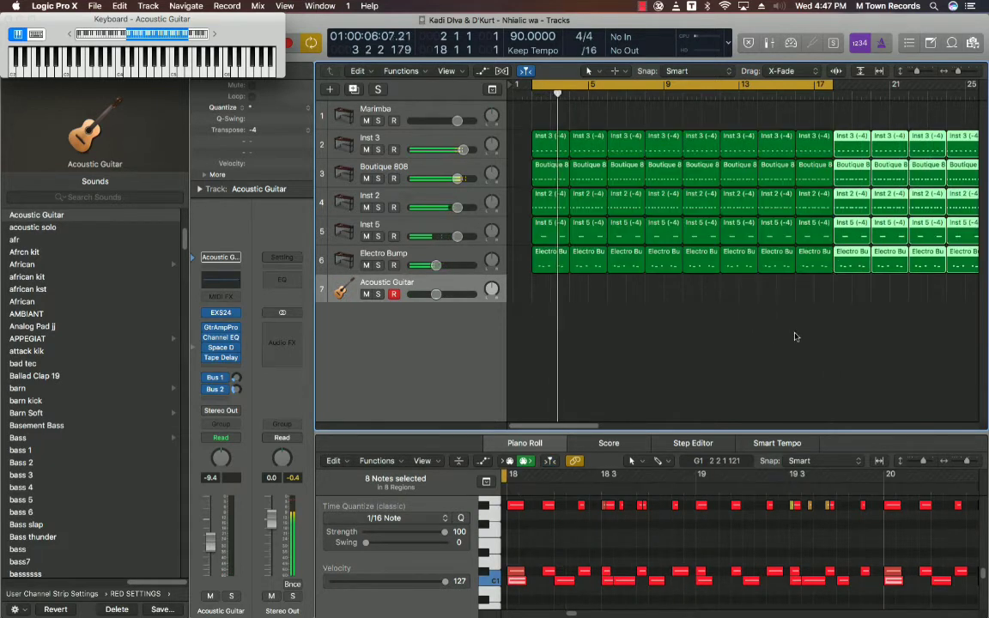
{"action": "key", "text": "super+Left"}
{"action": "key", "text": "super+Left"}
{"action": "left_click_drag", "start_coordinate": [673, 86], "coordinate": [908, 92]}
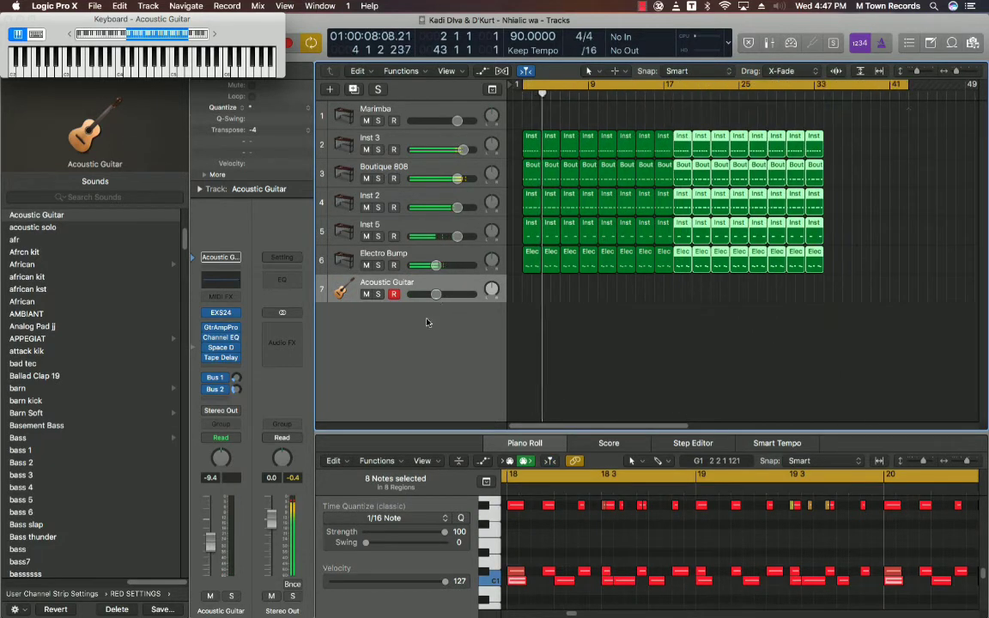
- Capture a performed four-bar guitar rhythm from bar 2 on Acoustic Guitar, with volume at -11.4 dB and GtrAmpPro, Channel EQ and Space D bypassed
{"action": "left_click_drag", "start_coordinate": [436, 295], "coordinate": [434, 296]}
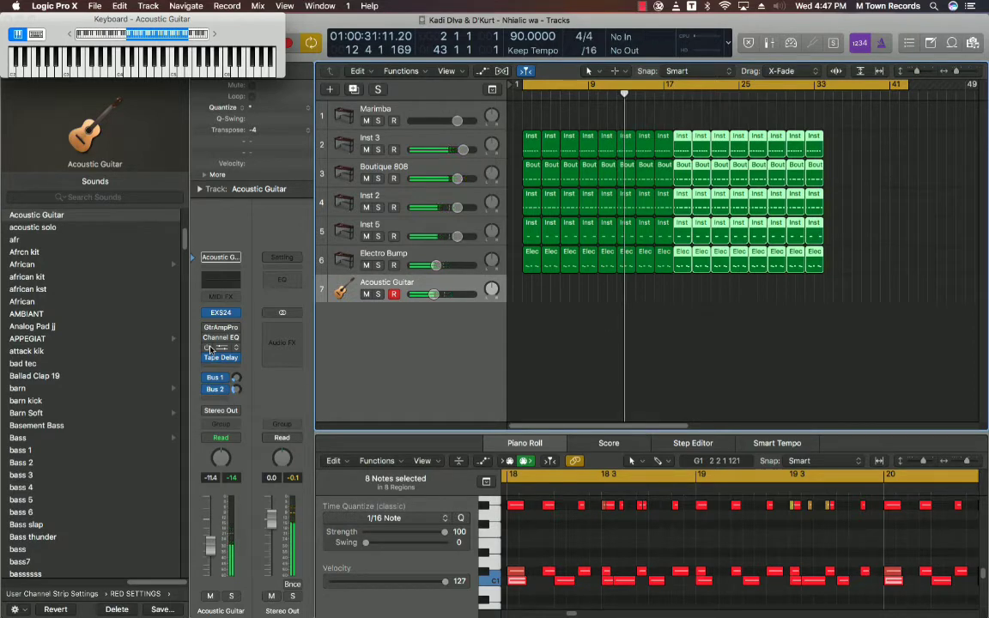
{"action": "key", "text": "Return"}
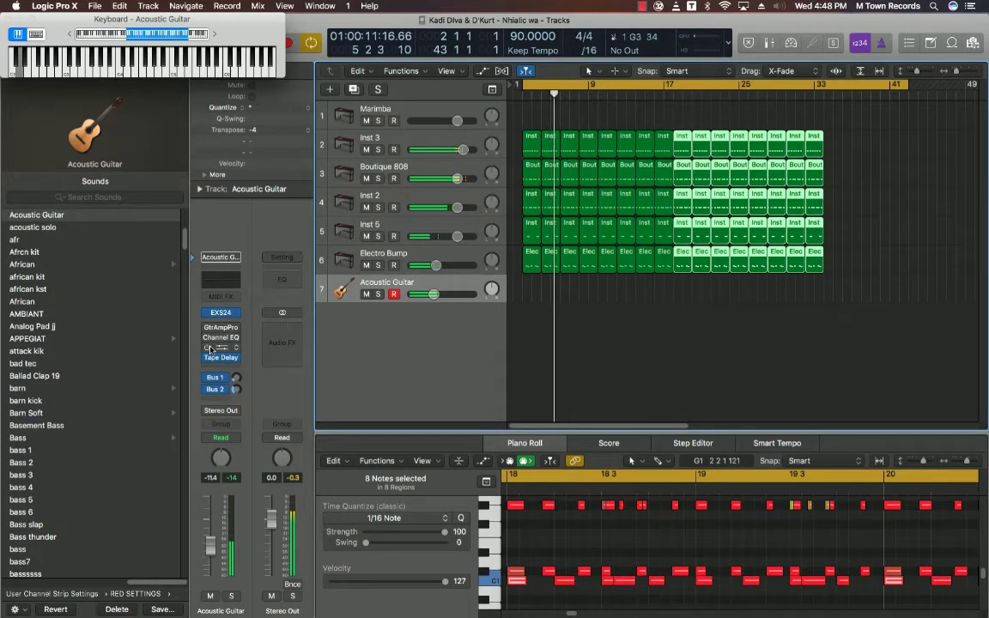
{"action": "key", "text": "space"}
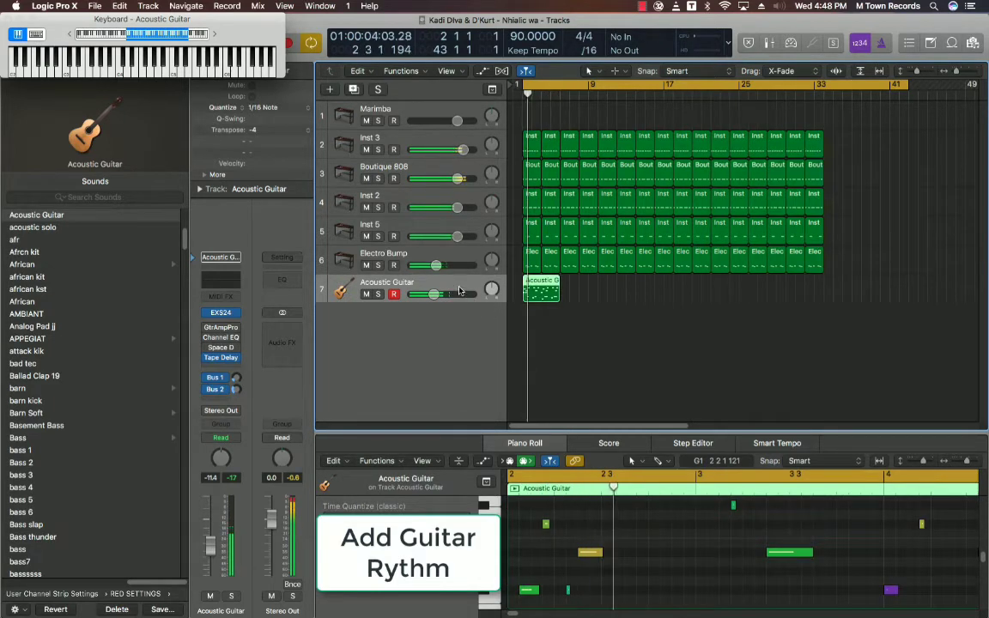
- Move the Acoustic Guitar track above Marimba and repeat its four-bar region to fill bars 2 to 34, deleting the excess copies
{"action": "left_click_drag", "start_coordinate": [459, 292], "coordinate": [438, 107]}
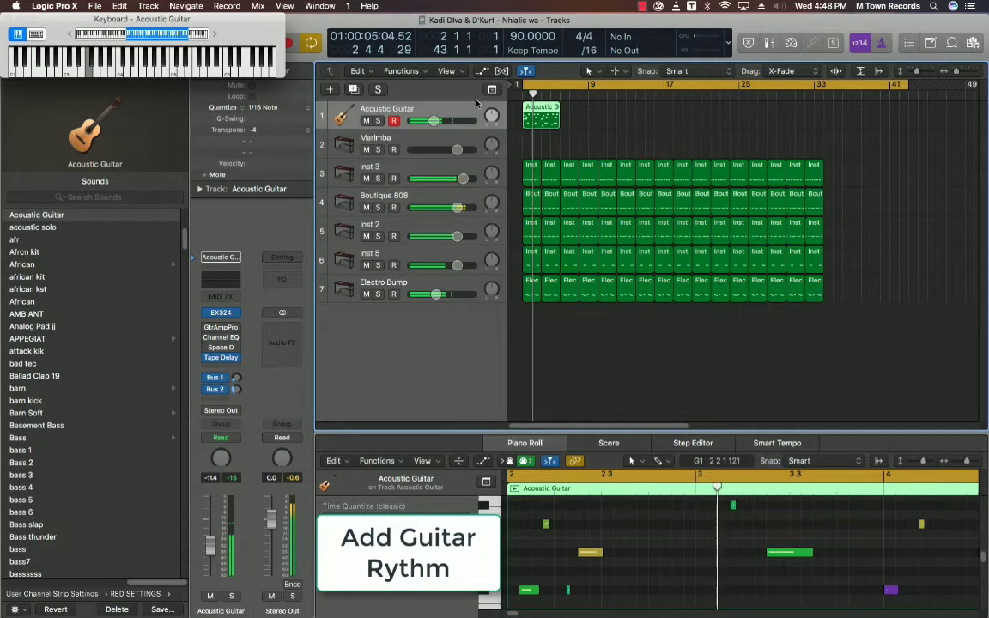
{"action": "left_click", "coordinate": [529, 134]}
{"action": "left_click", "coordinate": [542, 117]}
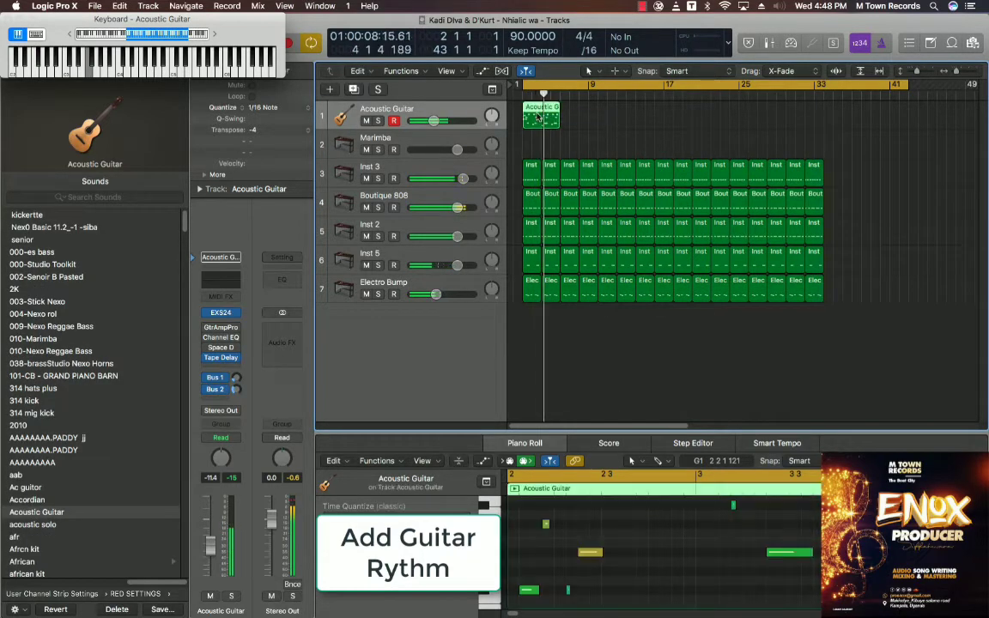
{"action": "key", "text": "super+r"}
{"action": "type", "text": "9"}
{"action": "key", "text": "Return"}
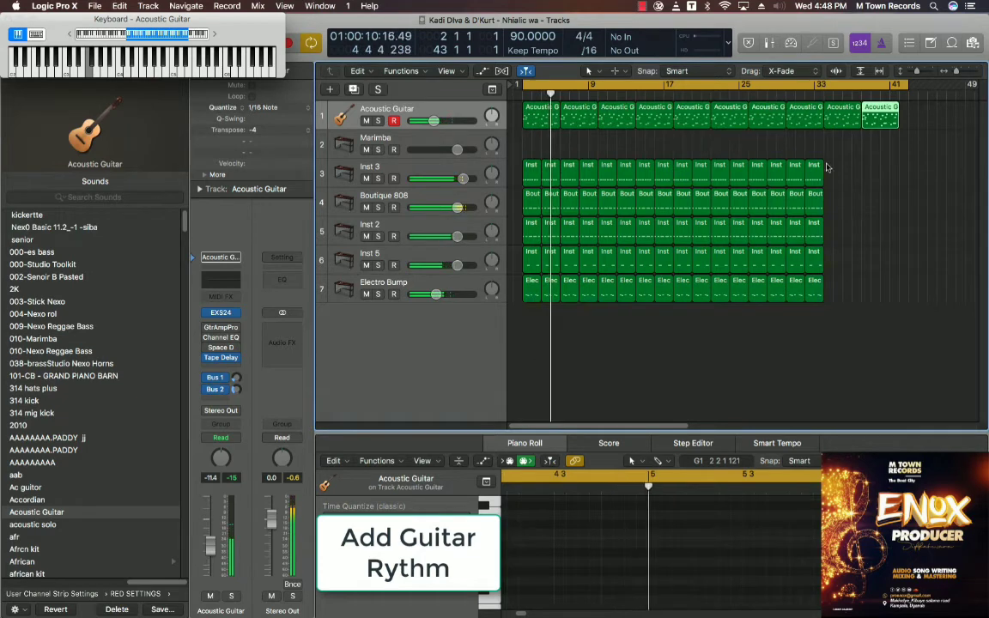
{"action": "left_click_drag", "start_coordinate": [855, 163], "coordinate": [906, 120]}
{"action": "key", "text": "Delete"}
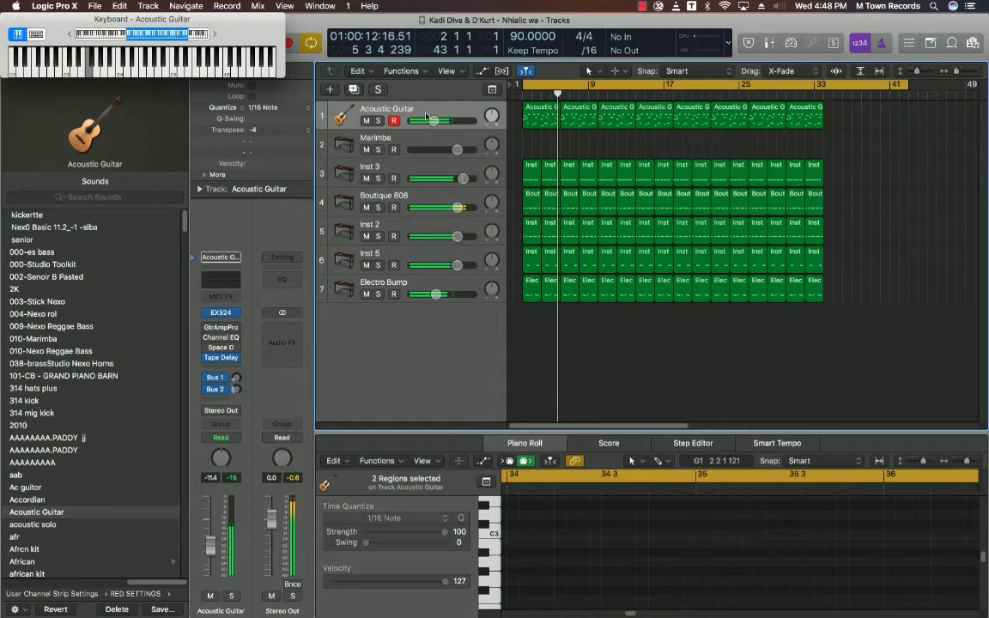
- Duplicate the Marimba track with its settings and capture a performed four-bar marimba pattern from bar 2 on the upper Marimba track
{"action": "left_click", "coordinate": [400, 139]}
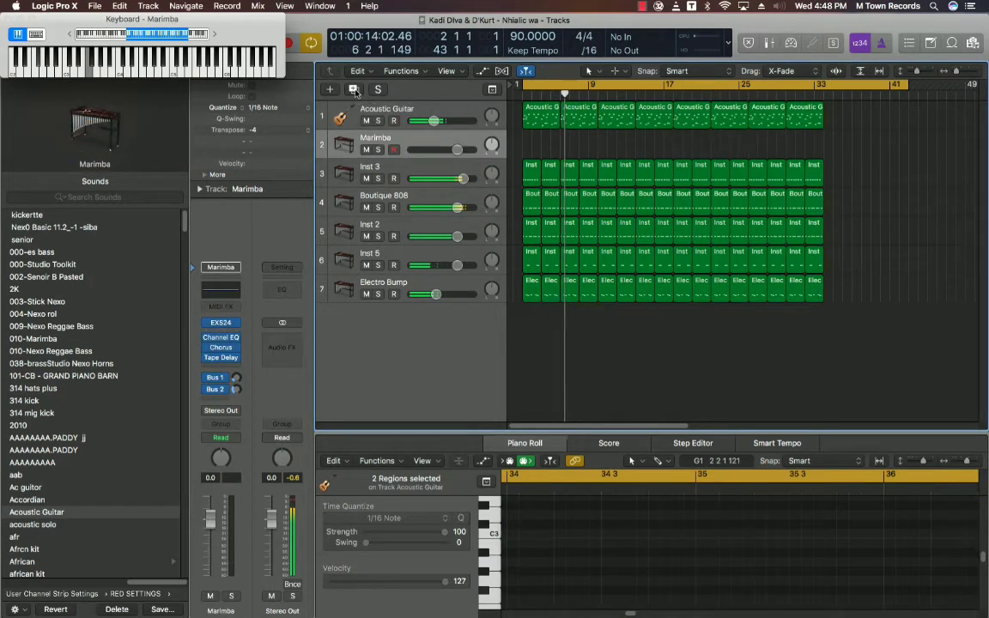
{"action": "key", "text": "super+d"}
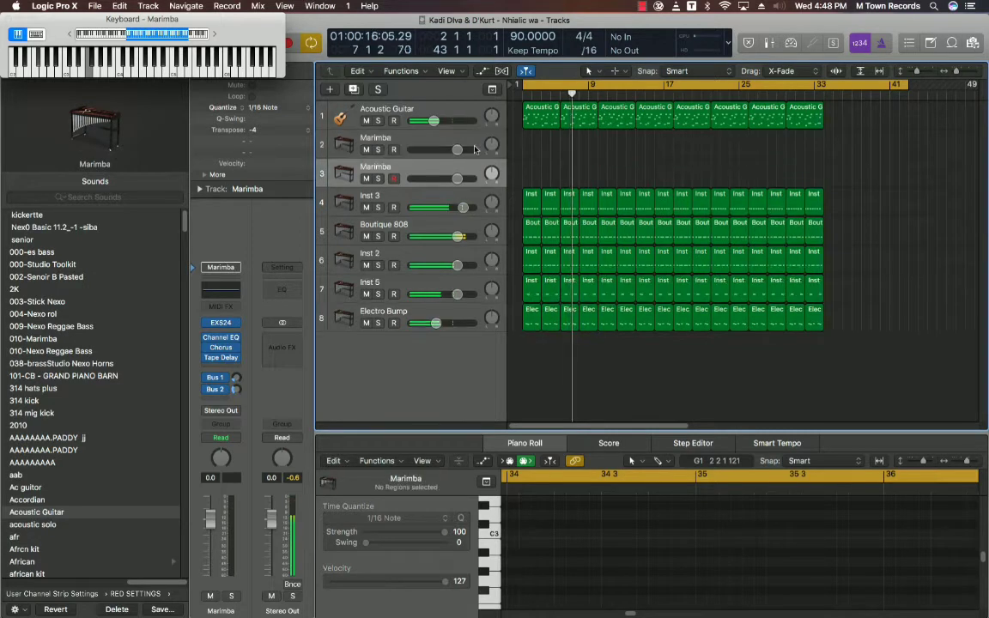
{"action": "left_click", "coordinate": [468, 143]}
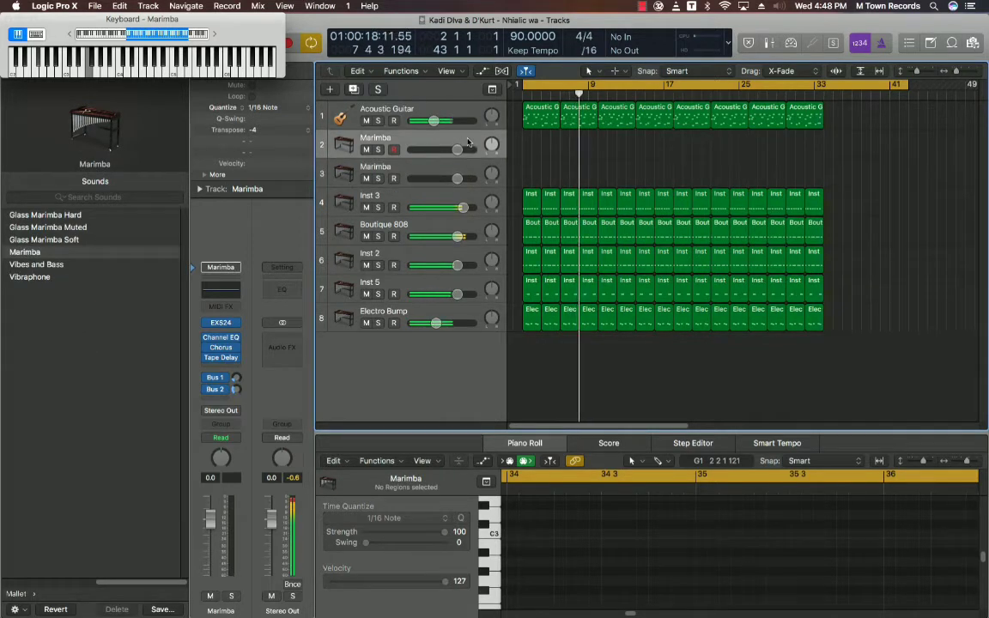
{"action": "key", "text": "Return"}
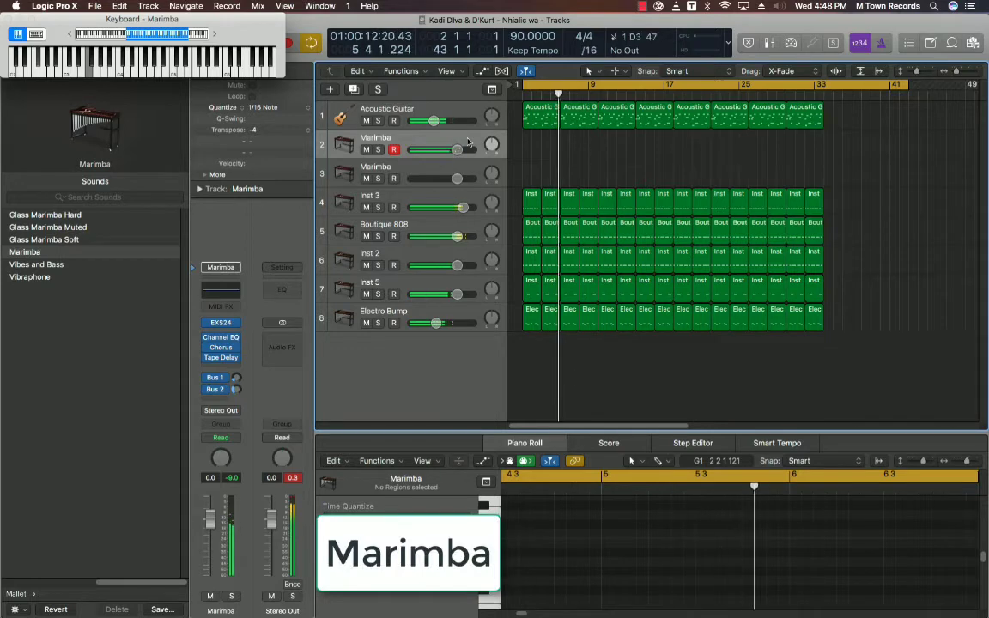
{"action": "key", "text": "shift+r"}
{"action": "key", "text": "Return"}
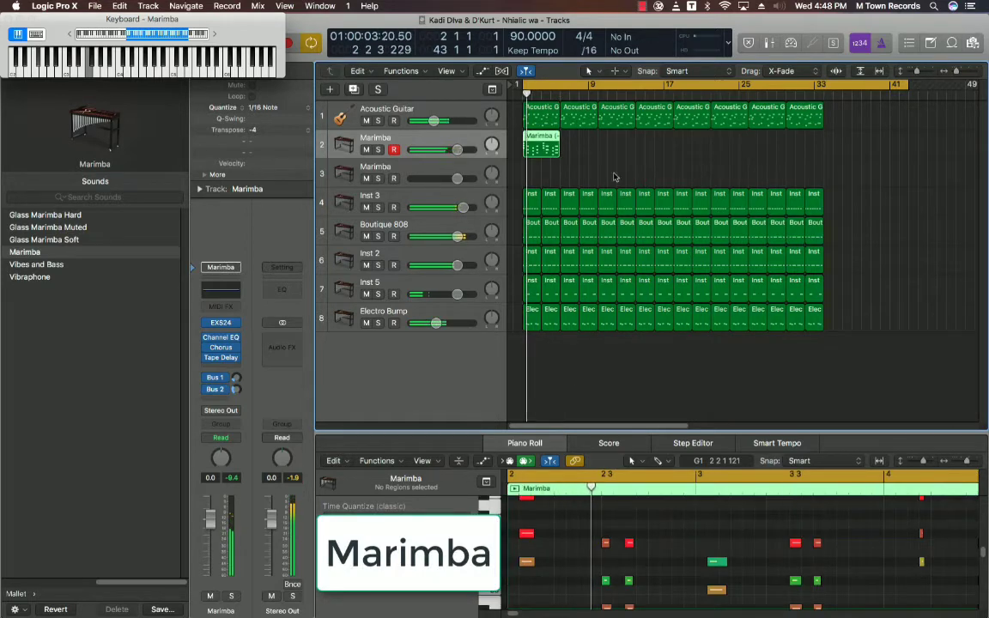
- Split the four-bar marimba region on the upper Marimba track in two at bar 4
{"action": "left_click_drag", "start_coordinate": [543, 160], "coordinate": [545, 160]}
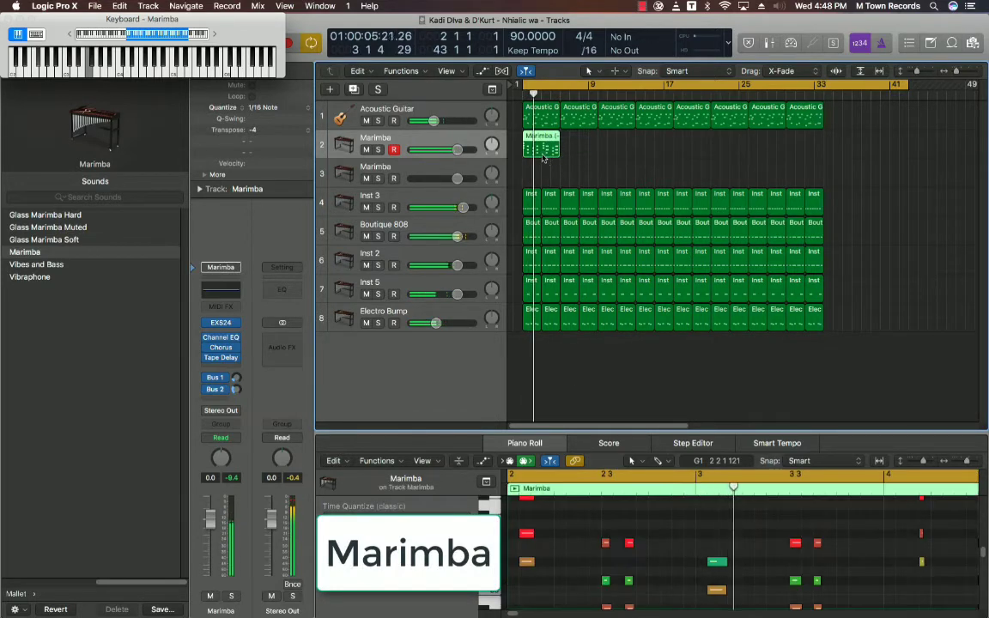
{"action": "key", "text": "super+Right"}
{"action": "key", "text": "super+Right"}
{"action": "key", "text": "super+Right"}
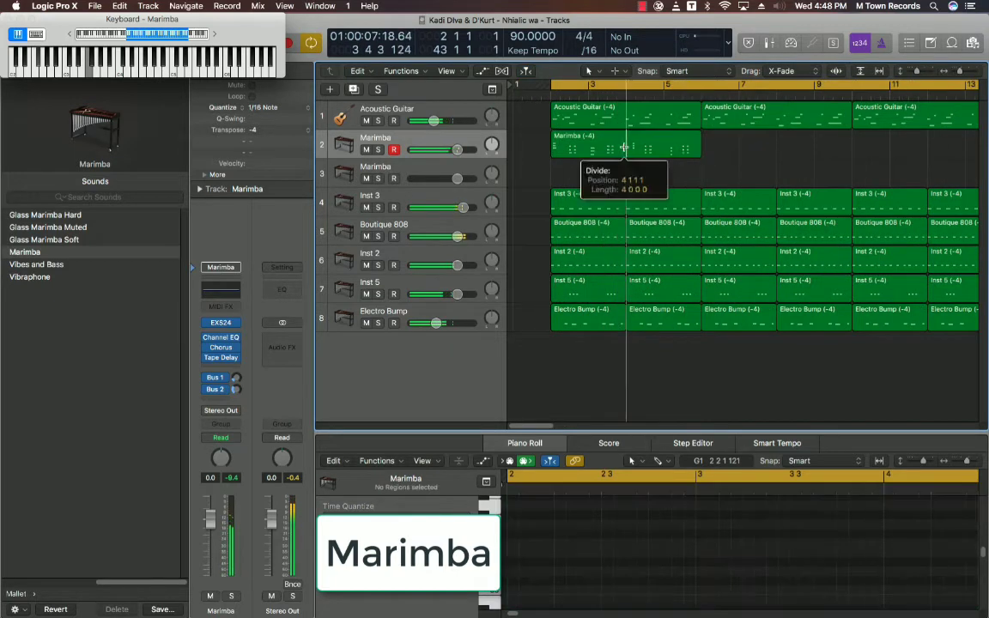
{"action": "key", "text": "super+t"}
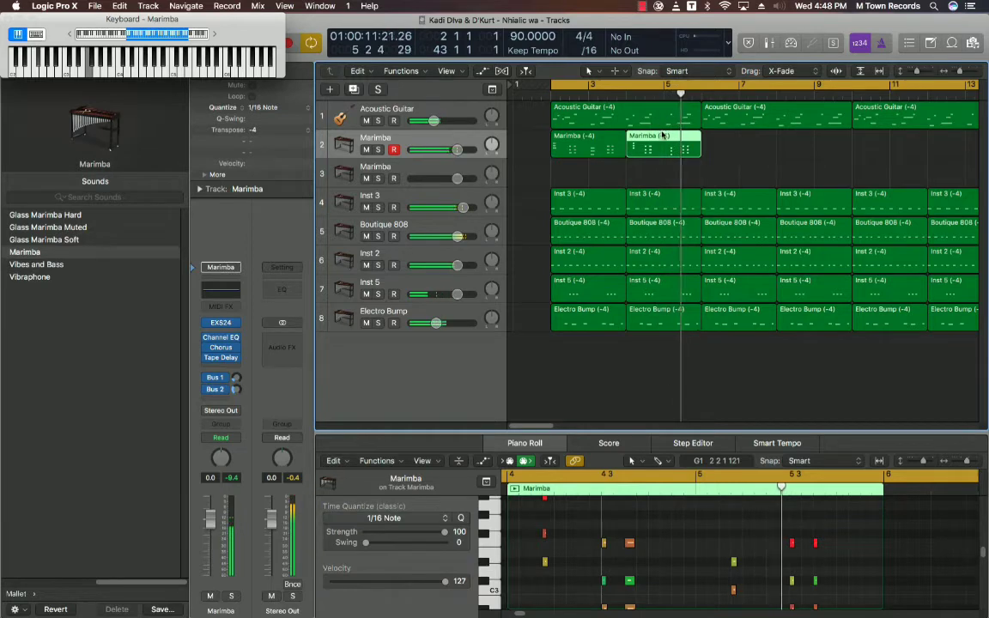
{"action": "left_click", "coordinate": [552, 92]}
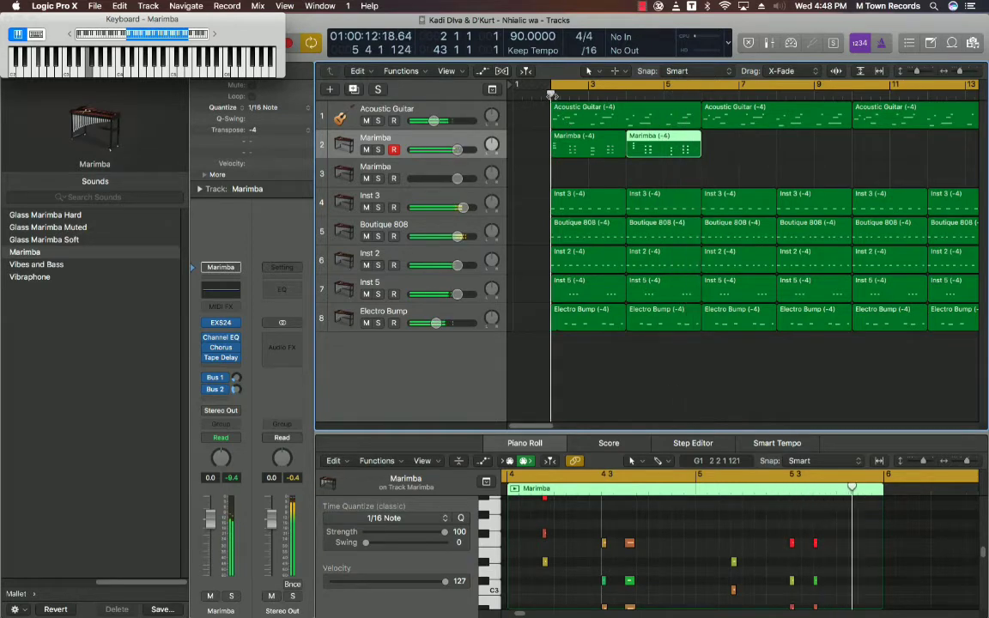
- Duplicate the Marimba track, move the bars 4 to 6 marimba region down onto it, and mute that region
{"action": "left_click", "coordinate": [608, 150]}
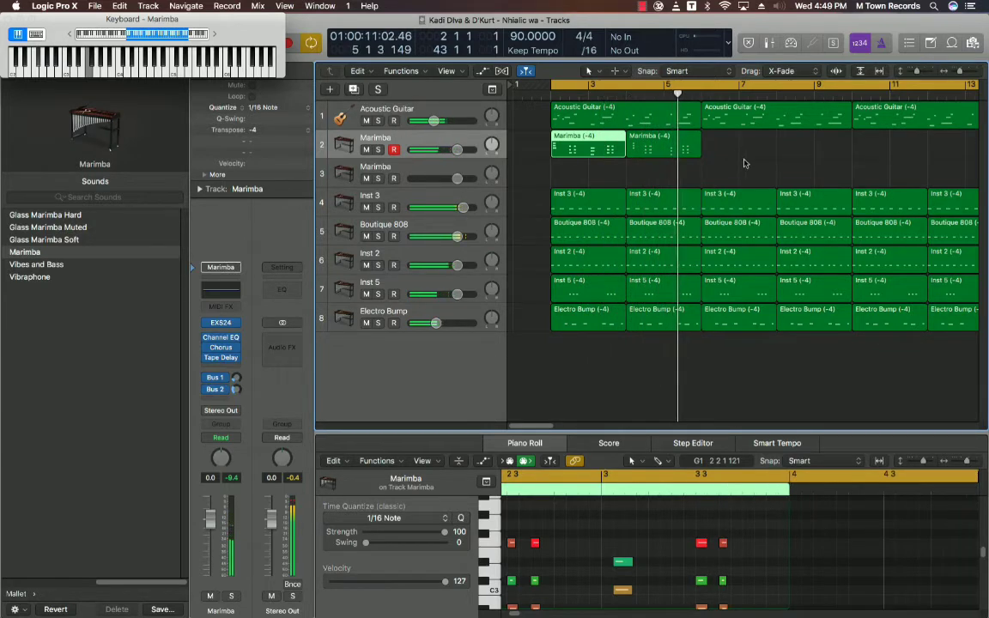
{"action": "key", "text": "super+d"}
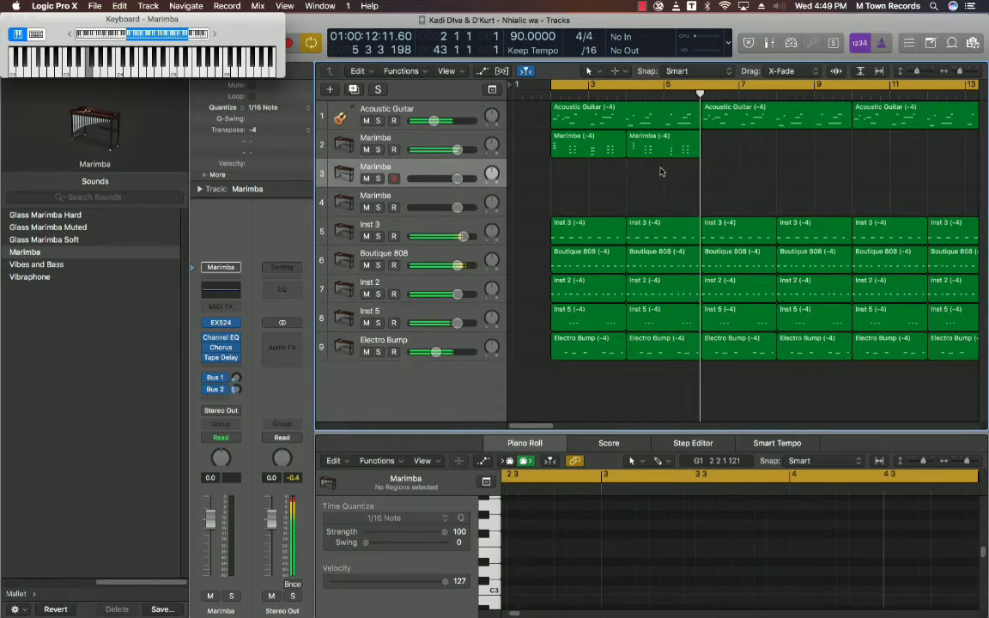
{"action": "left_click_drag", "start_coordinate": [652, 146], "coordinate": [651, 176]}
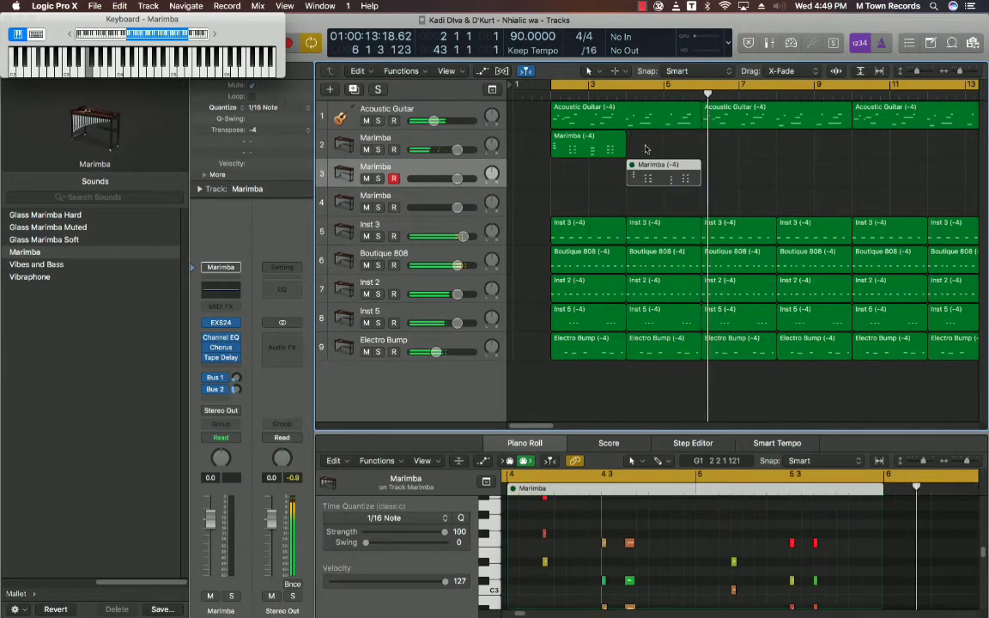
- Repeat the remaining two-bar marimba region from bar 2 so its copies run to bar 22
{"action": "left_click", "coordinate": [601, 144]}
{"action": "key", "text": "super+r"}
{"action": "key", "text": "Return"}
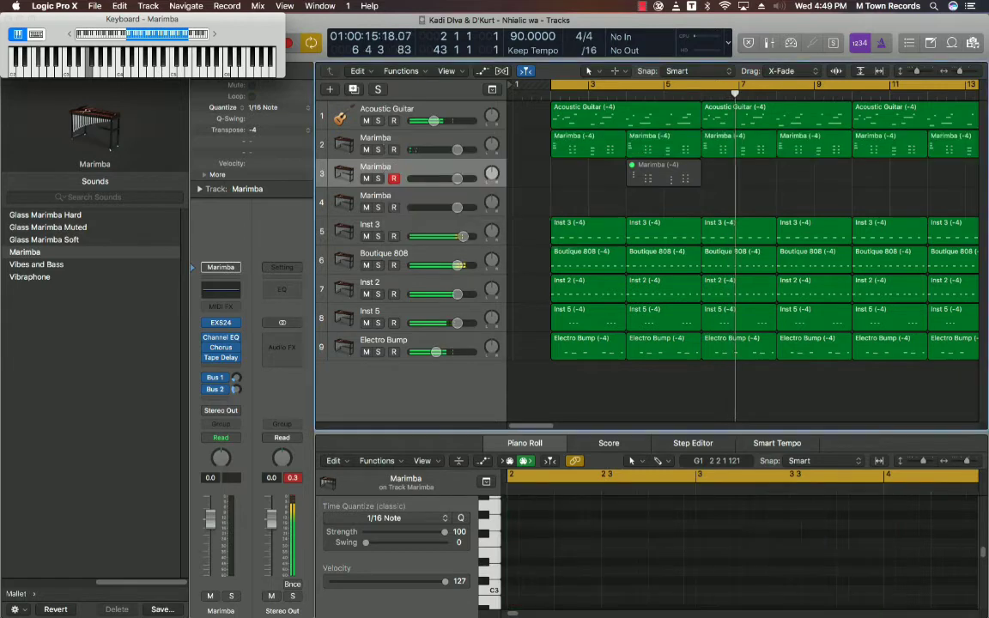
{"action": "key", "text": "super+Left"}
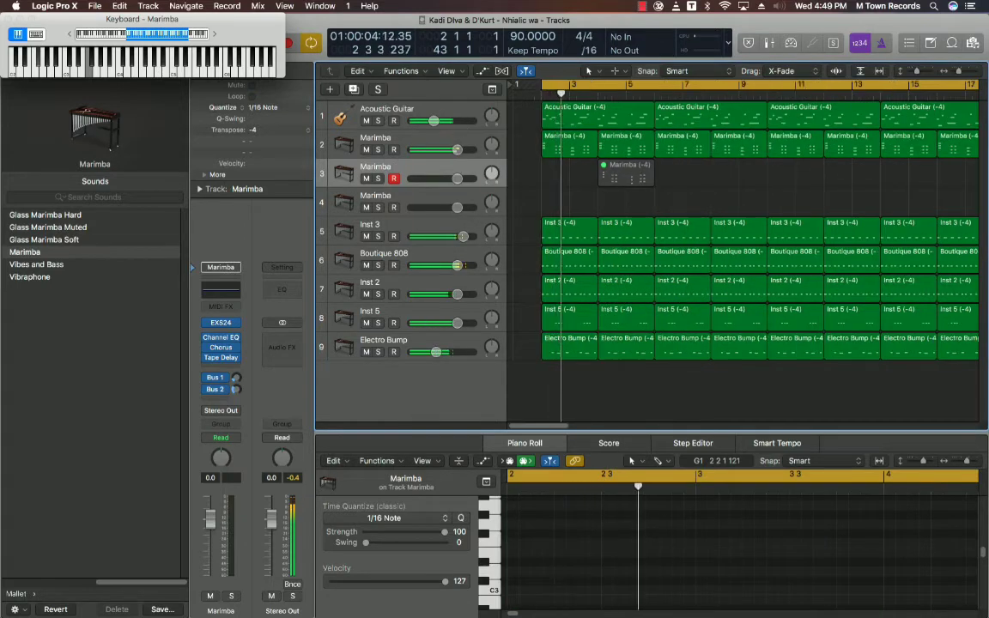
- Lower the upper Marimba track's volume to -3.3 dB and duplicate the track with its settings
{"action": "left_click_drag", "start_coordinate": [457, 149], "coordinate": [446, 149]}
{"action": "key", "text": "super+Left"}
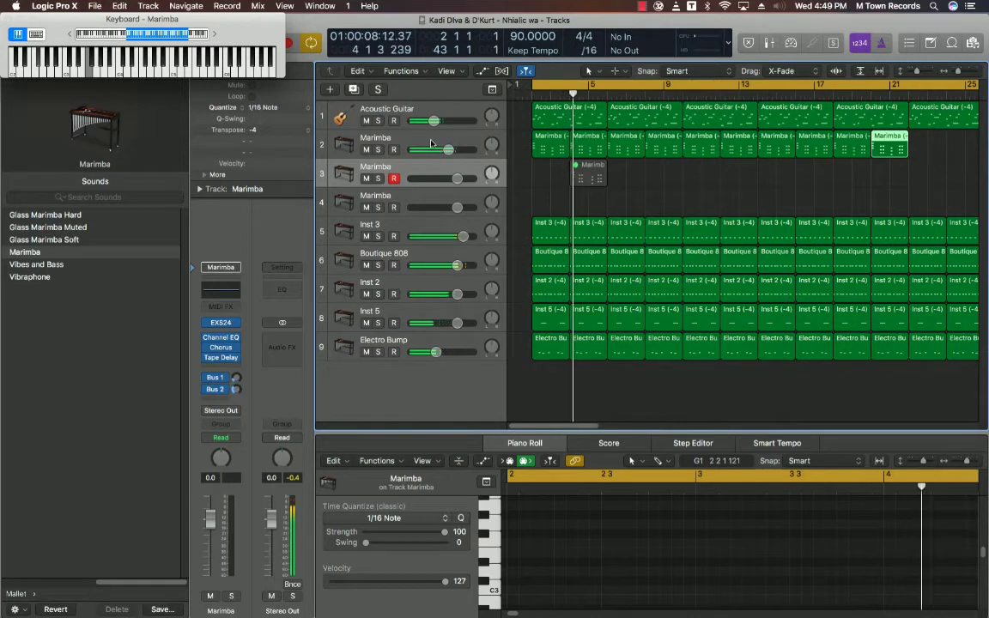
{"action": "left_click", "coordinate": [430, 143]}
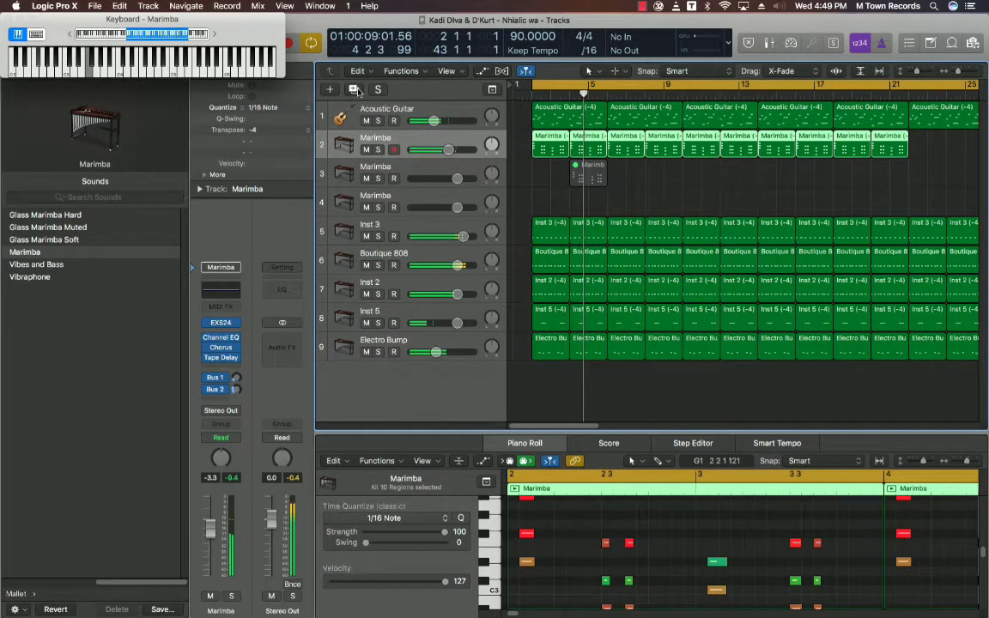
{"action": "left_click", "coordinate": [355, 89]}
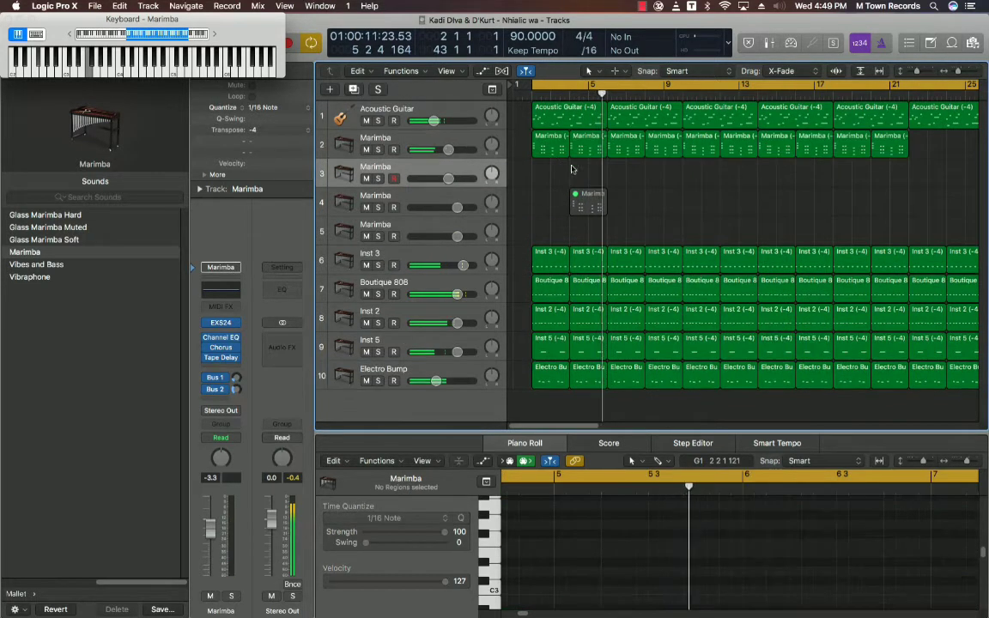
- Mute the Inst 3 and Boutique 808 regions from bars 2 to 6 and hide the Piano Roll editor
{"action": "left_click_drag", "start_coordinate": [538, 233], "coordinate": [586, 301]}
{"action": "key", "text": "ctrl+m"}
{"action": "key", "text": "space"}
{"action": "key", "text": "space"}
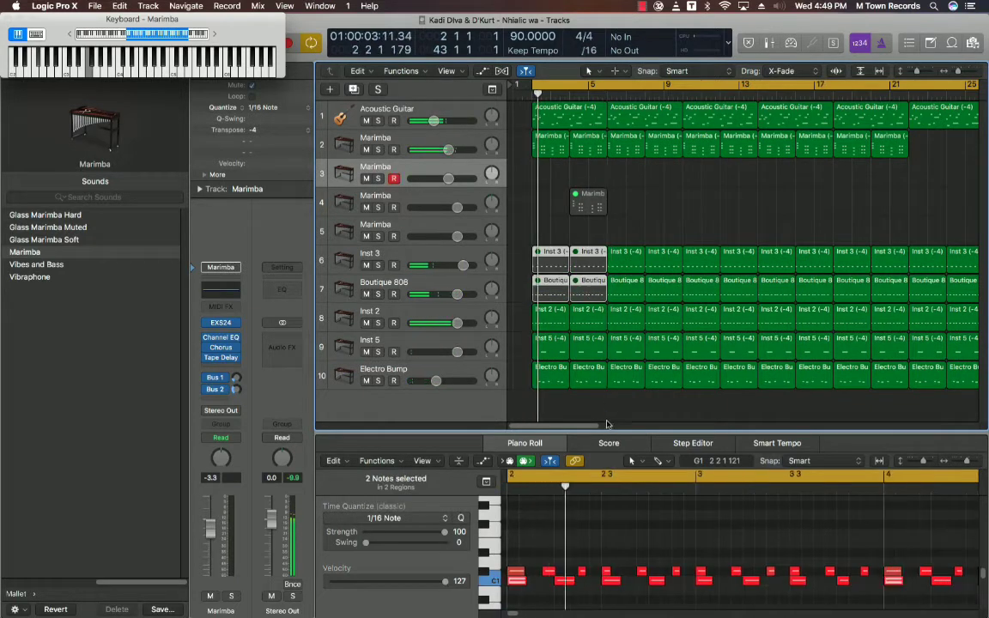
{"action": "key", "text": "p"}
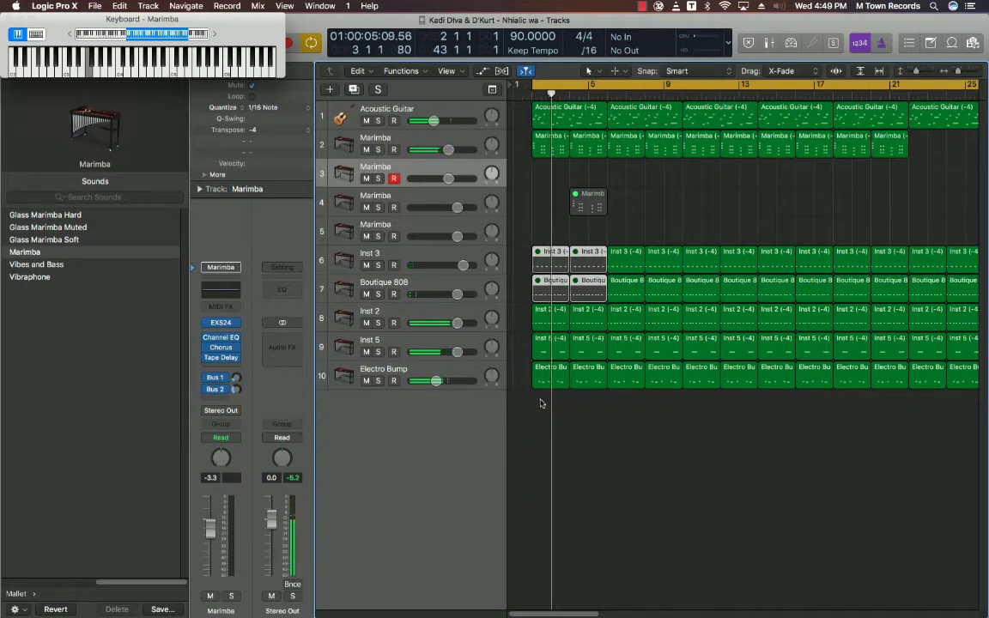
- Try deleting the Electro Bump regions from bars 2 to 6, and undo the deletion
{"action": "left_click_drag", "start_coordinate": [538, 401], "coordinate": [581, 386]}
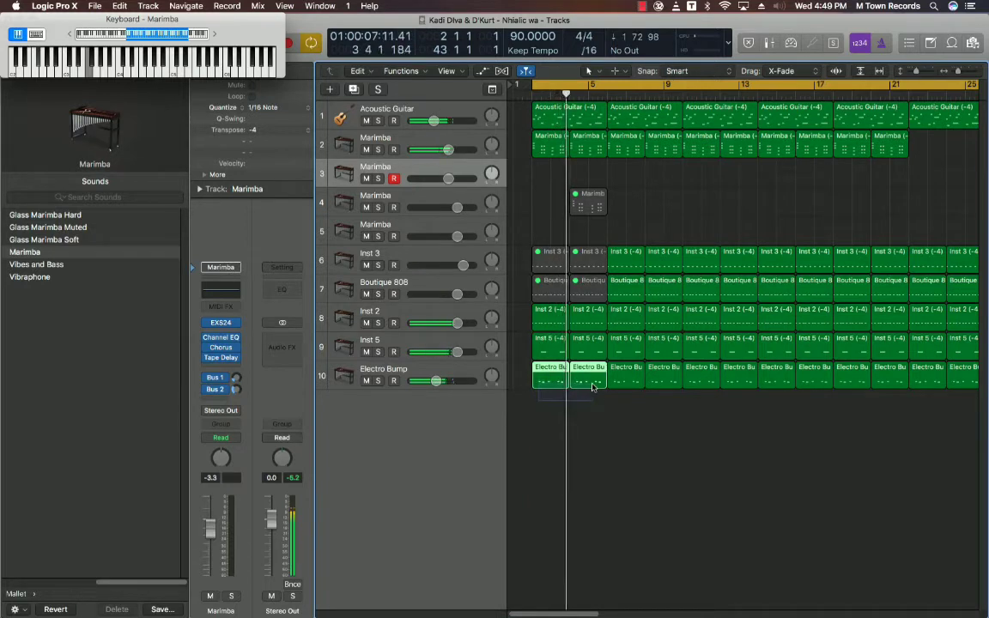
{"action": "key", "text": "Delete"}
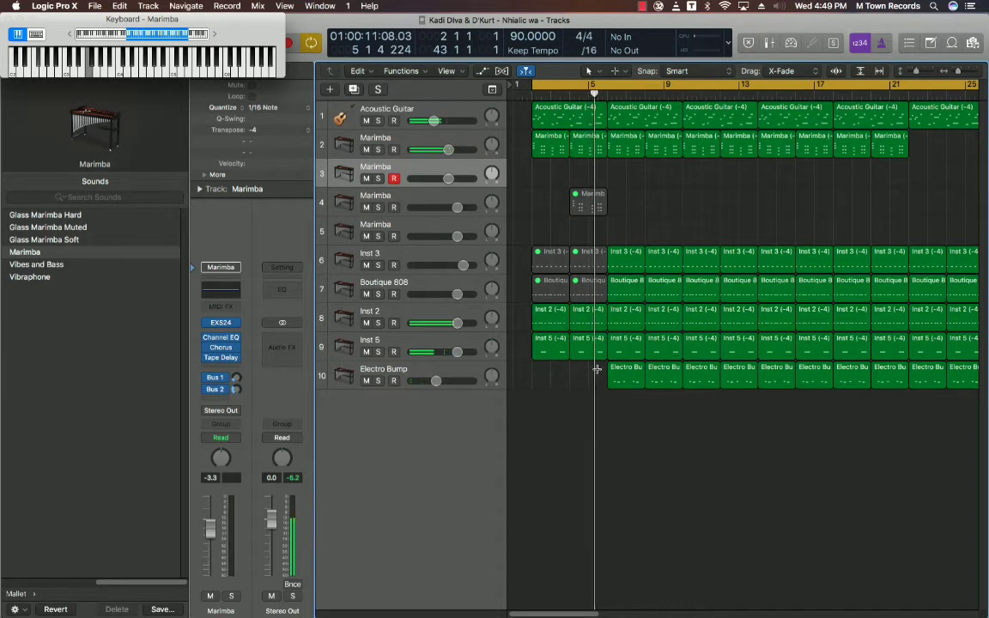
{"action": "key", "text": "super+z"}
- Start the cycle range at bar 5, duplicate the Electro Bump track, and capture a performed drum roll in bar 5 on the copy
{"action": "scroll", "coordinate": [688, 276], "scroll_direction": "right", "scroll_amount": 1}
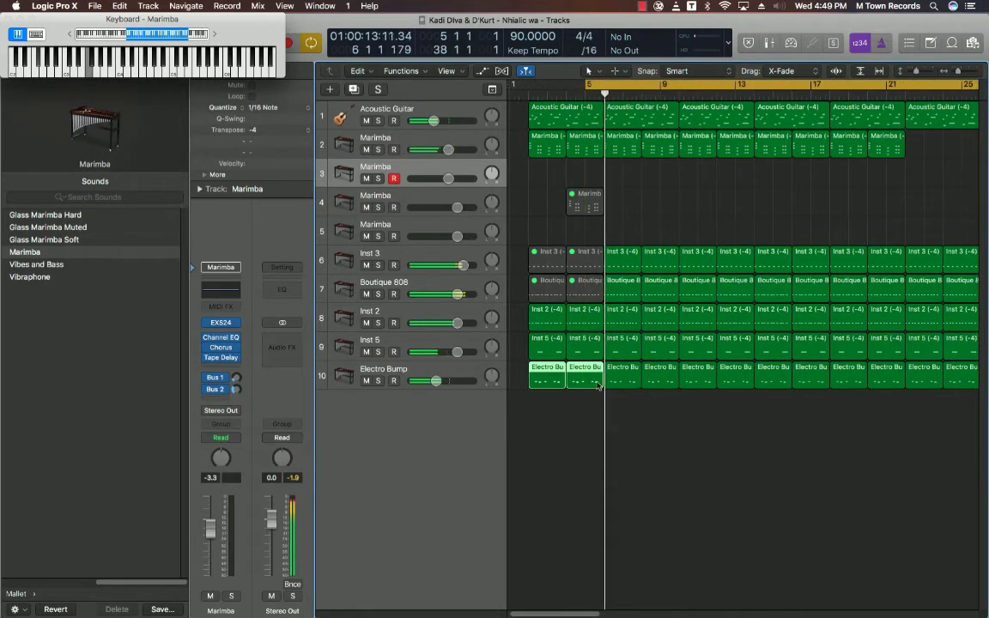
{"action": "left_click", "coordinate": [430, 374]}
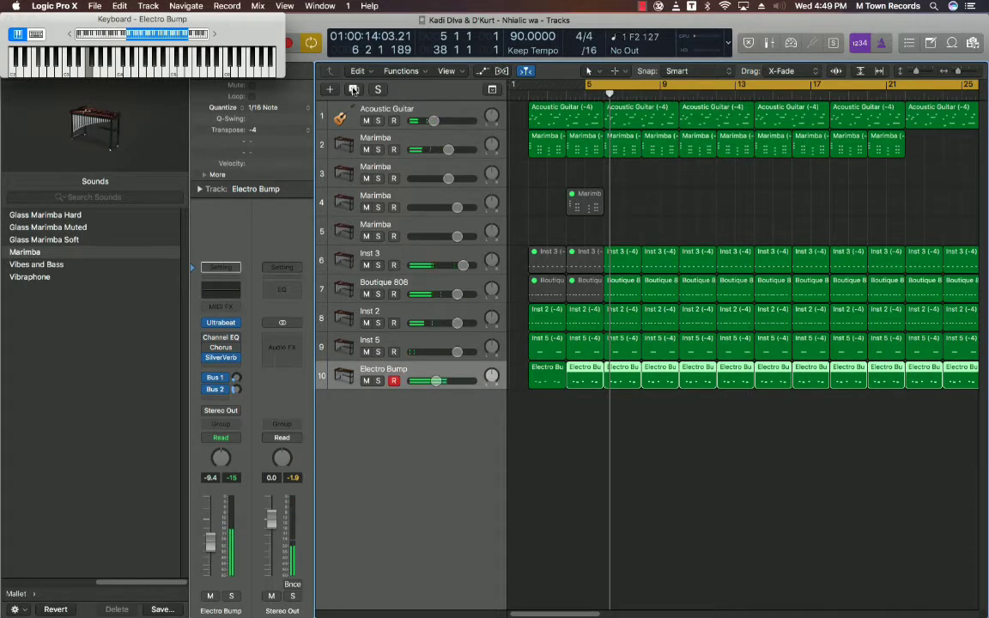
{"action": "left_click", "coordinate": [353, 89]}
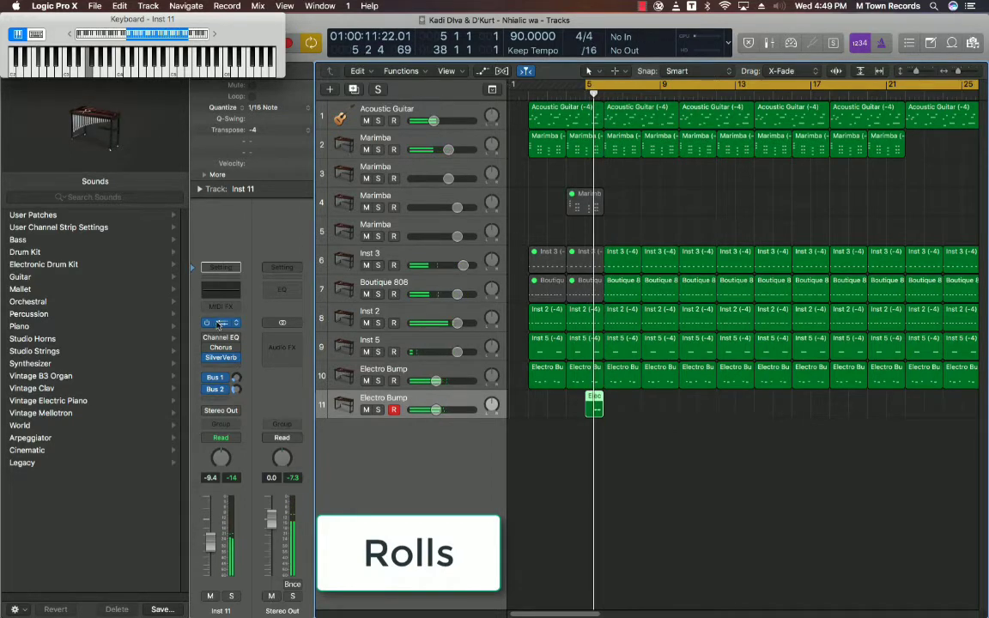
- Open the roll track's Ultrabeat instrument, set the track's volume to -3.4 dB, and close the instrument window
{"action": "left_click", "coordinate": [221, 292]}
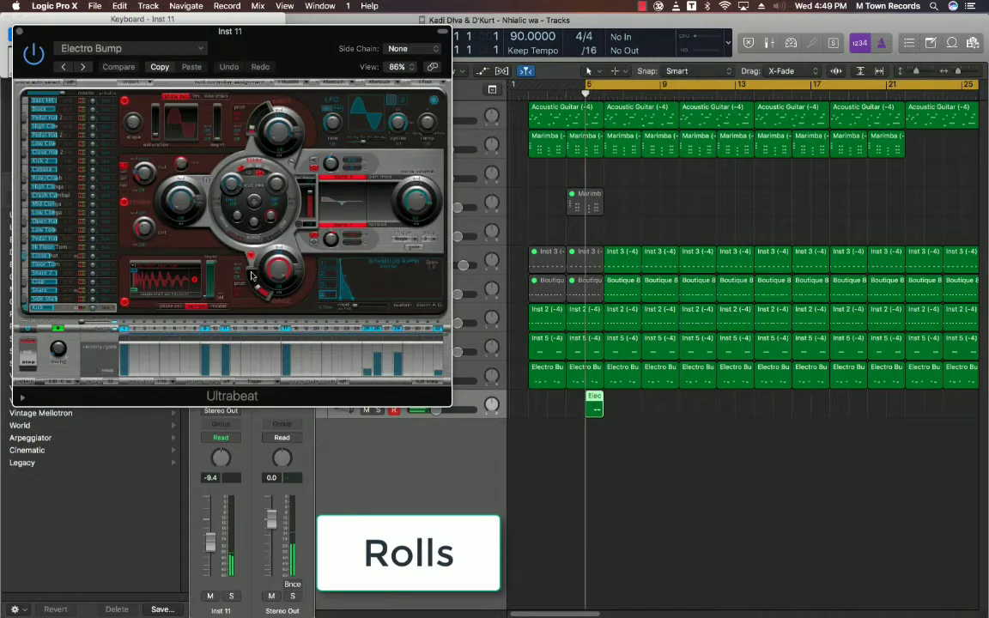
{"action": "left_click", "coordinate": [25, 333]}
{"action": "left_click", "coordinate": [677, 409]}
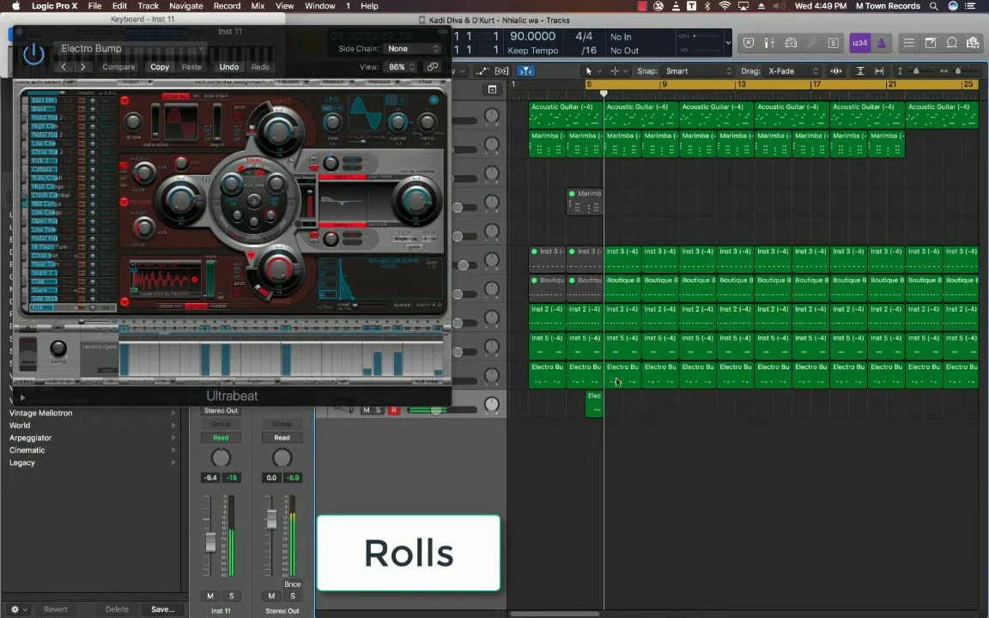
{"action": "left_click_drag", "start_coordinate": [441, 415], "coordinate": [453, 414]}
{"action": "left_click", "coordinate": [17, 32]}
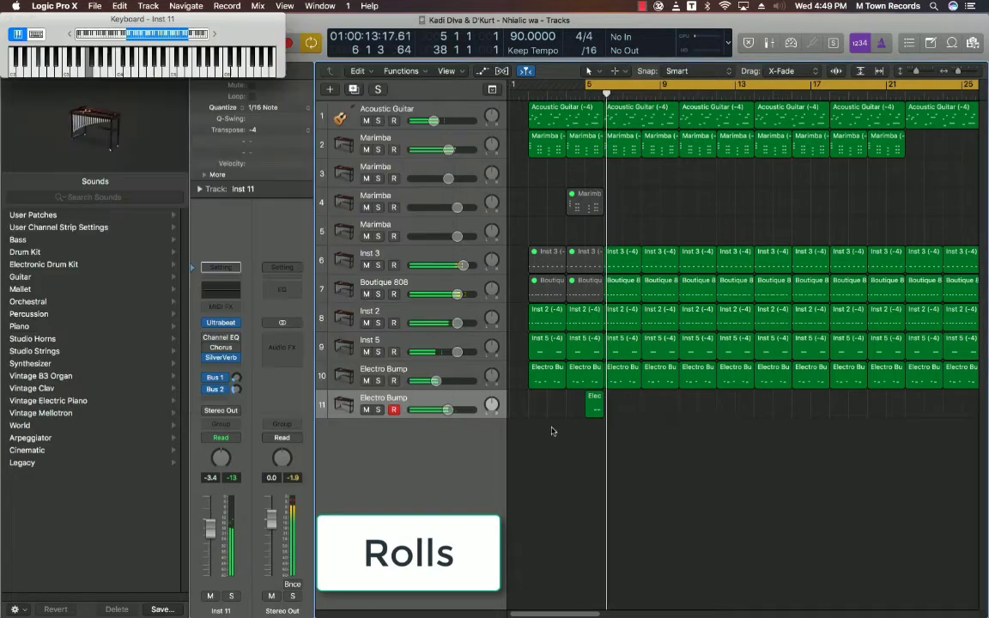
- Quantize the roll region in bar 5 to 1/32 Note and duplicate its Electro Bump track
{"action": "left_click", "coordinate": [592, 402]}
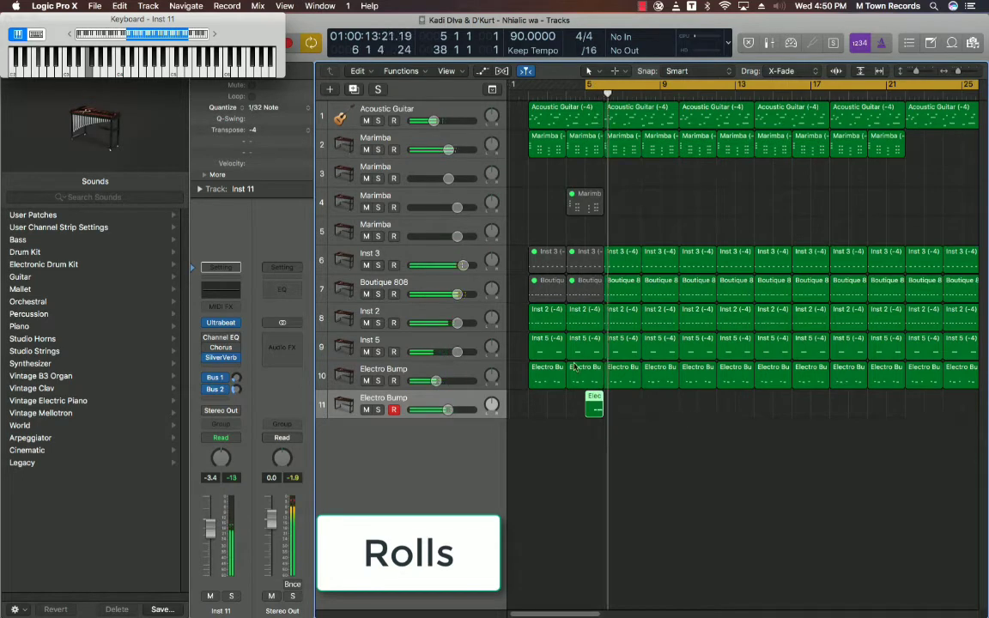
{"action": "left_click", "coordinate": [352, 89]}
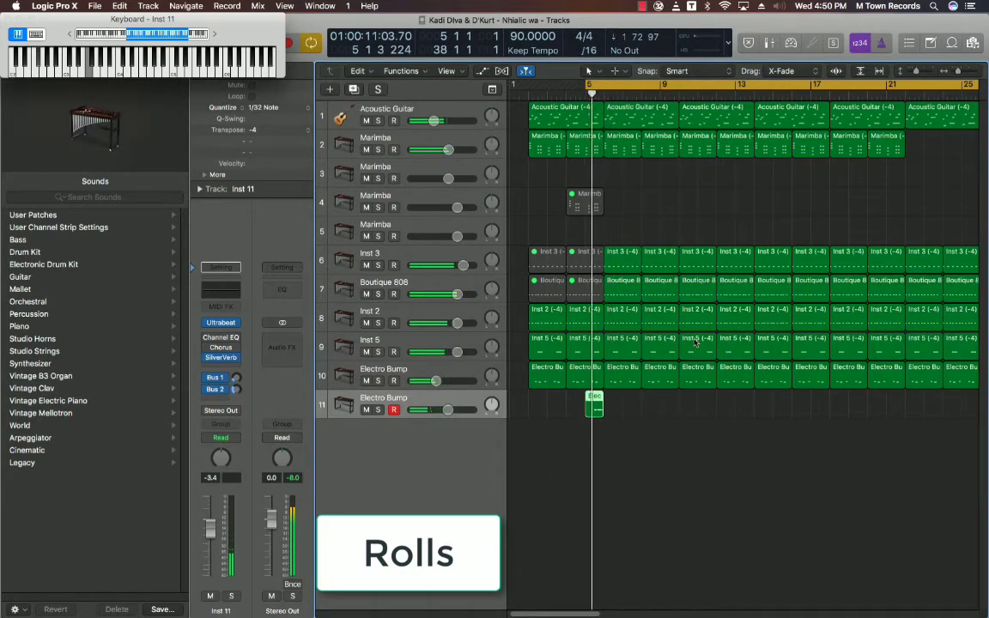
- Replace the sampler on the empty Marimba track 3 with a stereo Studio Horns instrument
{"action": "left_click", "coordinate": [399, 165]}
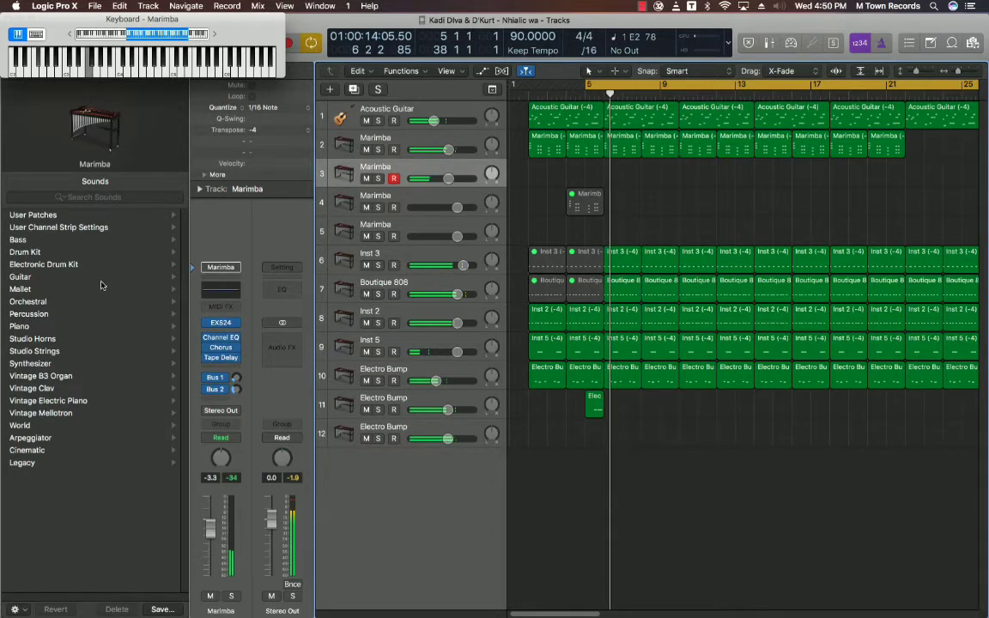
{"action": "left_click", "coordinate": [236, 326]}
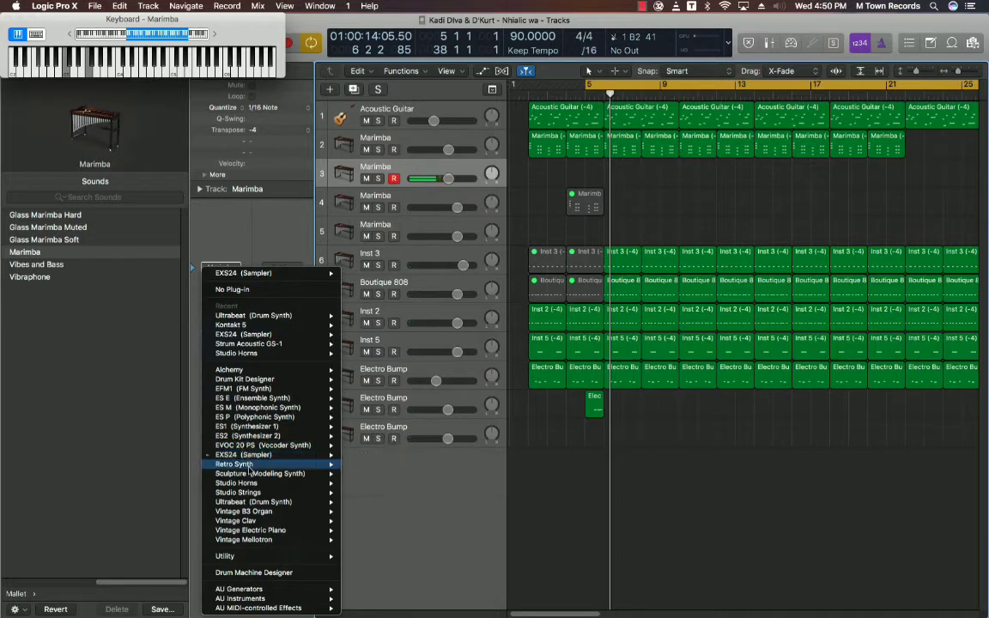
{"action": "mouse_move", "coordinate": [326, 483]}
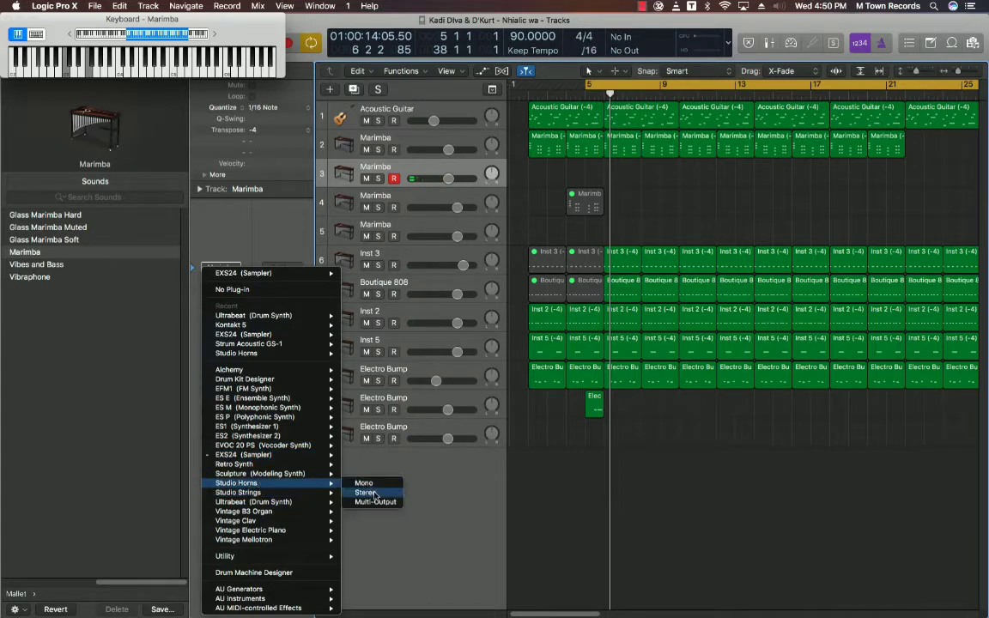
{"action": "left_click", "coordinate": [374, 493]}
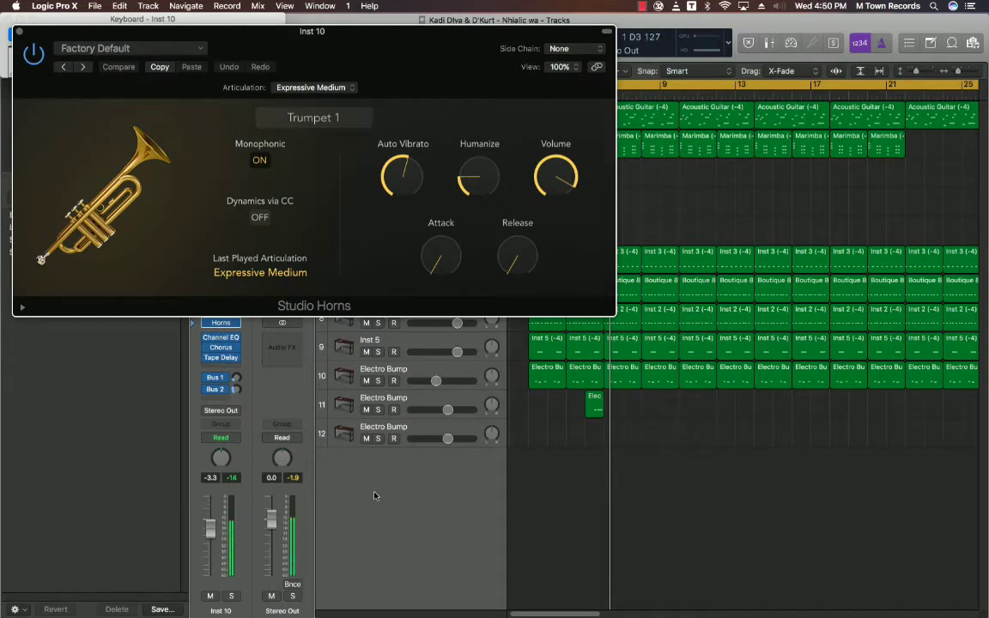
- Choose Alto Sax 2 in Studio Horns and capture a performed two-bar sax phrase from bar 5
{"action": "left_click", "coordinate": [343, 124]}
{"action": "left_click", "coordinate": [311, 206]}
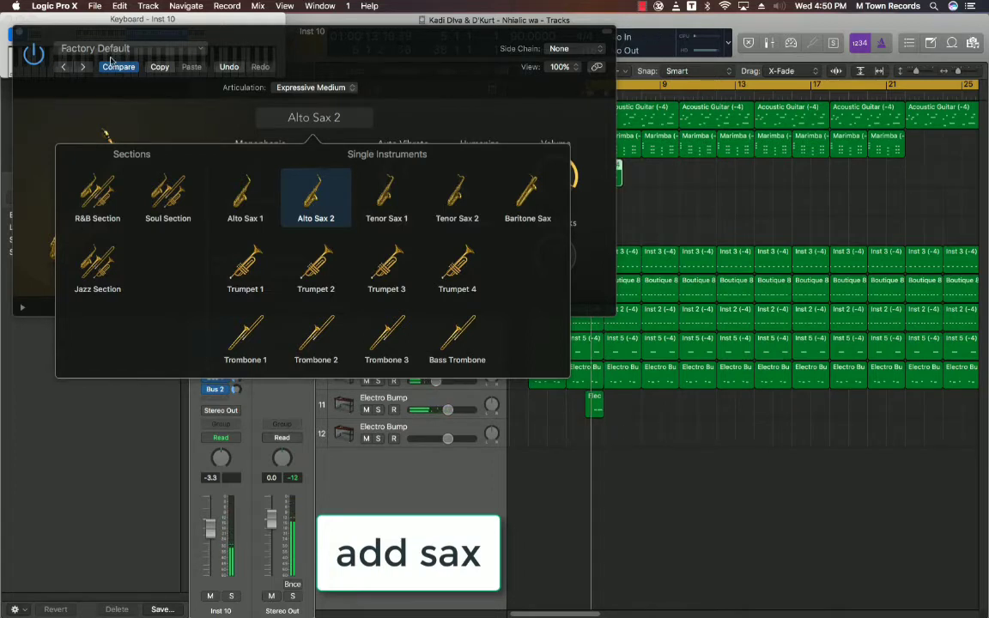
{"action": "left_click", "coordinate": [19, 31]}
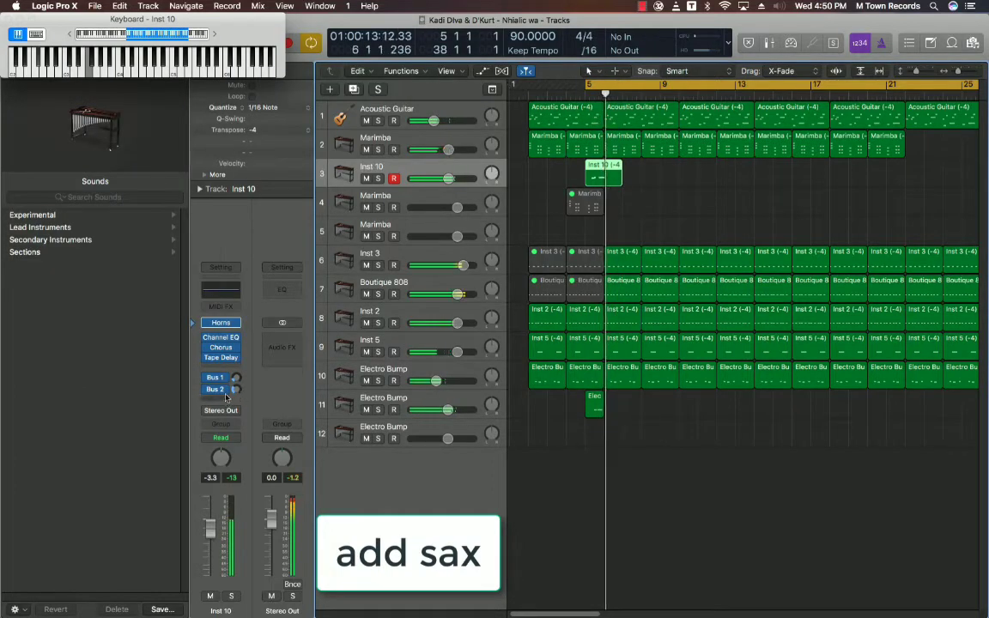
{"action": "key", "text": "Return"}
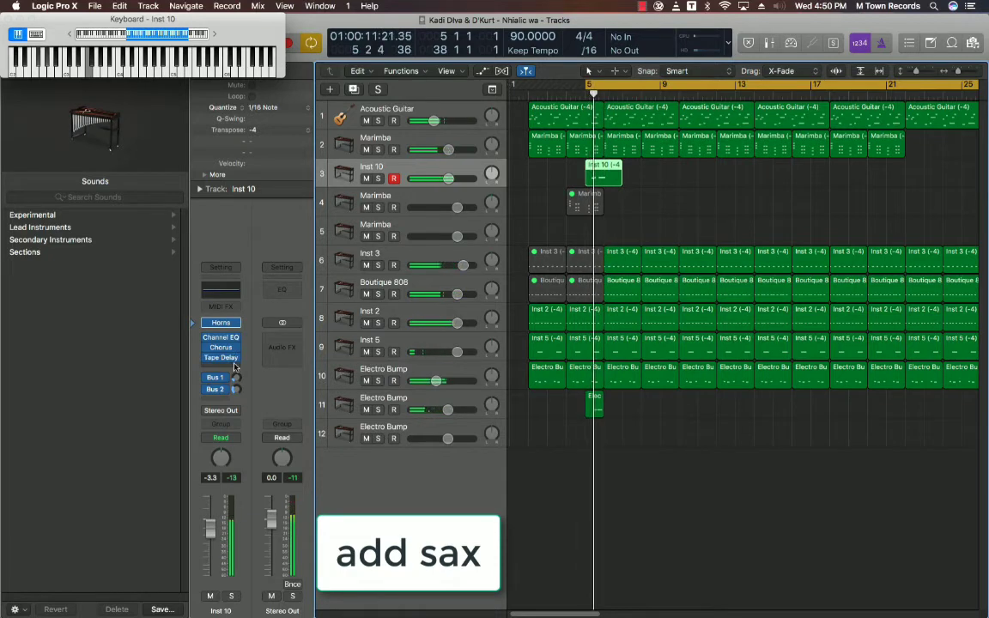
- Add a SilverVerb reverb to the sax track with Dry at 90% and Wet at 13%, and move its window off the tracks
{"action": "left_click", "coordinate": [234, 366]}
{"action": "mouse_move", "coordinate": [218, 530]}
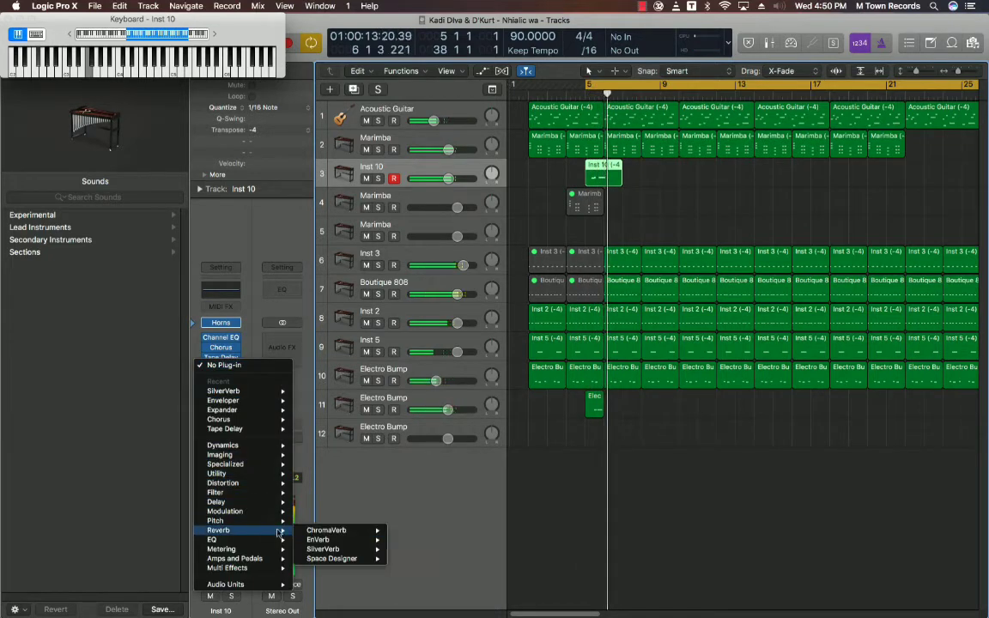
{"action": "mouse_move", "coordinate": [322, 549]}
{"action": "left_click", "coordinate": [414, 549]}
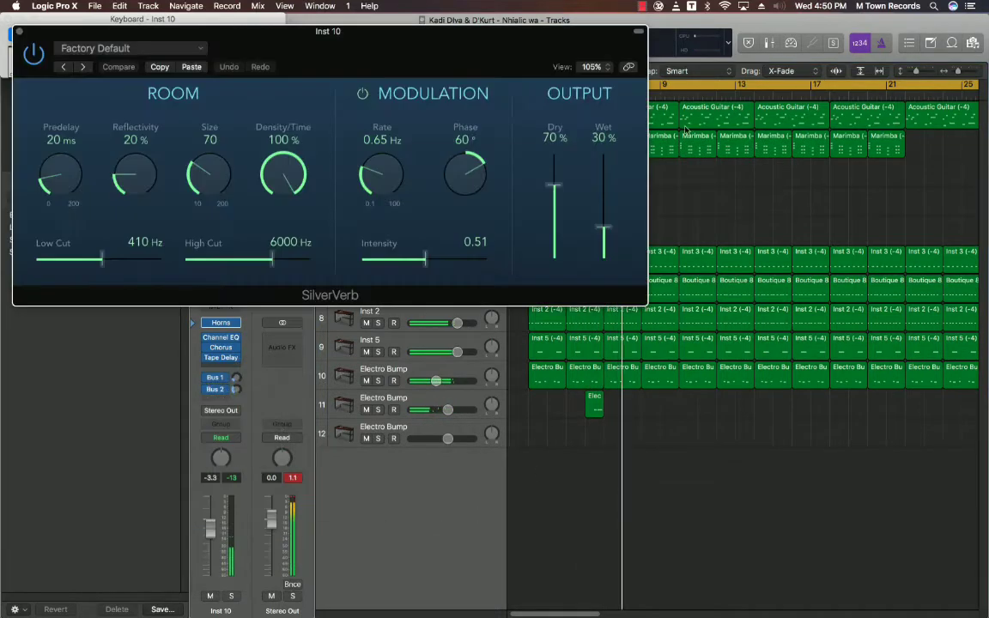
{"action": "left_click_drag", "start_coordinate": [603, 230], "coordinate": [617, 247]}
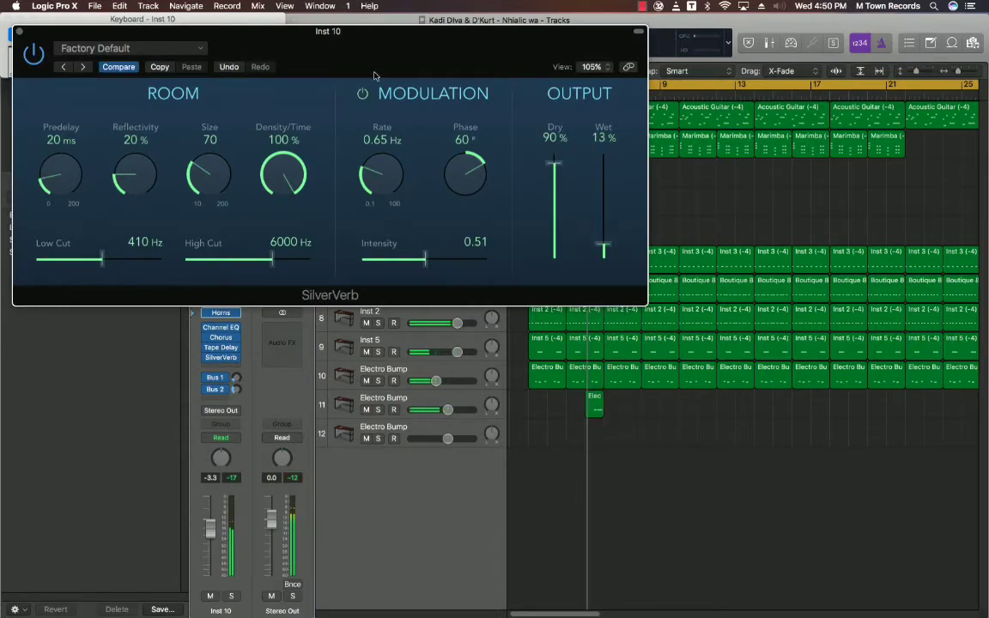
{"action": "left_click_drag", "start_coordinate": [280, 53], "coordinate": [397, 451]}
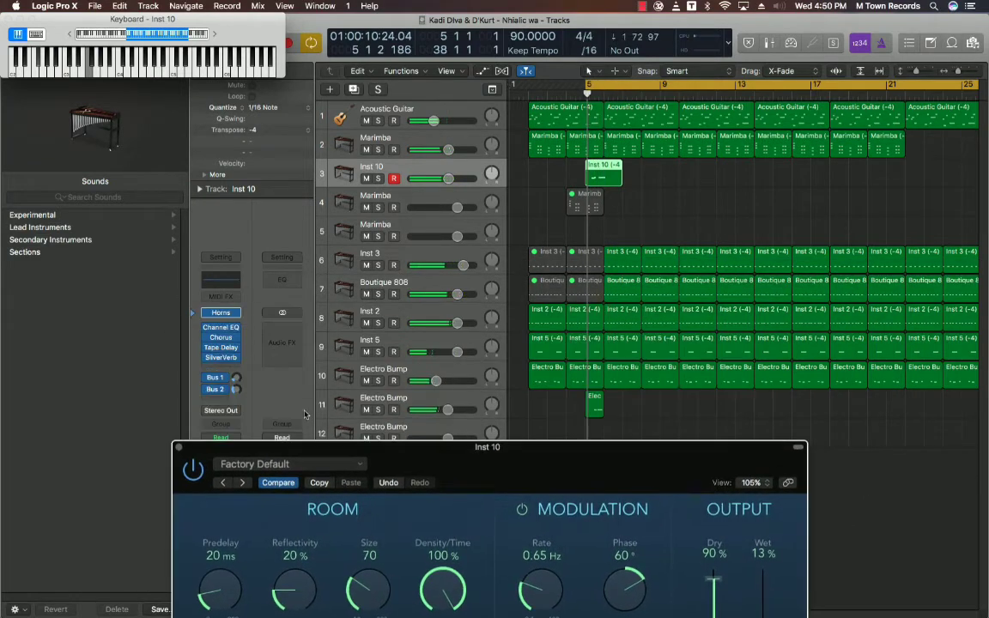
- Turn the Release of the Alto Sax 2 instrument down to its minimum and move its window off the tracks
{"action": "left_click", "coordinate": [221, 358]}
{"action": "left_click", "coordinate": [220, 314]}
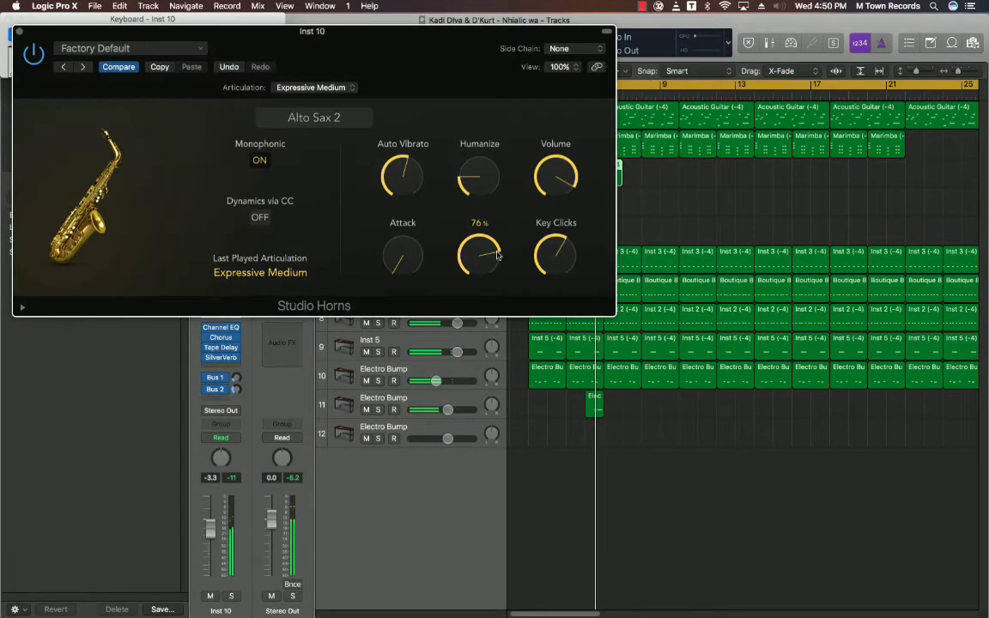
{"action": "mouse_move", "coordinate": [547, 260]}
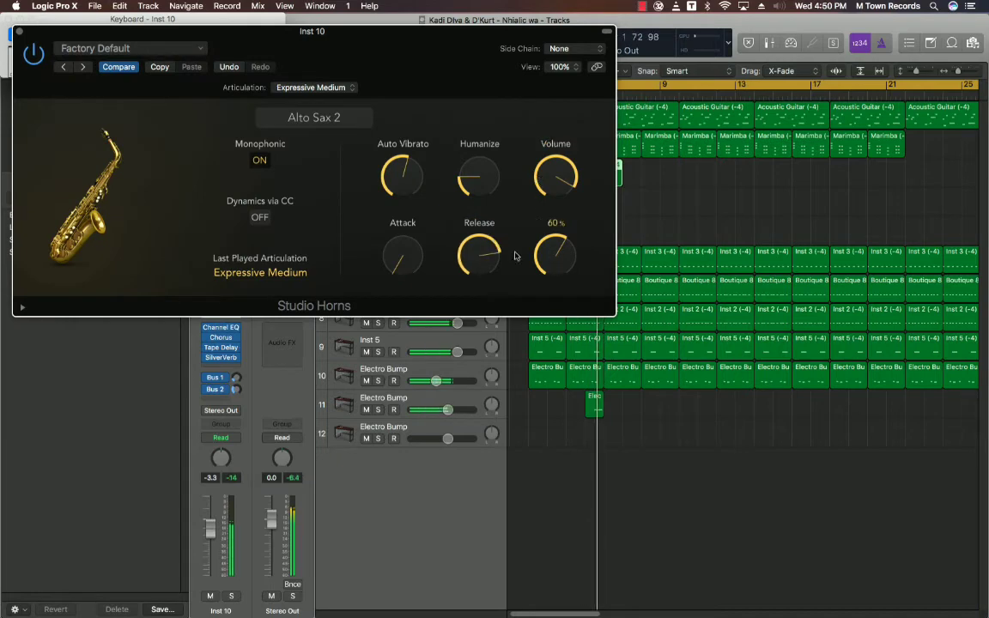
{"action": "left_click_drag", "start_coordinate": [489, 256], "coordinate": [554, 402]}
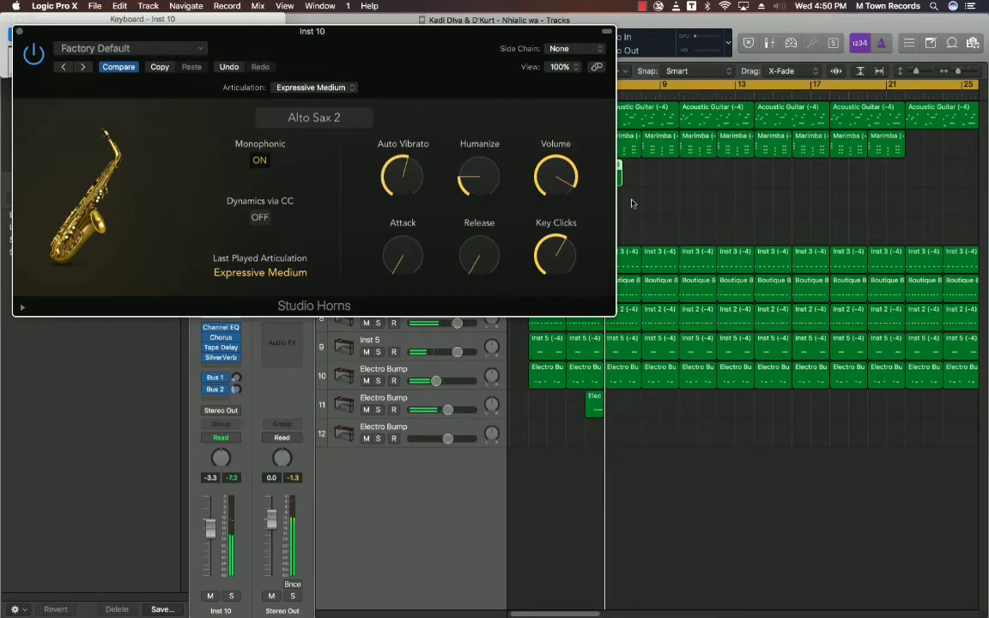
{"action": "left_click_drag", "start_coordinate": [363, 56], "coordinate": [398, 410]}
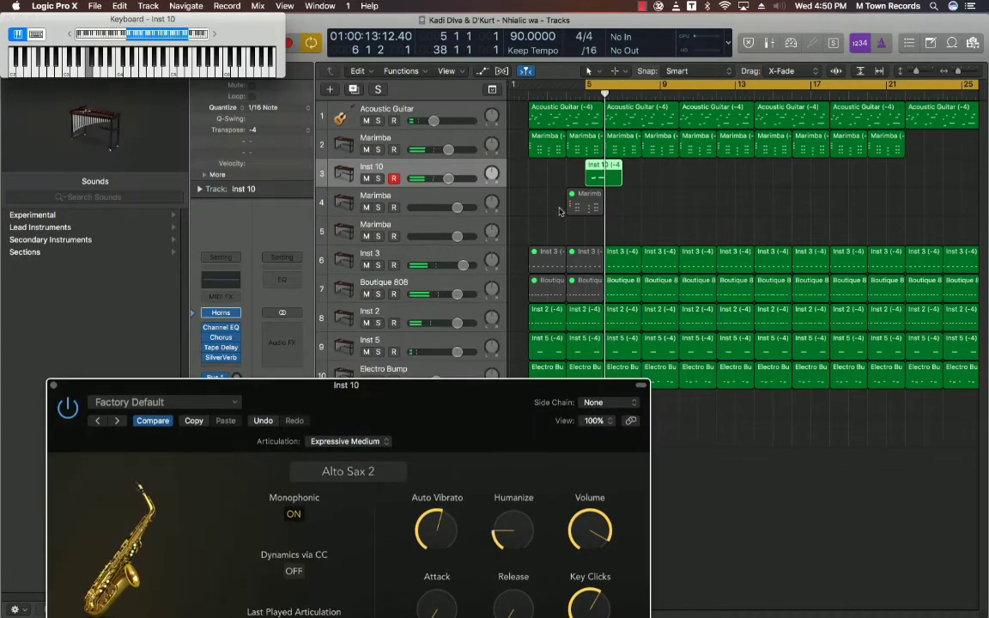
- Open the sax region in the Piano Roll and show its automation area to look through the available parameters
{"action": "double_click", "coordinate": [606, 174]}
{"action": "left_click_drag", "start_coordinate": [549, 390], "coordinate": [487, 24]}
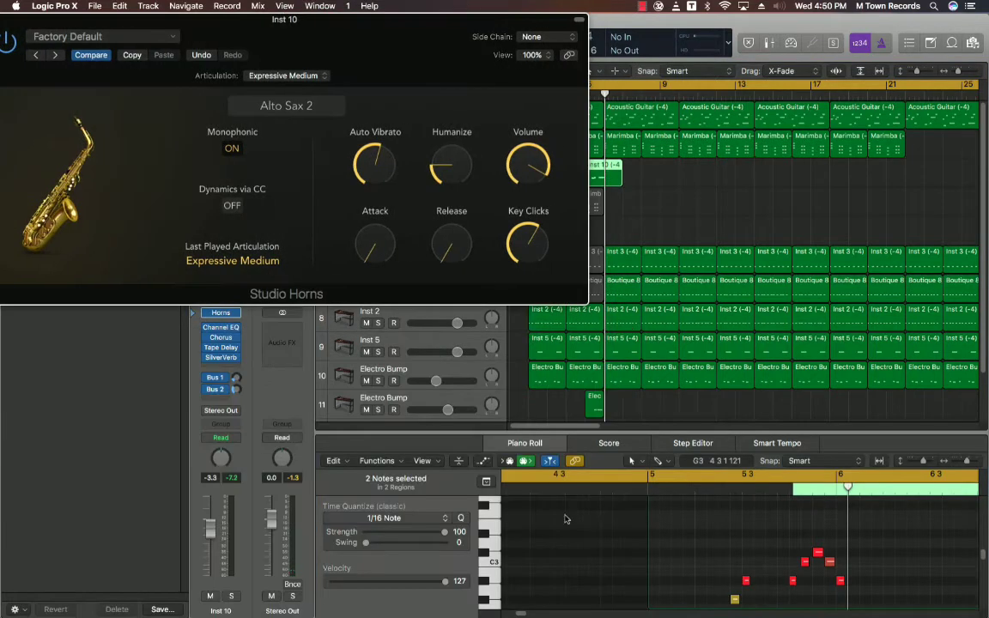
{"action": "left_click", "coordinate": [484, 463]}
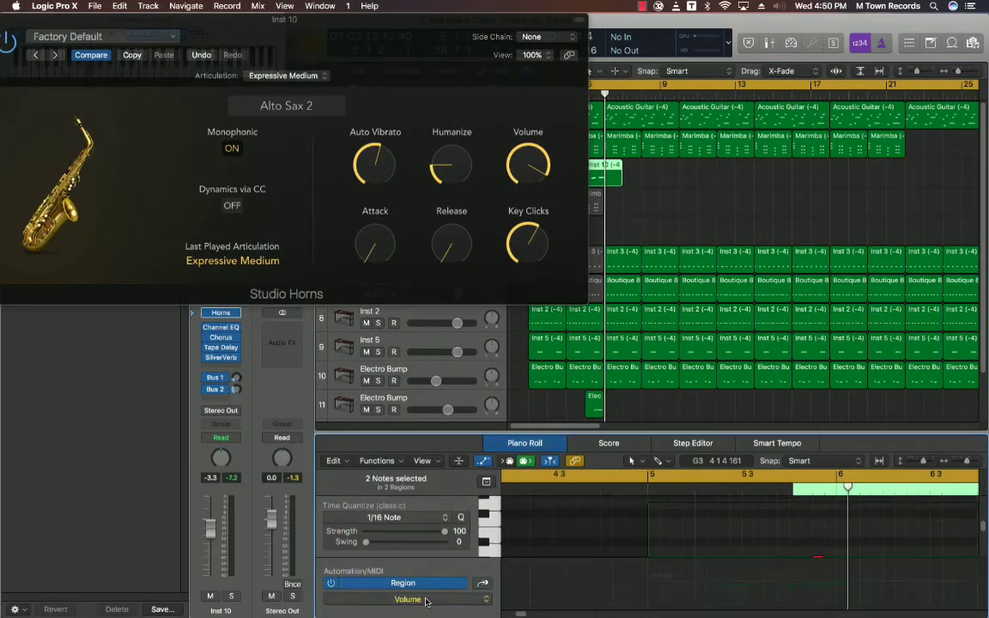
{"action": "left_click", "coordinate": [426, 600]}
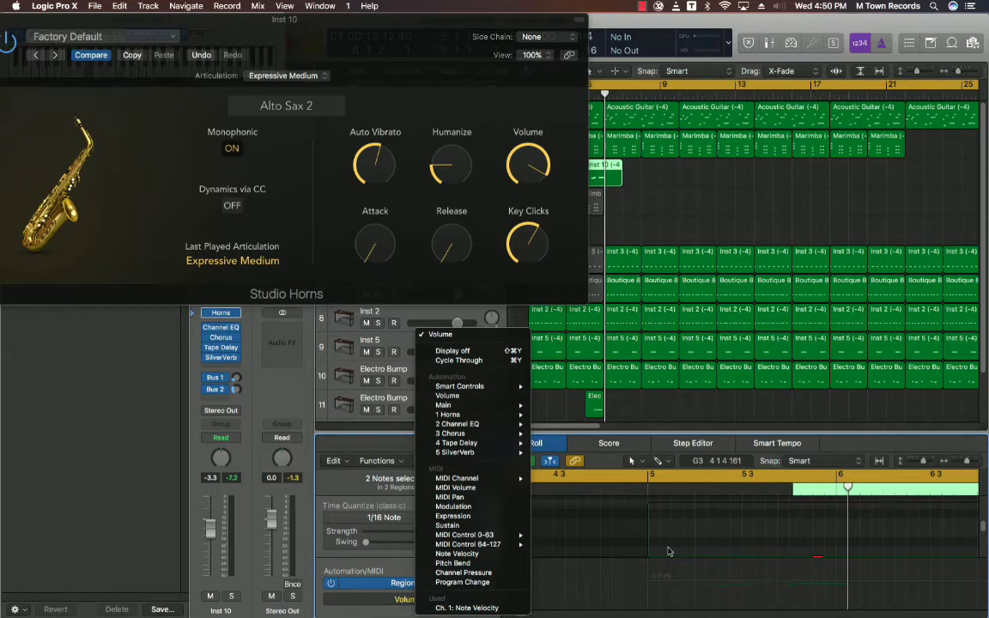
{"action": "left_click", "coordinate": [663, 431]}
{"action": "key", "text": "space"}
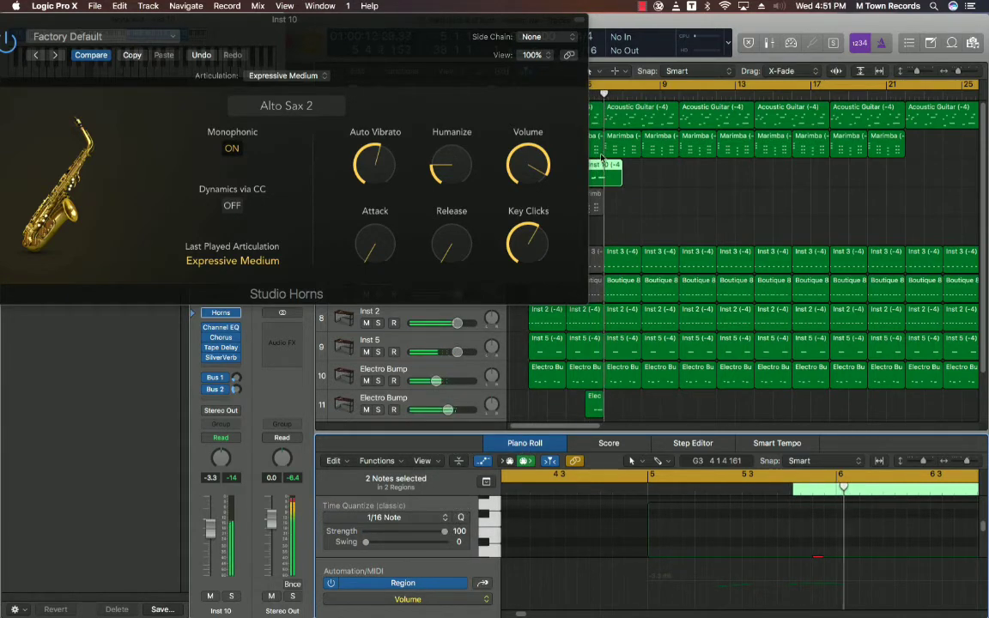
- Close the Studio Horns window and extend the start of the cycle range back to bar 2
{"action": "left_click_drag", "start_coordinate": [42, 24], "coordinate": [349, 84]}
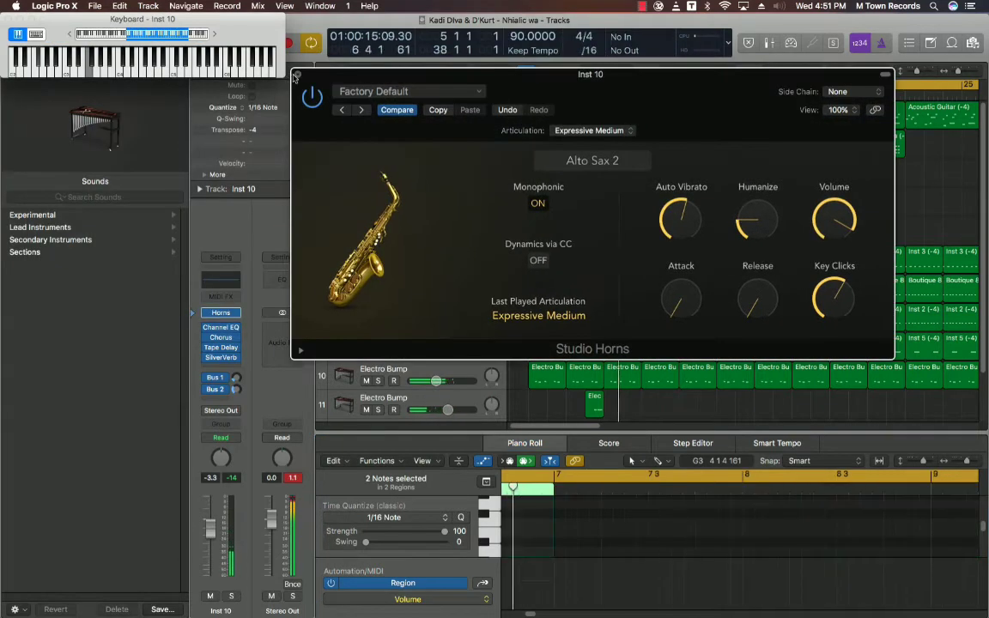
{"action": "left_click", "coordinate": [300, 79]}
{"action": "key", "text": "Return"}
{"action": "left_click", "coordinate": [694, 185]}
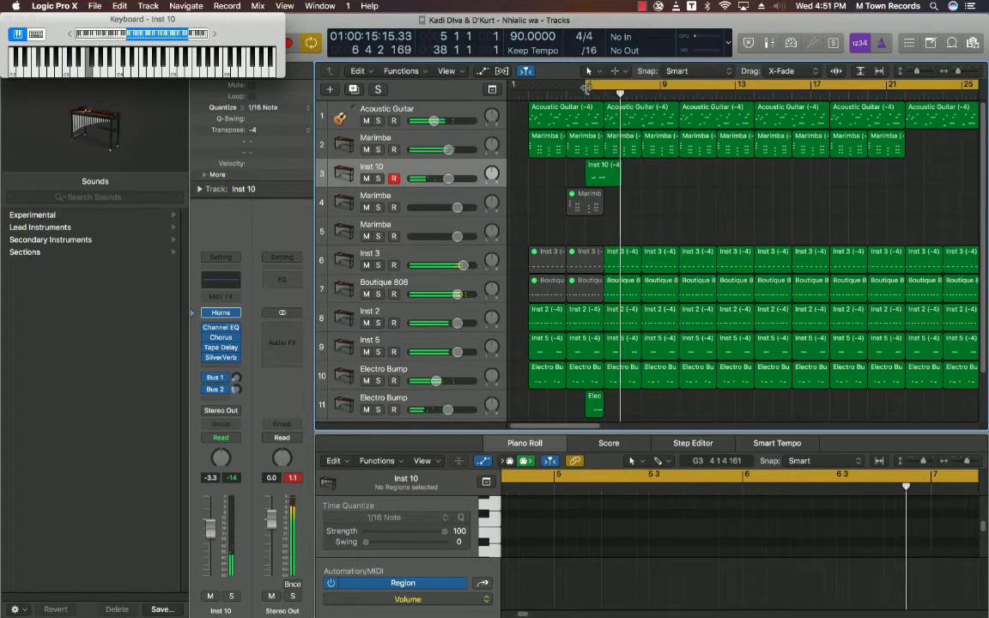
{"action": "left_click_drag", "start_coordinate": [589, 85], "coordinate": [530, 91]}
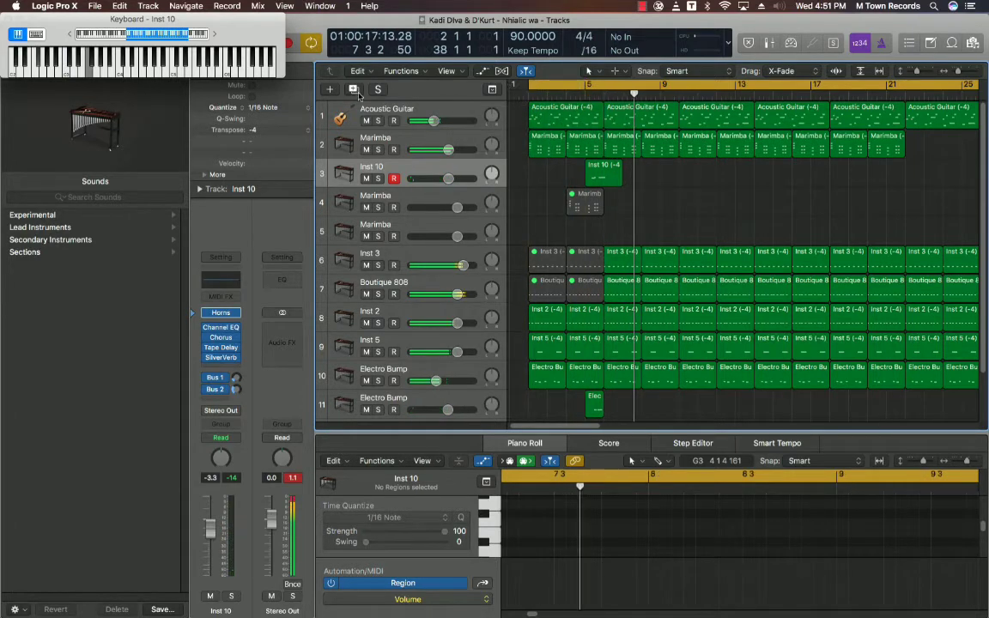
- Duplicate the sax track without its region and search the sound library for "stri"
{"action": "key", "text": "super+d"}
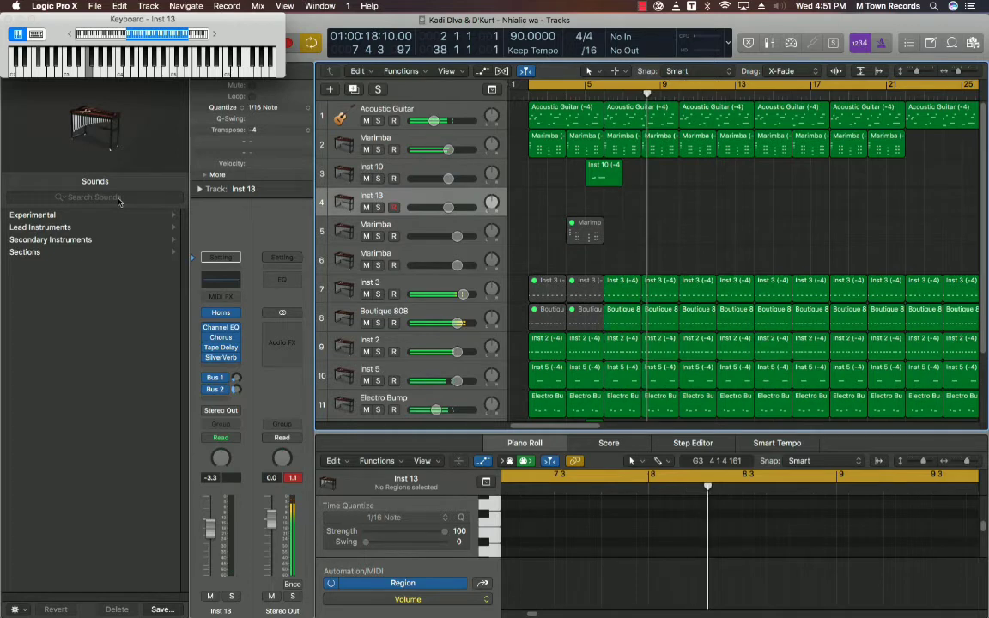
{"action": "left_click", "coordinate": [119, 198]}
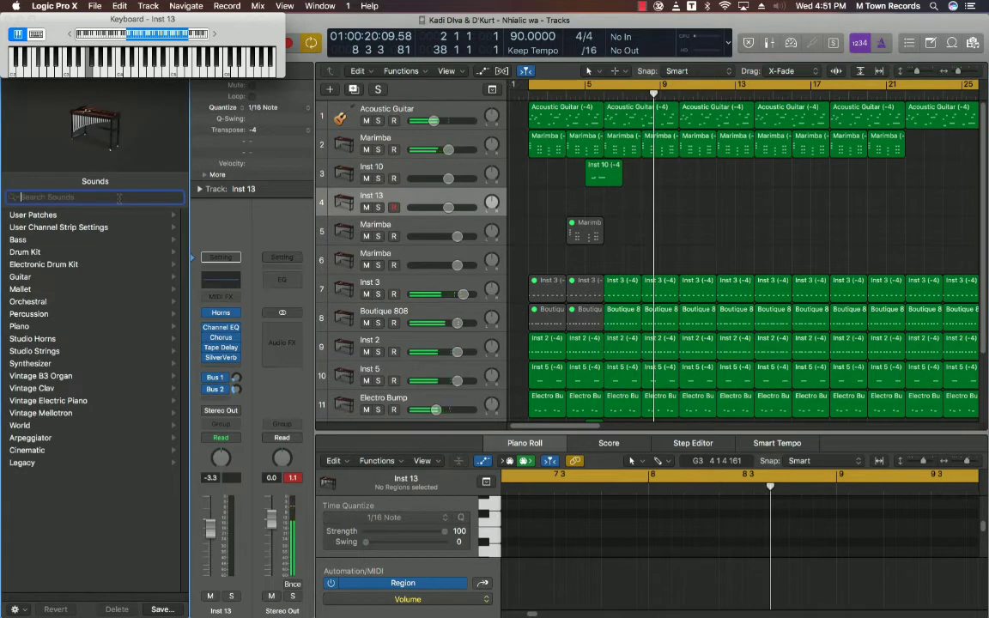
{"action": "type", "text": "stri"}
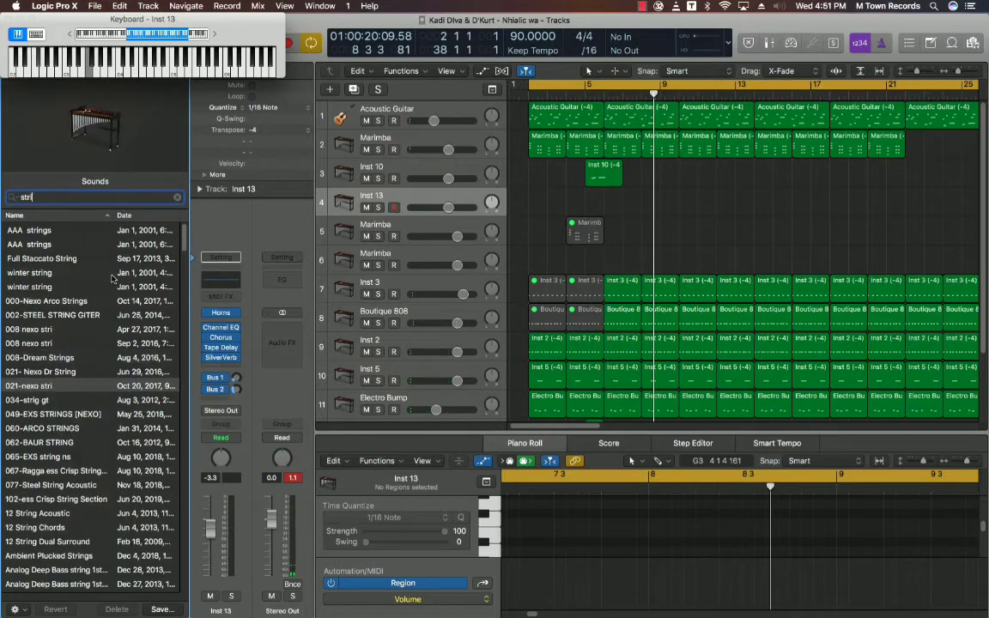
- Browse the string sounds and load the "stri" patch on the new track 4
{"action": "scroll", "coordinate": [95, 292], "scroll_direction": "down", "scroll_amount": 10}
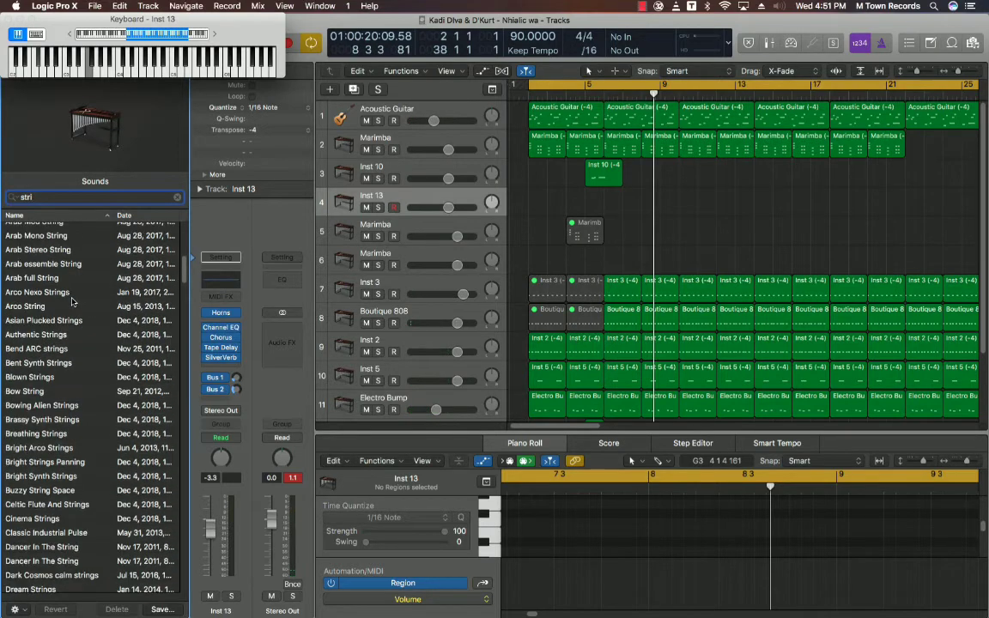
{"action": "scroll", "coordinate": [73, 300], "scroll_direction": "down", "scroll_amount": 20}
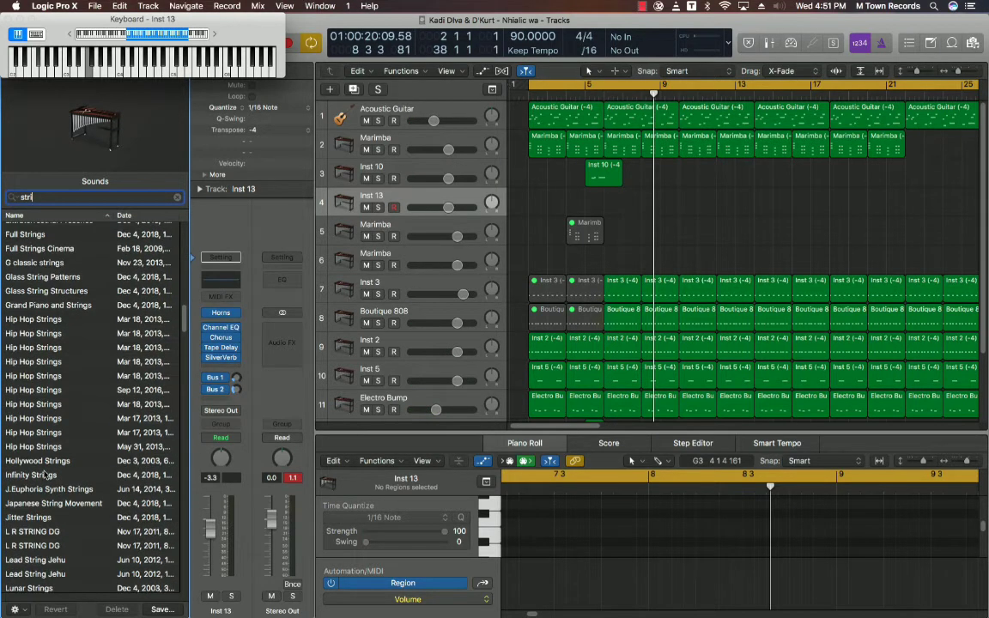
{"action": "scroll", "coordinate": [45, 473], "scroll_direction": "down", "scroll_amount": 20}
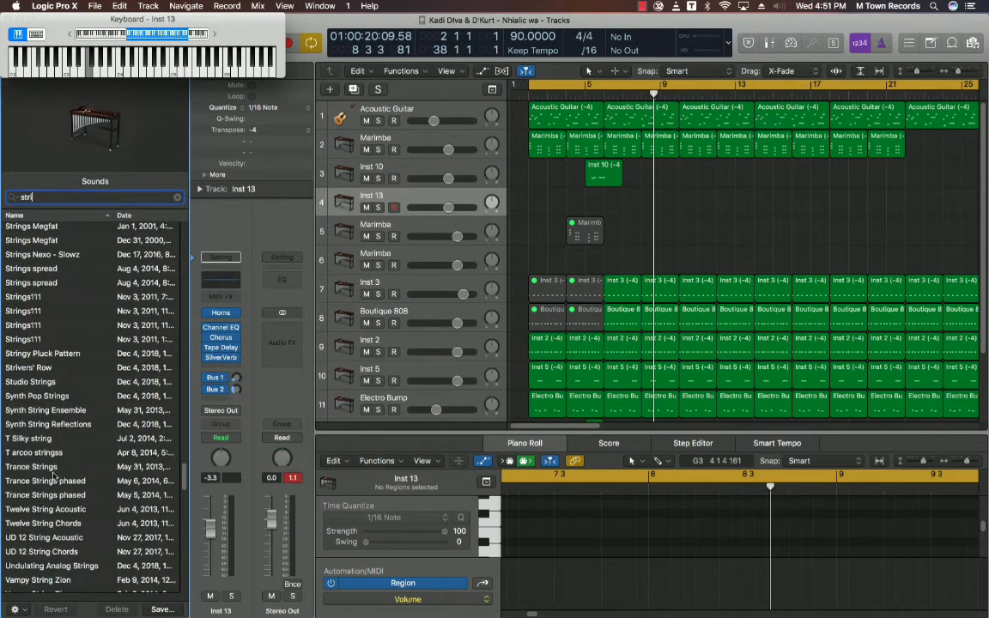
{"action": "scroll", "coordinate": [51, 468], "scroll_direction": "down", "scroll_amount": 15}
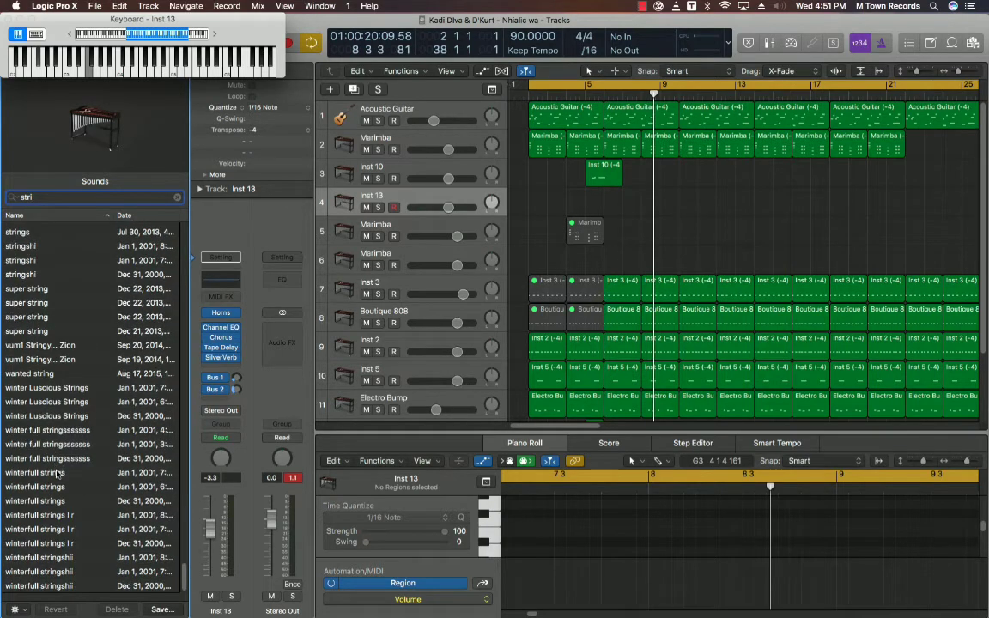
{"action": "scroll", "coordinate": [58, 473], "scroll_direction": "up", "scroll_amount": 20}
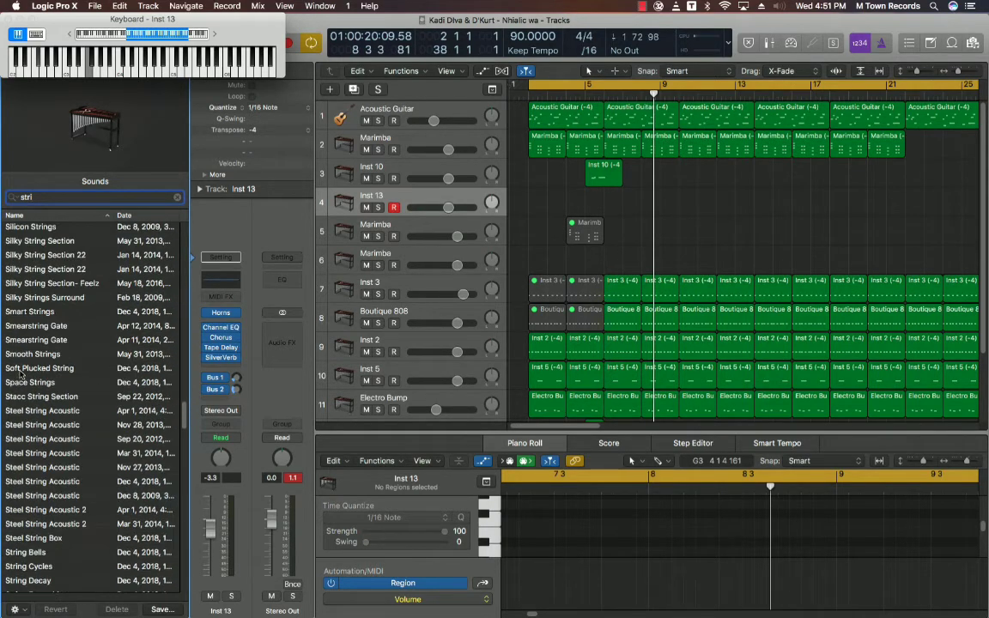
{"action": "scroll", "coordinate": [21, 372], "scroll_direction": "up", "scroll_amount": 20}
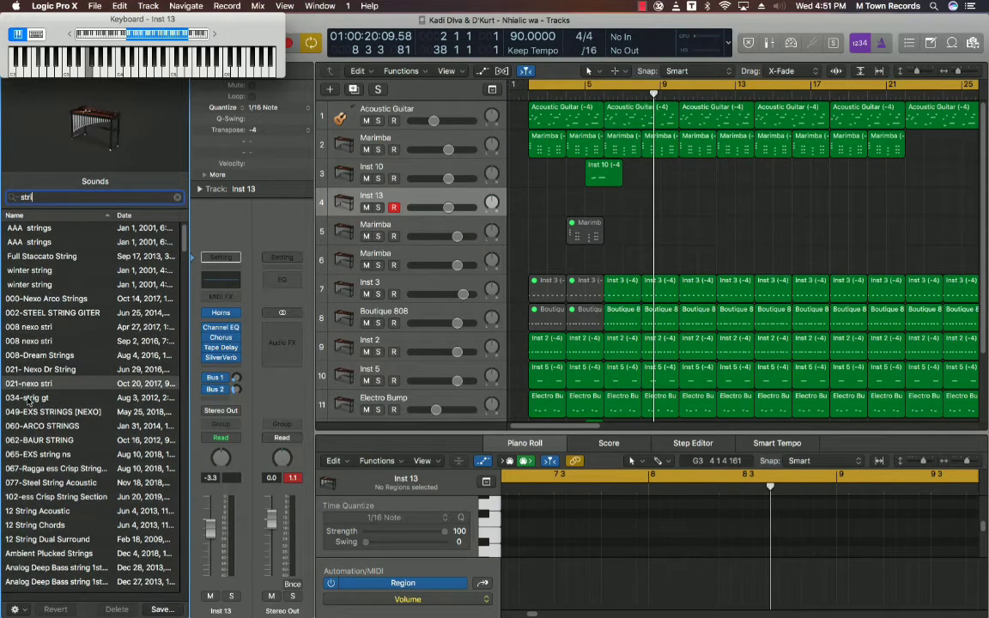
{"action": "scroll", "coordinate": [49, 498], "scroll_direction": "down", "scroll_amount": 15}
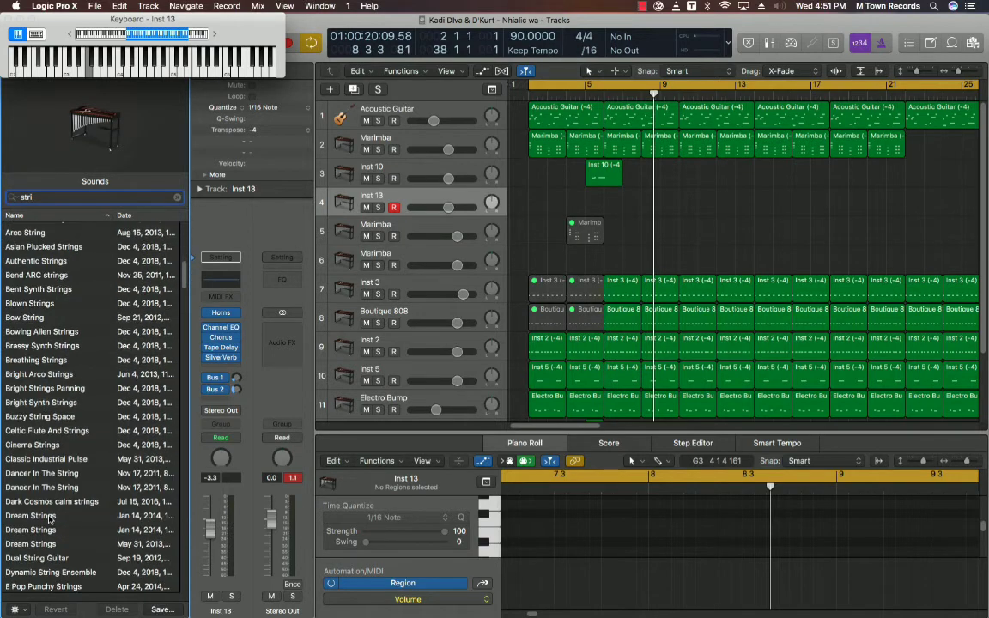
{"action": "scroll", "coordinate": [44, 519], "scroll_direction": "down", "scroll_amount": 10}
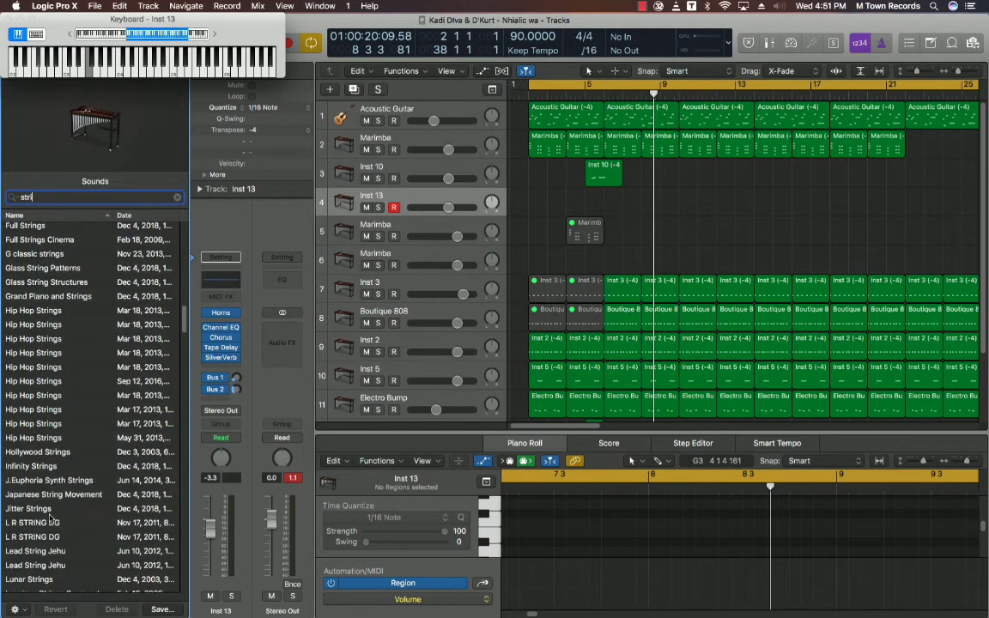
{"action": "scroll", "coordinate": [50, 519], "scroll_direction": "down", "scroll_amount": 20}
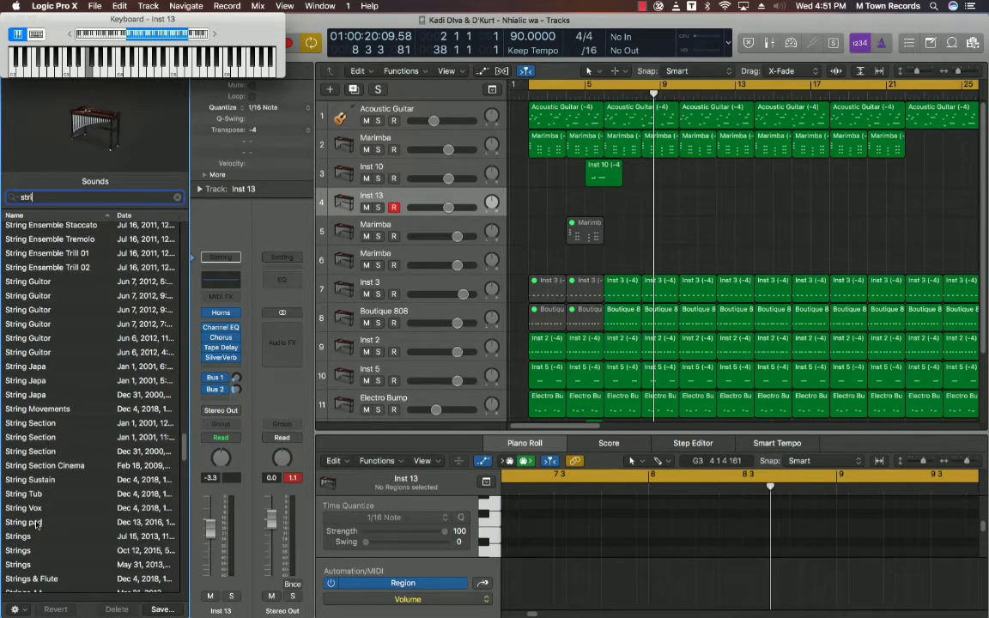
{"action": "scroll", "coordinate": [37, 525], "scroll_direction": "down", "scroll_amount": 20}
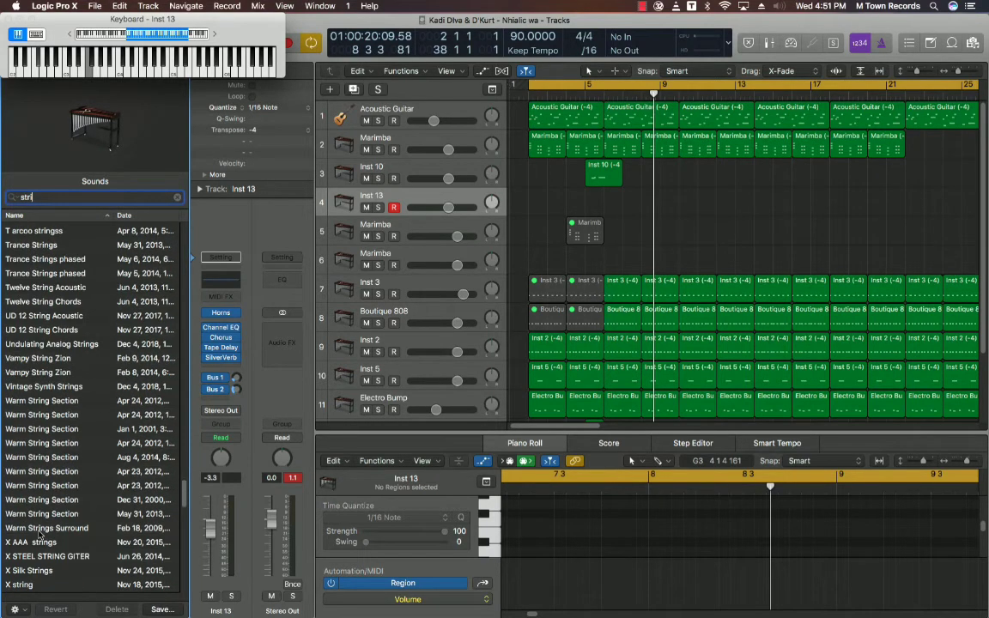
{"action": "scroll", "coordinate": [39, 534], "scroll_direction": "down", "scroll_amount": 3}
{"action": "scroll", "coordinate": [39, 531], "scroll_direction": "down", "scroll_amount": 15}
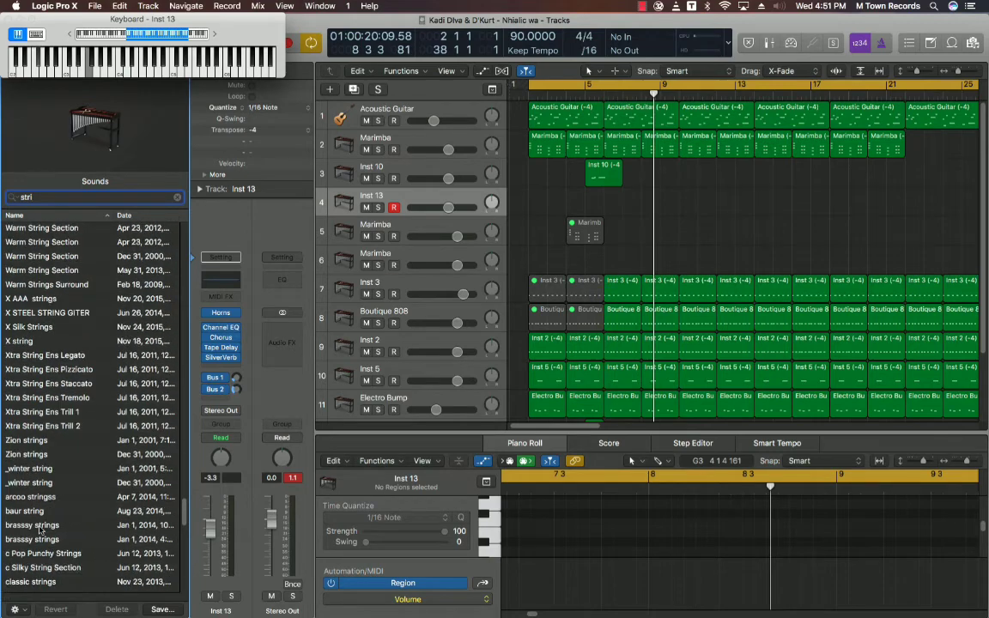
{"action": "scroll", "coordinate": [38, 534], "scroll_direction": "down", "scroll_amount": 5}
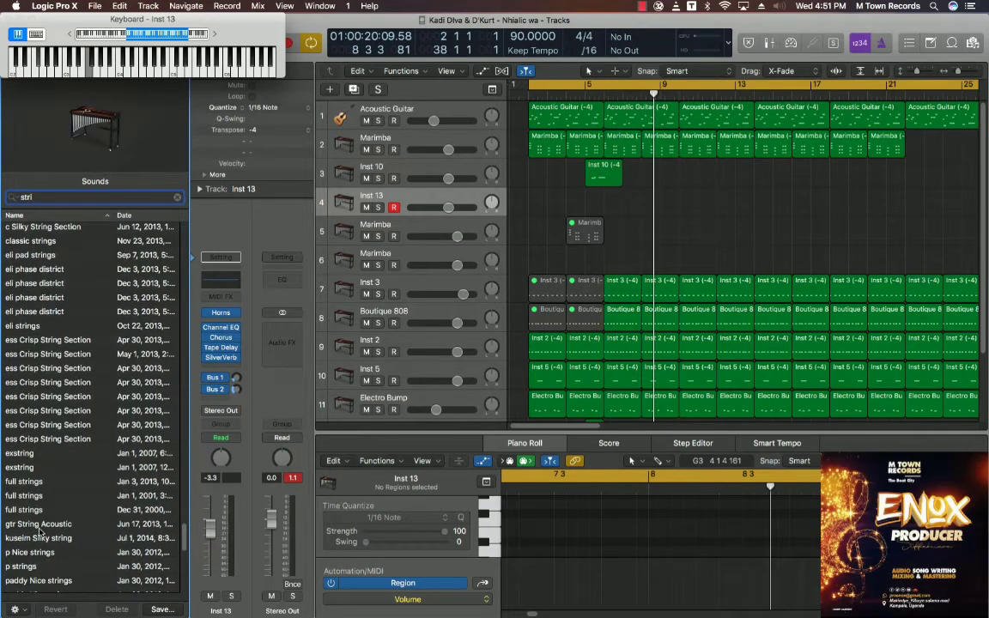
{"action": "scroll", "coordinate": [39, 516], "scroll_direction": "down", "scroll_amount": 4}
{"action": "left_click", "coordinate": [24, 565]}
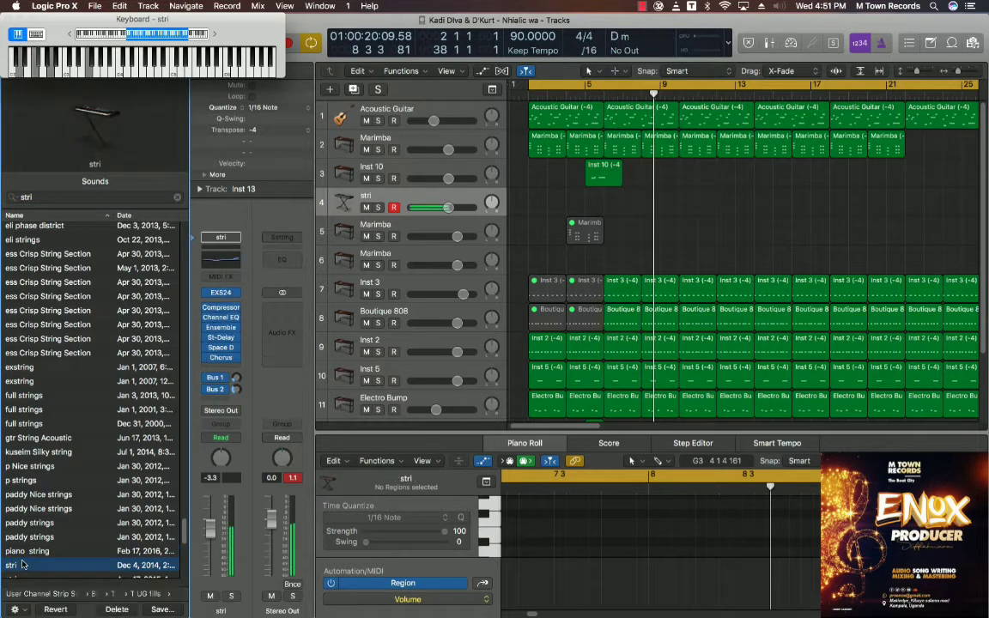
- Capture a performed four-bar string part from bar 2 on the stri track and duplicate that track
{"action": "key", "text": "space"}
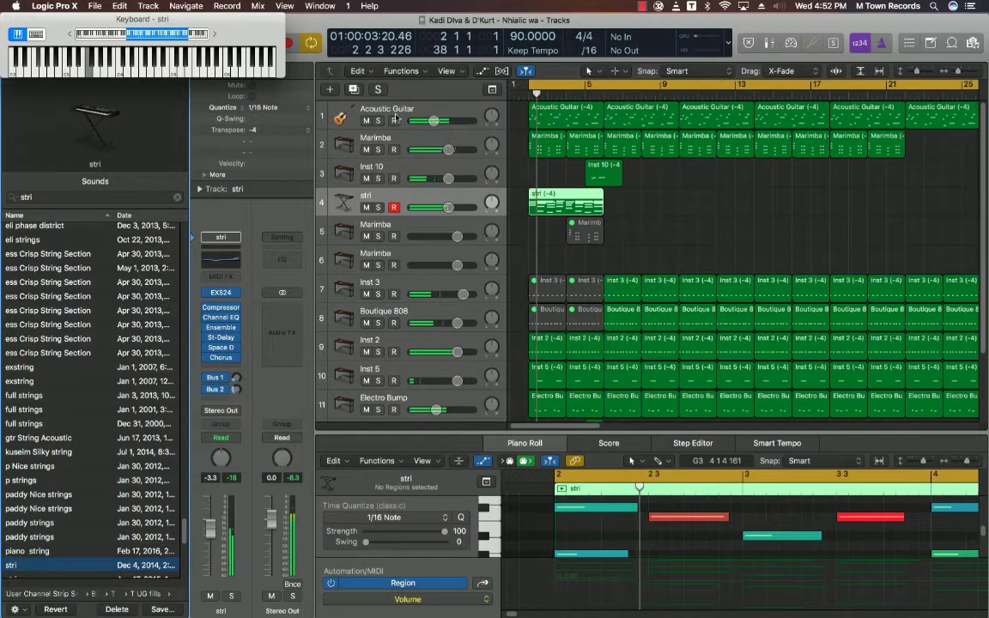
{"action": "left_click", "coordinate": [353, 89]}
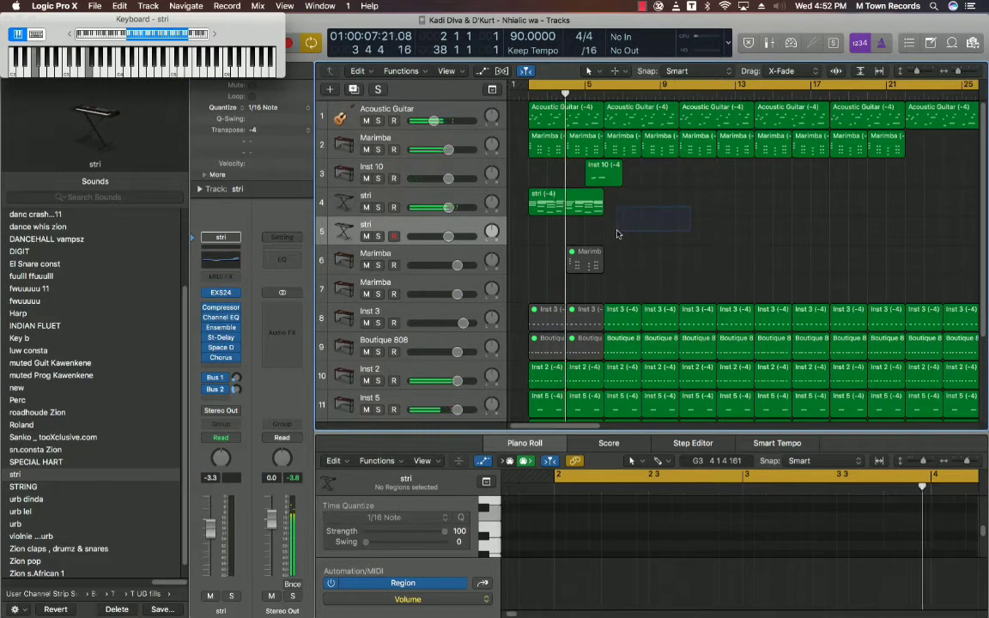
- Copy the string region to bar 6 on the duplicate stri track, set at -9.0 dB, and repeat it six times
{"action": "left_click", "coordinate": [564, 205]}
{"action": "left_click_drag", "start_coordinate": [564, 206], "coordinate": [640, 234]}
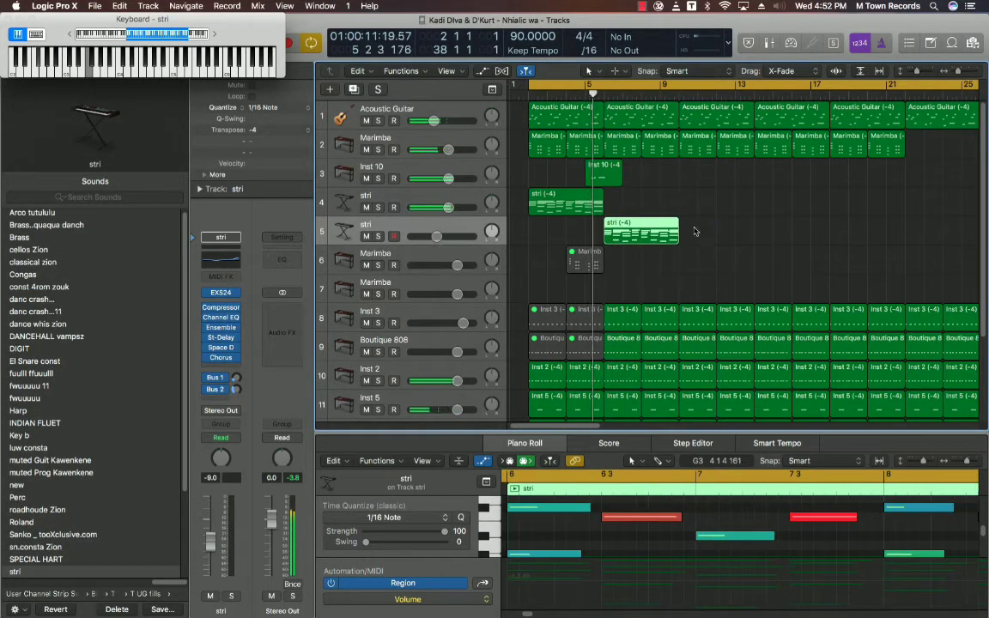
{"action": "key", "text": "super+r"}
{"action": "type", "text": "6"}
{"action": "key", "text": "Return"}
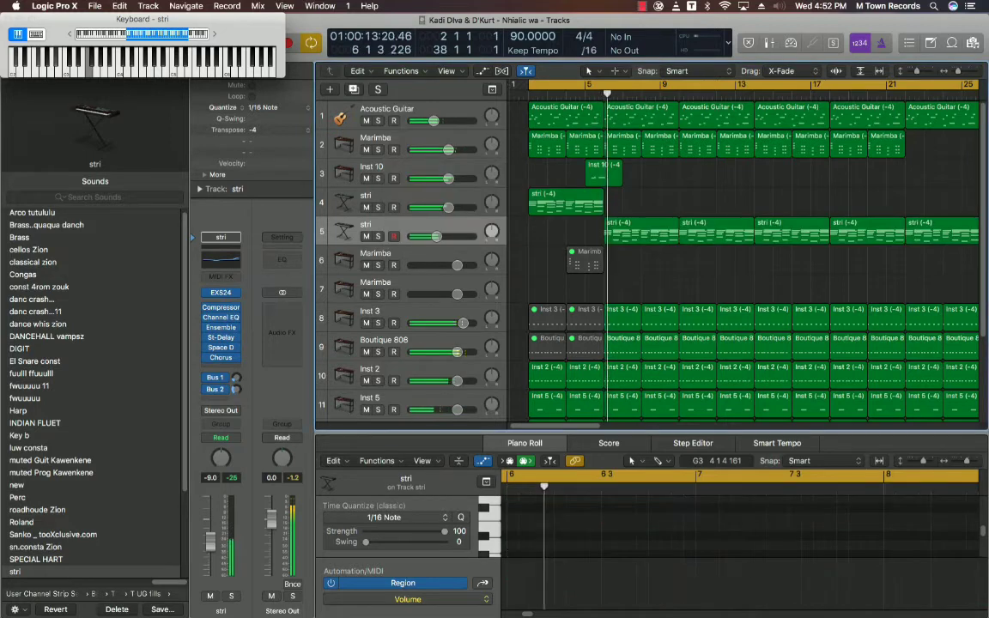
- Copy eight Marimba regions on track 2 to bar 22 and delete the last two, which run past bar 34
{"action": "key", "text": "super+Left"}
{"action": "key", "text": "super+Up"}
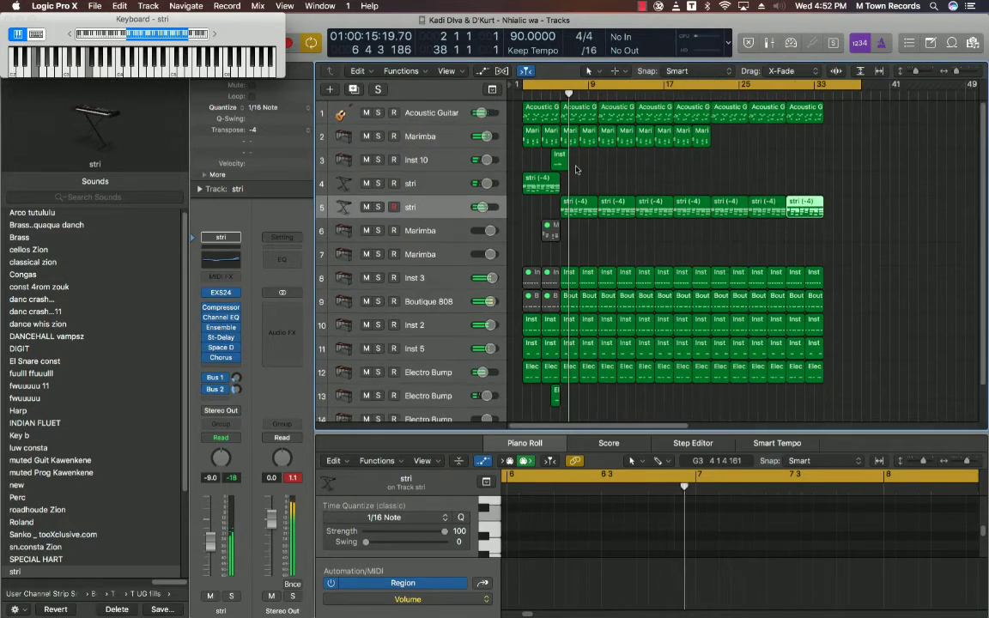
{"action": "left_click", "coordinate": [463, 200]}
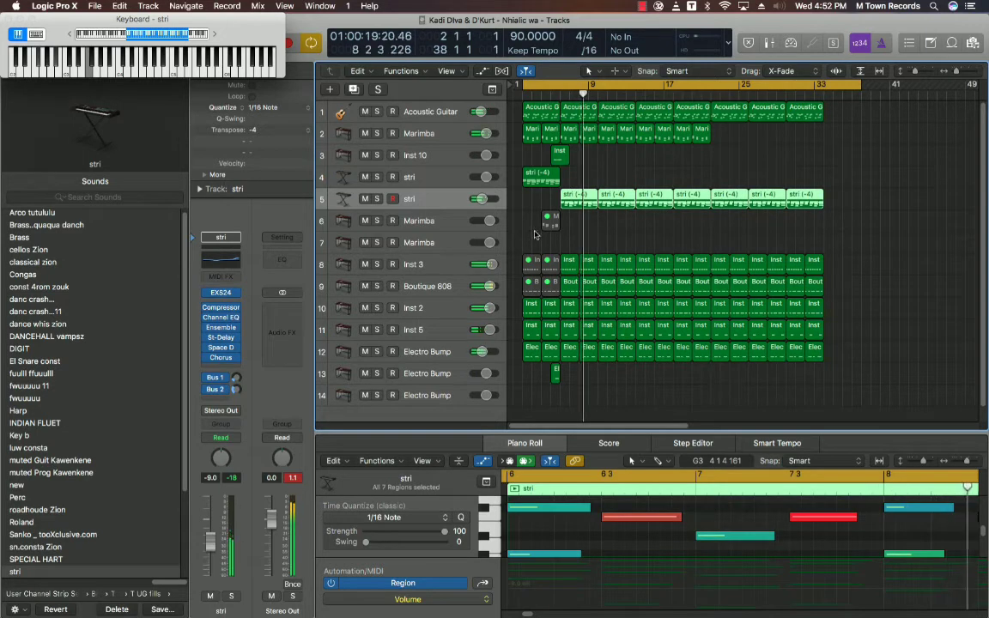
{"action": "mouse_move", "coordinate": [737, 131]}
{"action": "left_mouse_down"}
{"action": "mouse_move", "coordinate": [580, 141]}
{"action": "mouse_move", "coordinate": [648, 120]}
{"action": "mouse_move", "coordinate": [726, 135]}
{"action": "left_mouse_up"}
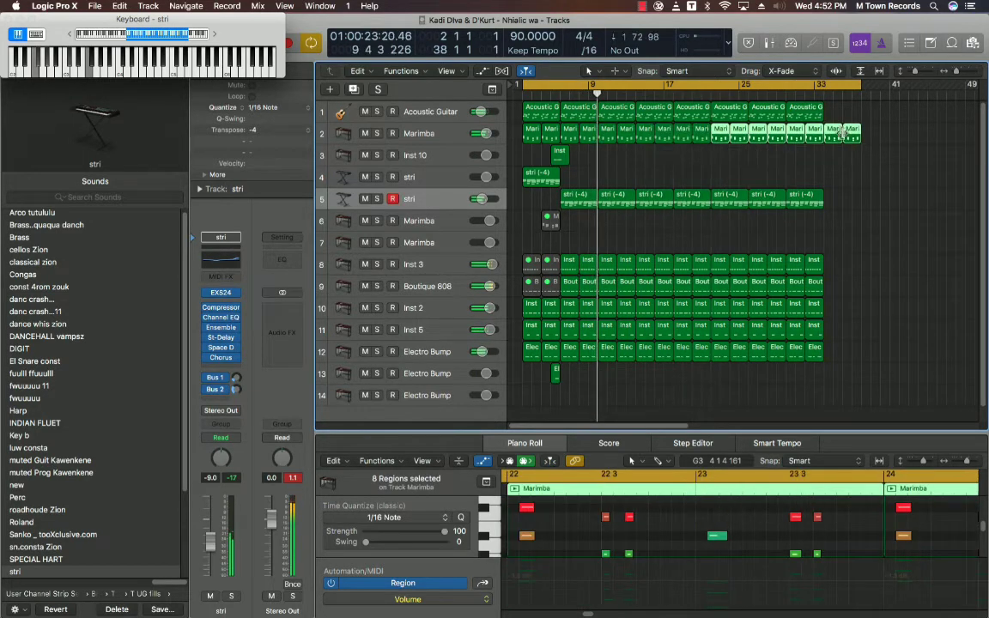
{"action": "left_click_drag", "start_coordinate": [831, 118], "coordinate": [864, 150]}
{"action": "key", "text": "Delete"}
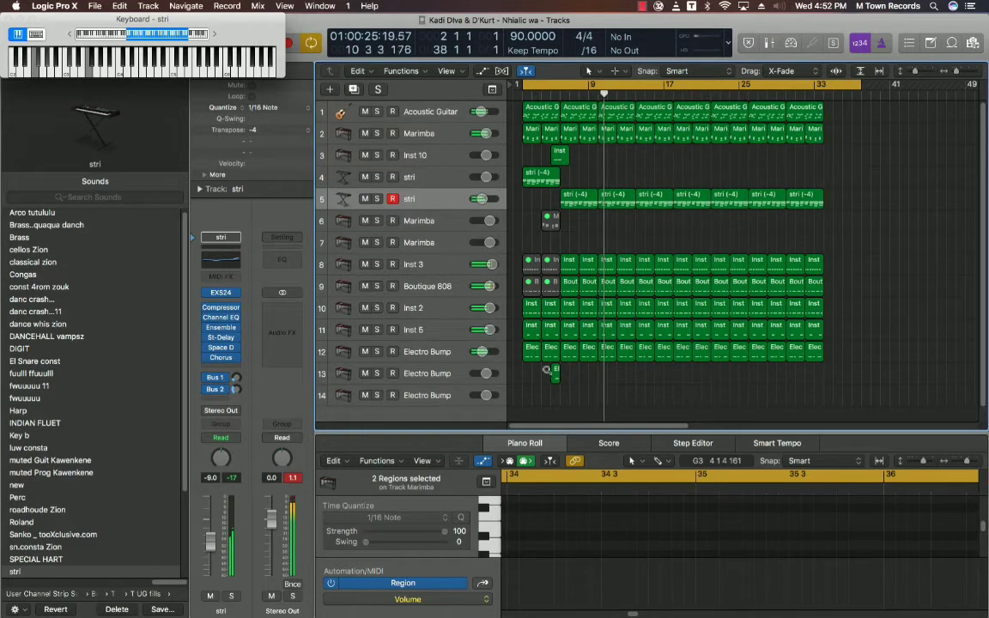
- Copy the one-bar Electro Bump roll region on track 13 from bar 5 to bar 13
{"action": "left_click_drag", "start_coordinate": [553, 378], "coordinate": [624, 379]}
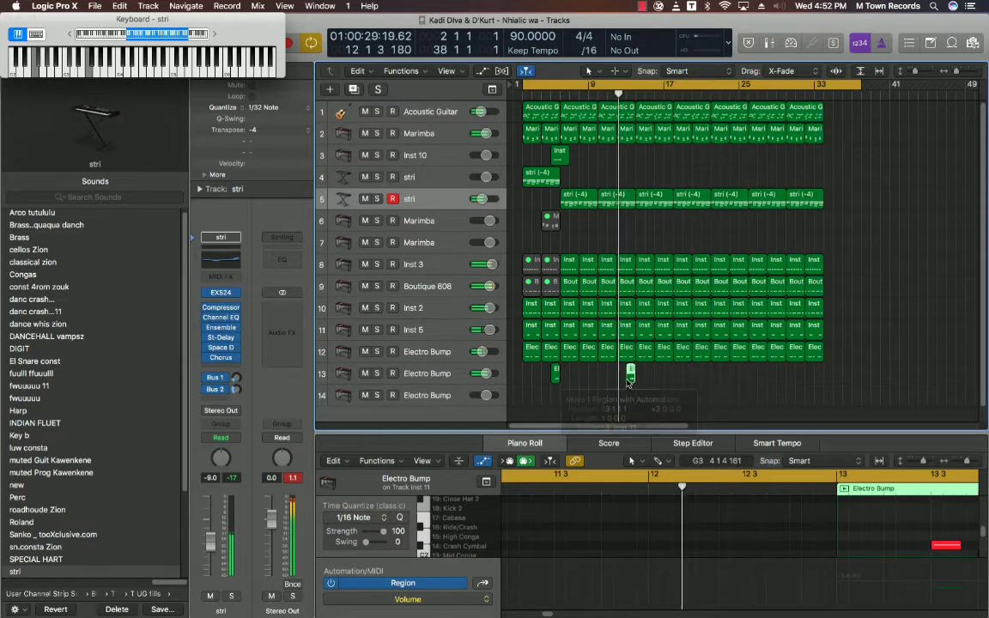
{"action": "left_click", "coordinate": [624, 379]}
{"action": "left_click", "coordinate": [630, 375]}
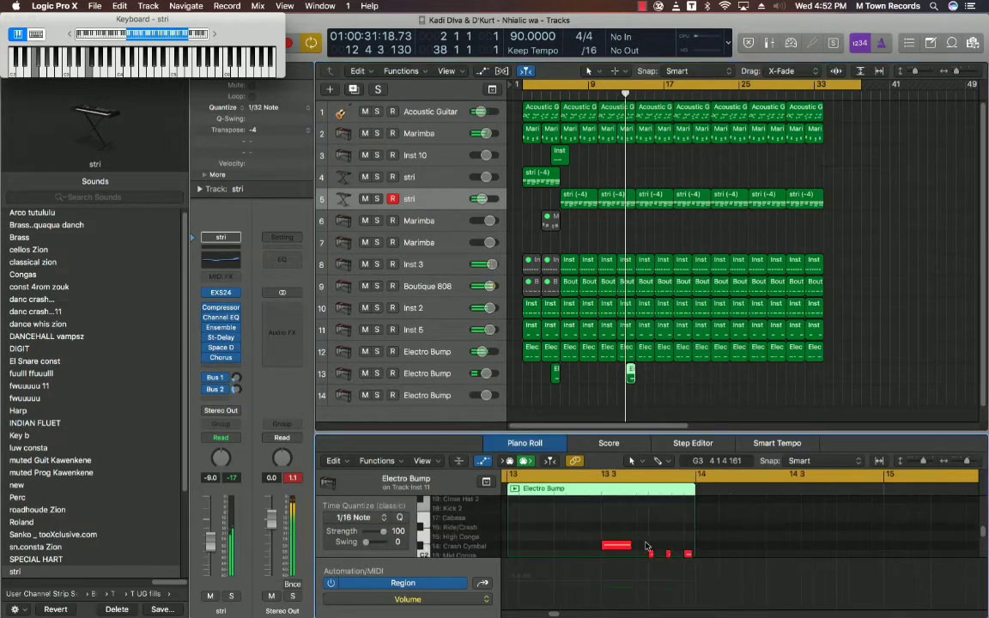
- Try to move the Crash Cymbal note in the copied roll region to the start of bar 14
{"action": "left_click_drag", "start_coordinate": [619, 546], "coordinate": [712, 547]}
{"action": "scroll", "coordinate": [691, 528], "scroll_direction": "down", "scroll_amount": 4}
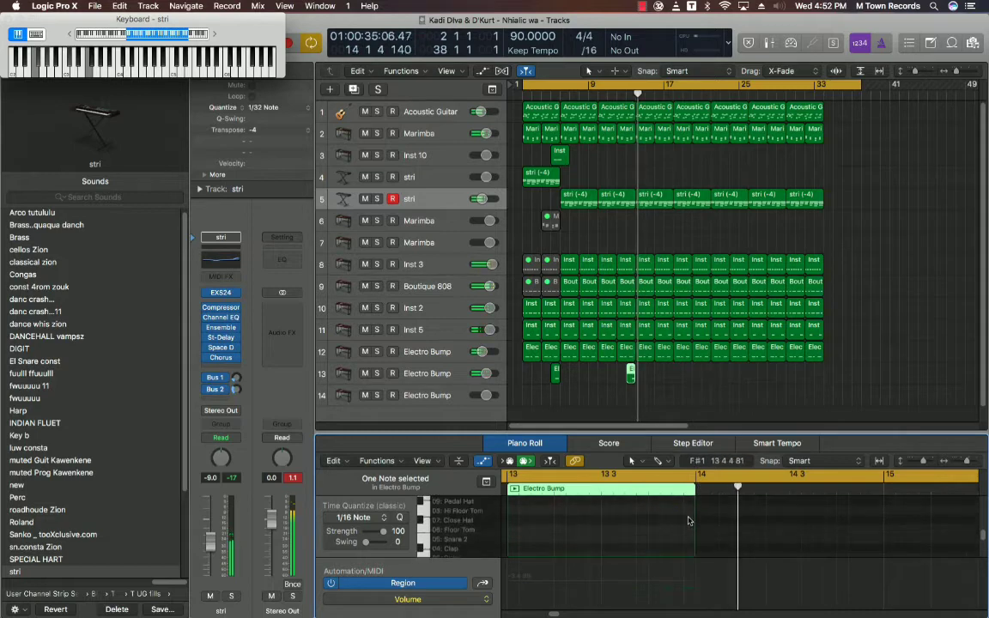
{"action": "key", "text": "Return"}
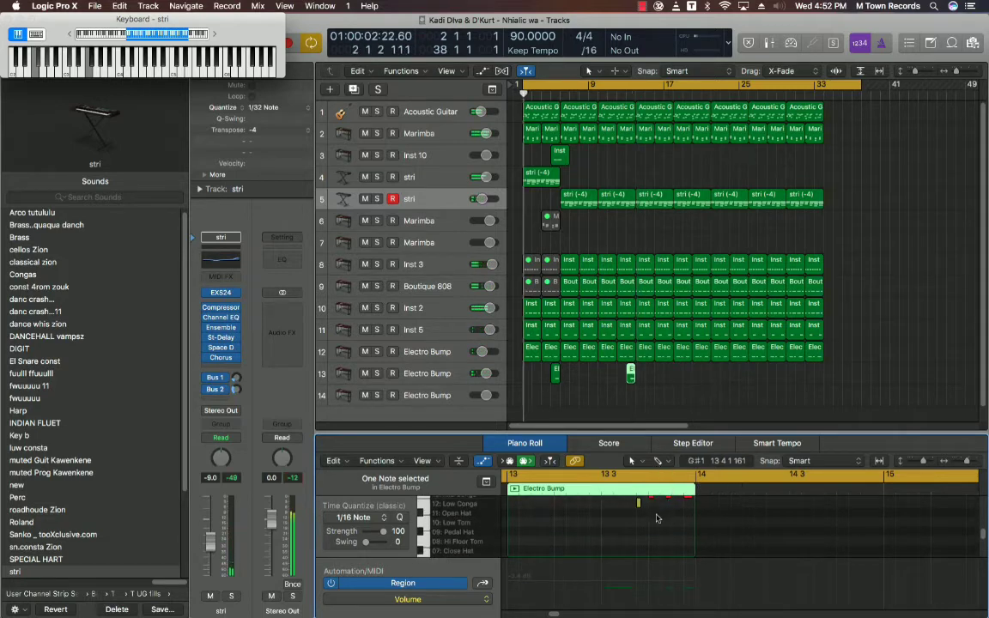
{"action": "scroll", "coordinate": [627, 515], "scroll_direction": "up", "scroll_amount": 1}
{"action": "scroll", "coordinate": [627, 515], "scroll_direction": "up", "scroll_amount": 3}
{"action": "left_click_drag", "start_coordinate": [628, 511], "coordinate": [711, 514]}
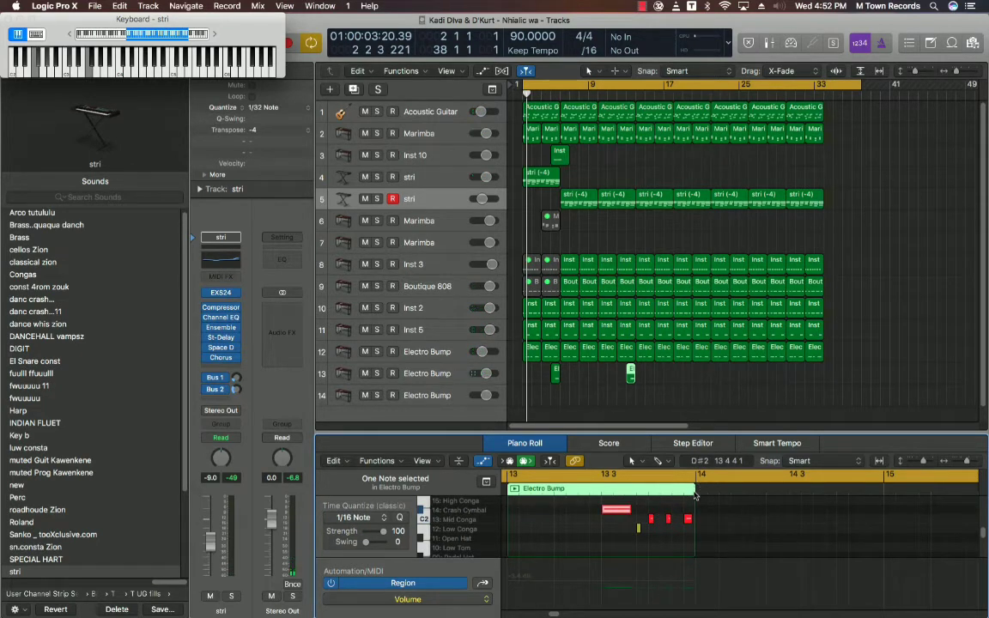
- Lengthen the copied roll region to end at bar 15 and move its Crash Cymbal note to the start of bar 14
{"action": "left_click_drag", "start_coordinate": [637, 383], "coordinate": [672, 383]}
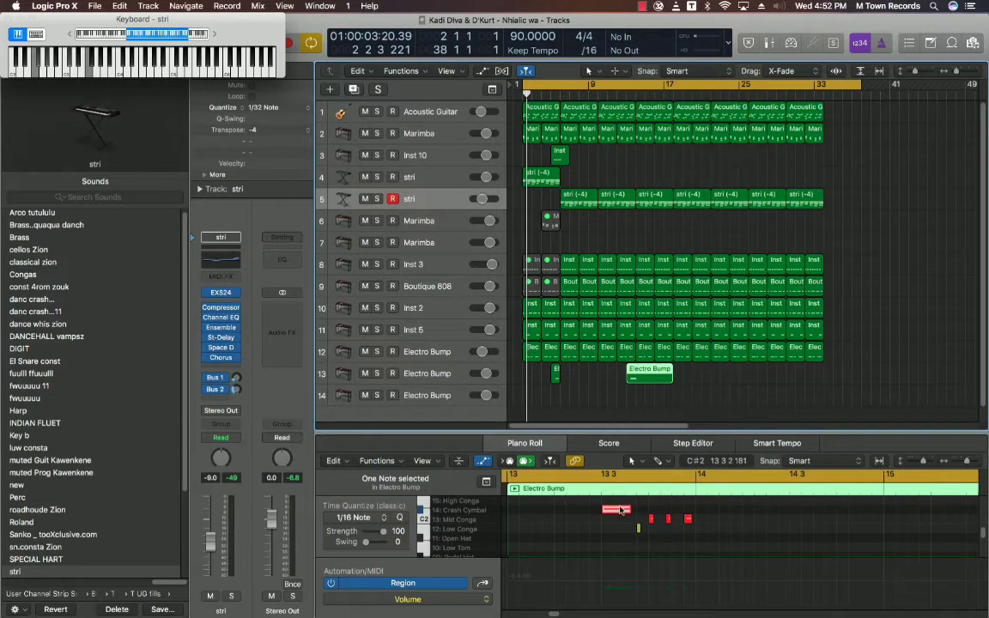
{"action": "left_click_drag", "start_coordinate": [614, 514], "coordinate": [711, 510]}
{"action": "left_click_drag", "start_coordinate": [672, 378], "coordinate": [636, 382]}
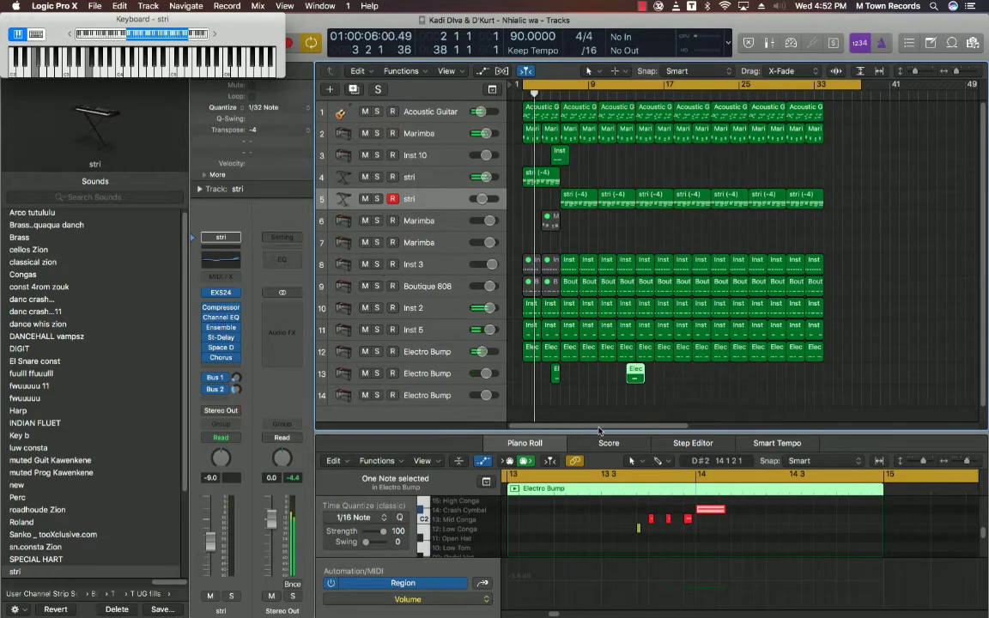
{"action": "key", "text": "p"}
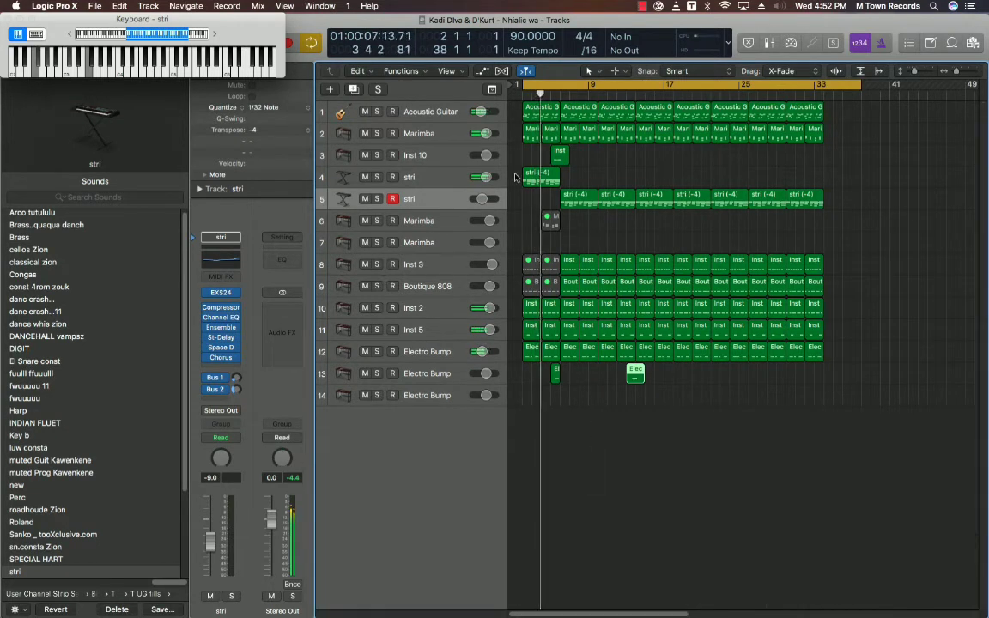
- Duplicate the stri track 4, search the sounds for "muted" and load the "muted Prog" patch on the new track
{"action": "left_click", "coordinate": [451, 176]}
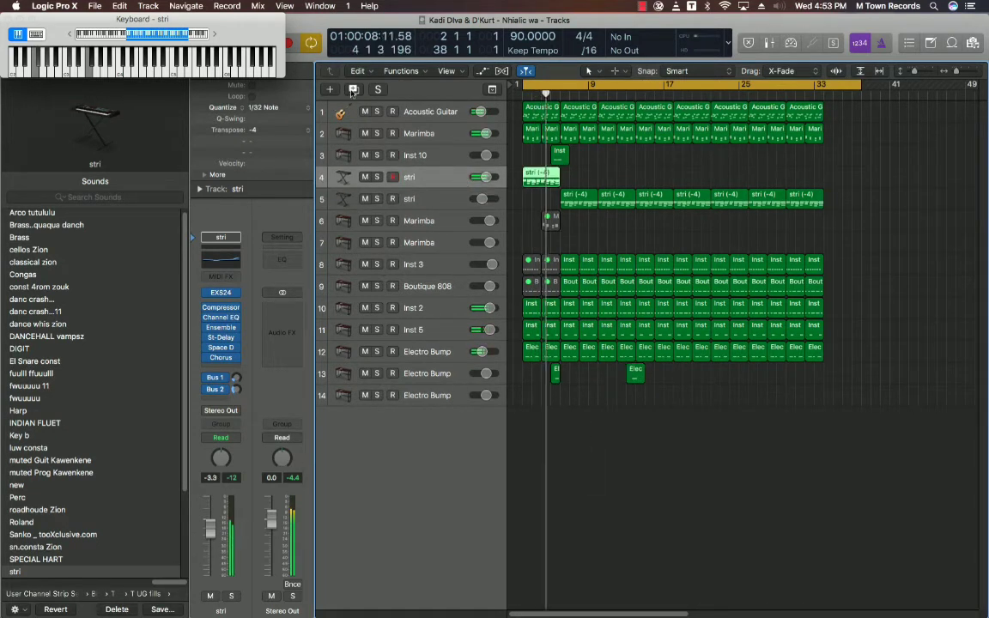
{"action": "left_click", "coordinate": [352, 90]}
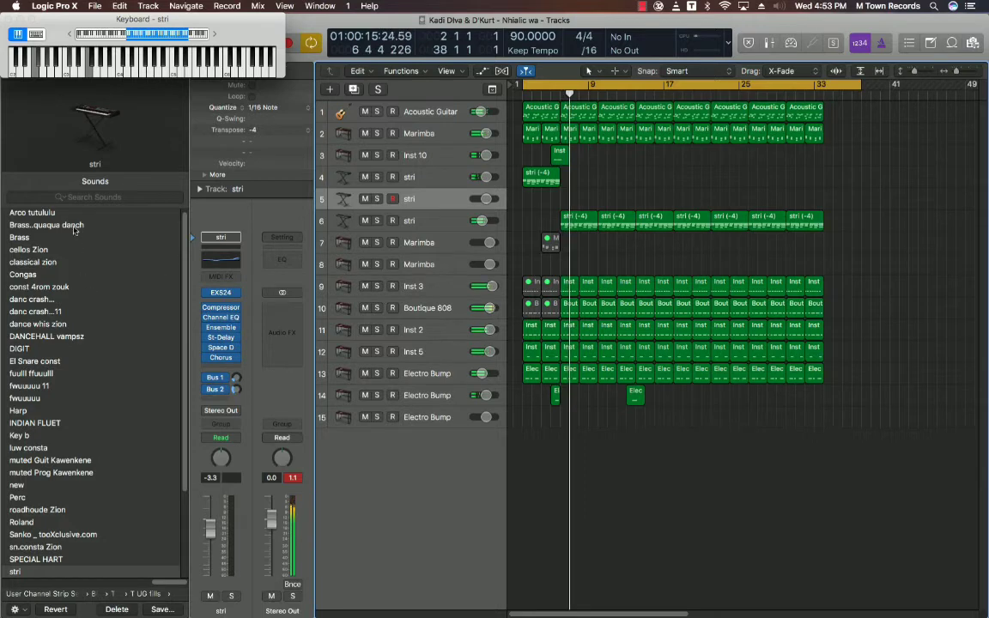
{"action": "left_click", "coordinate": [93, 197]}
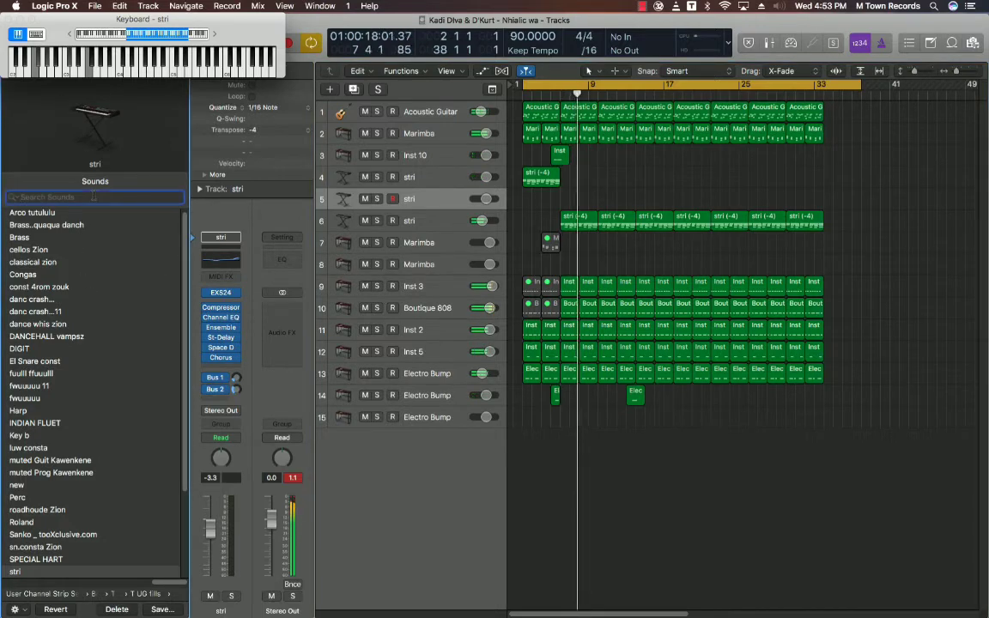
{"action": "type", "text": "m"}
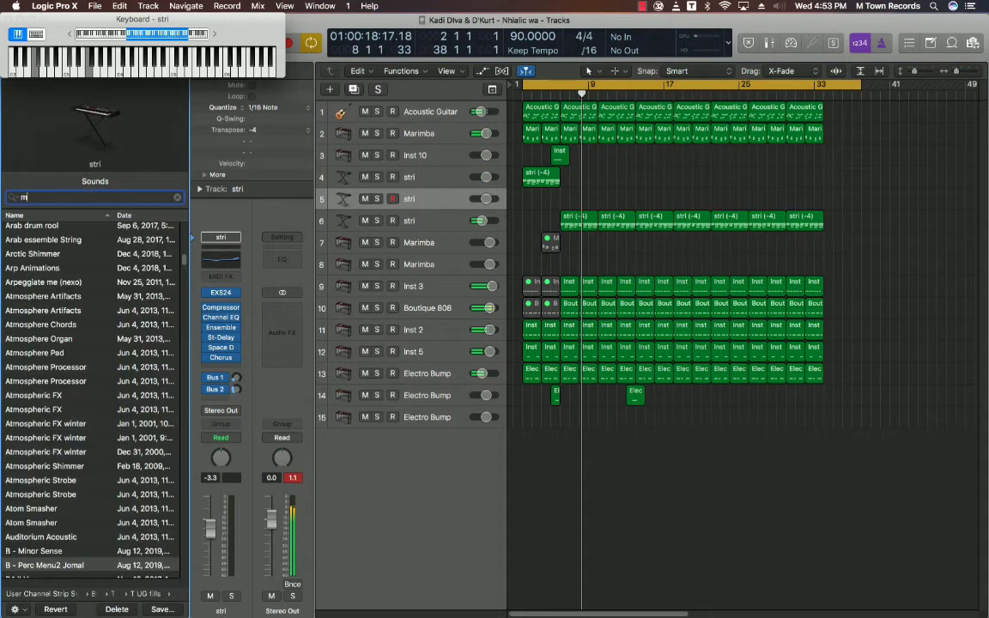
{"action": "type", "text": "uted"}
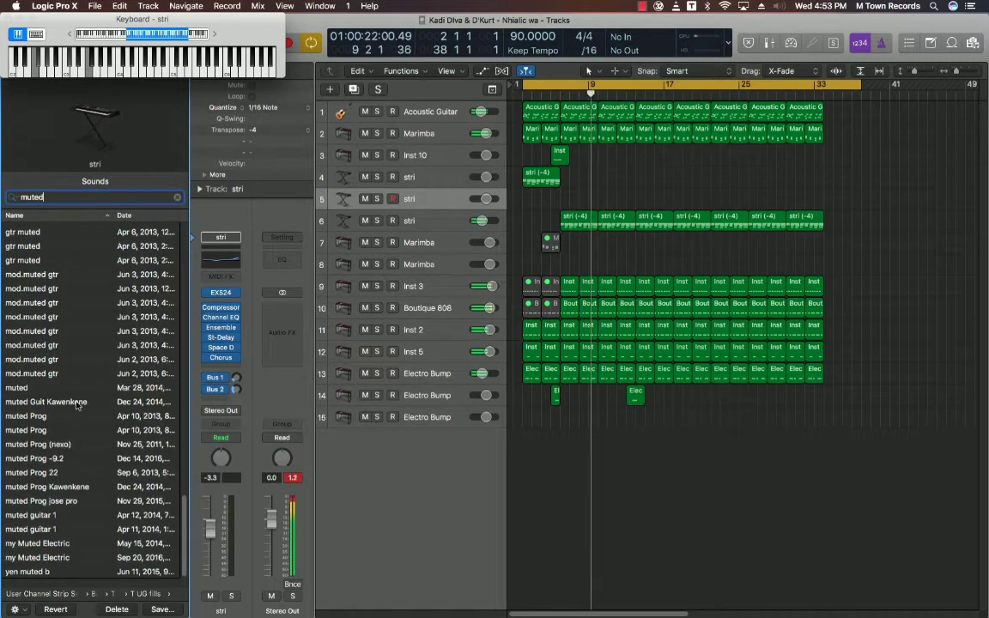
{"action": "left_click", "coordinate": [69, 416]}
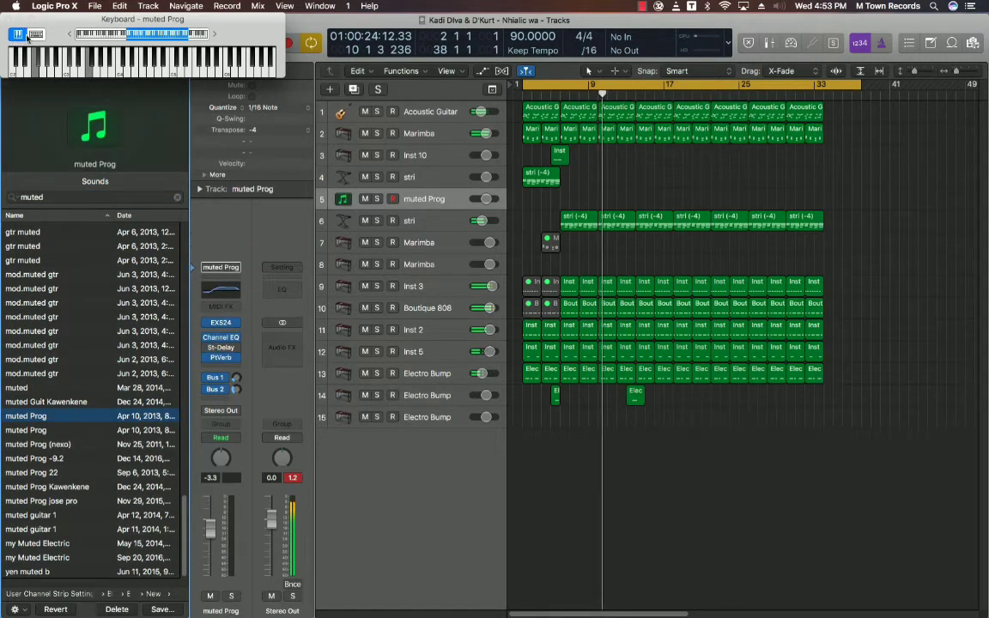
- Clear the sound search, then bypass Channel EQ and St-Delay on the muted Prog track and set its volume to -5.5 dB
{"action": "left_click", "coordinate": [176, 196]}
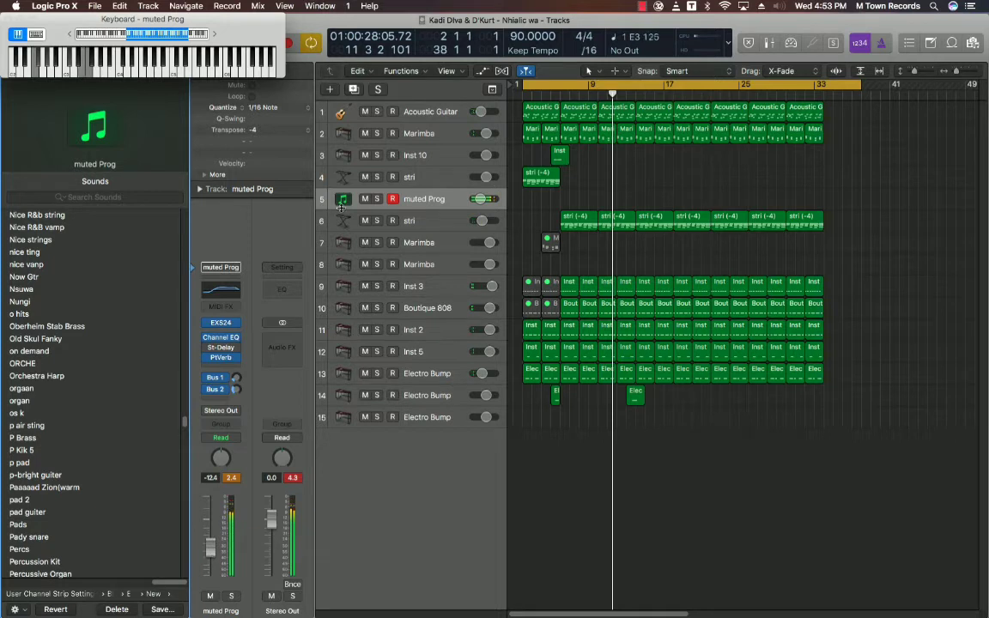
{"action": "left_click", "coordinate": [210, 337]}
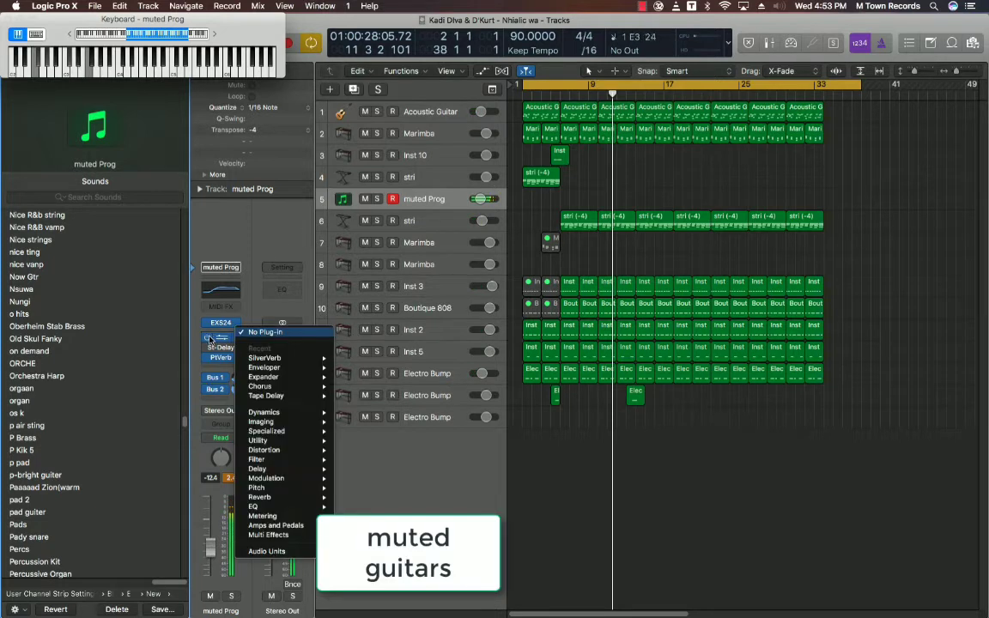
{"action": "left_click", "coordinate": [185, 303]}
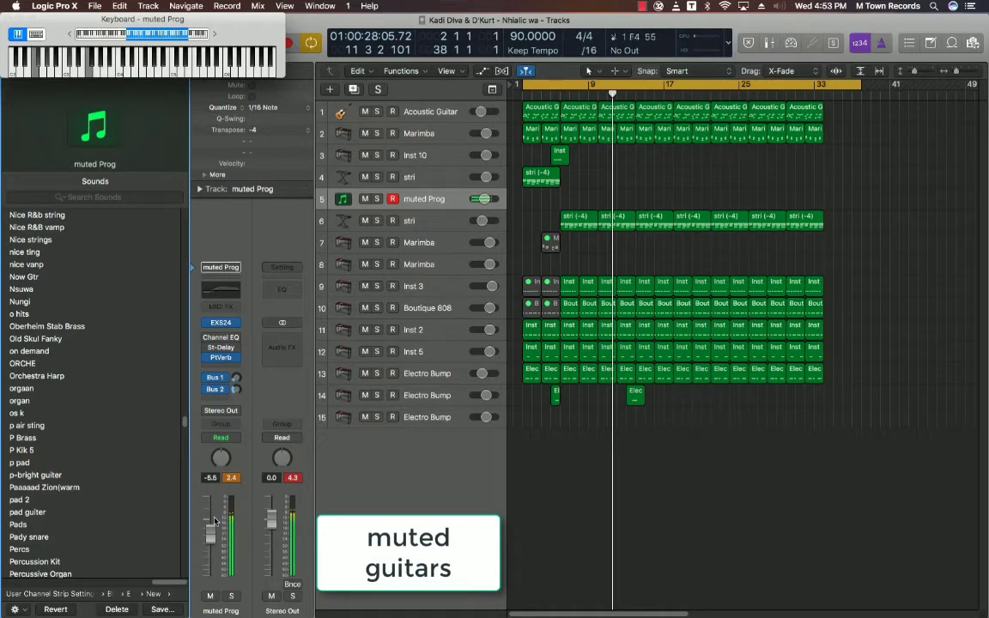
- Set the cycle range to bars 5 to 37 and capture a performed muted guitar part on the muted Prog track
{"action": "left_click_drag", "start_coordinate": [553, 84], "coordinate": [853, 104]}
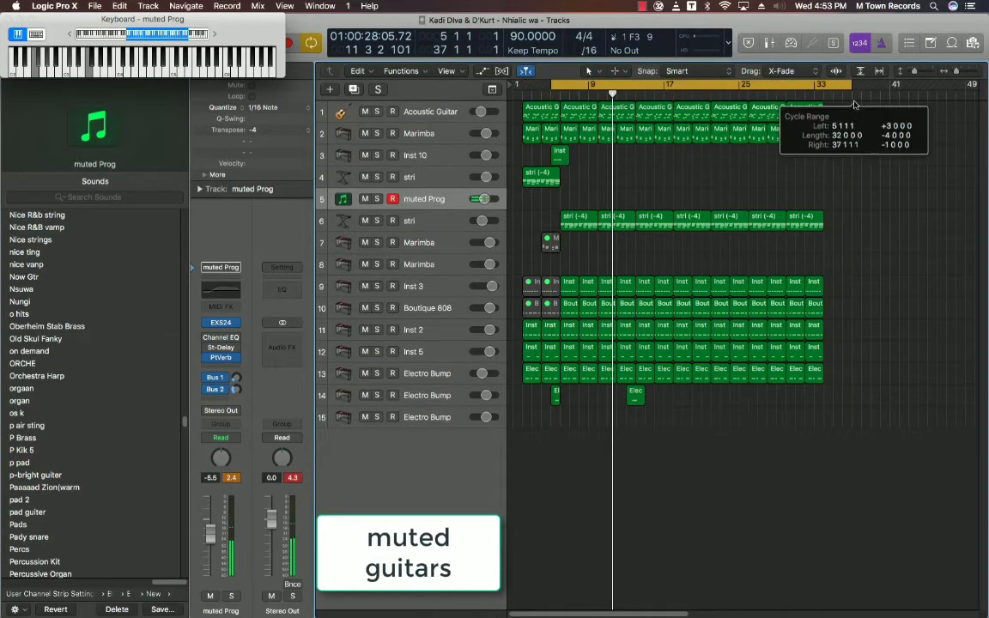
{"action": "key", "text": "space"}
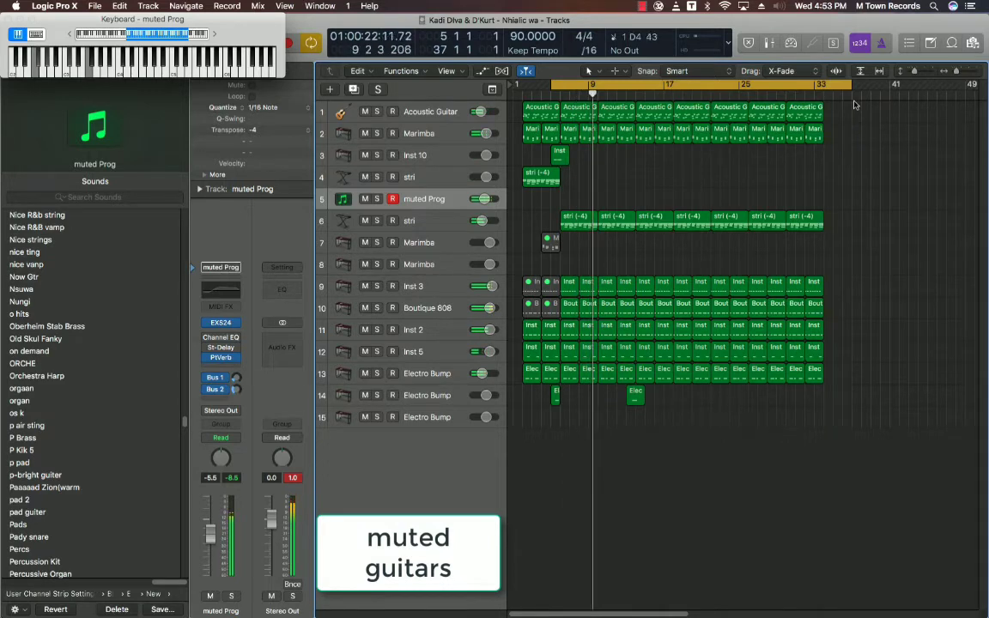
{"action": "key", "text": "shift+r"}
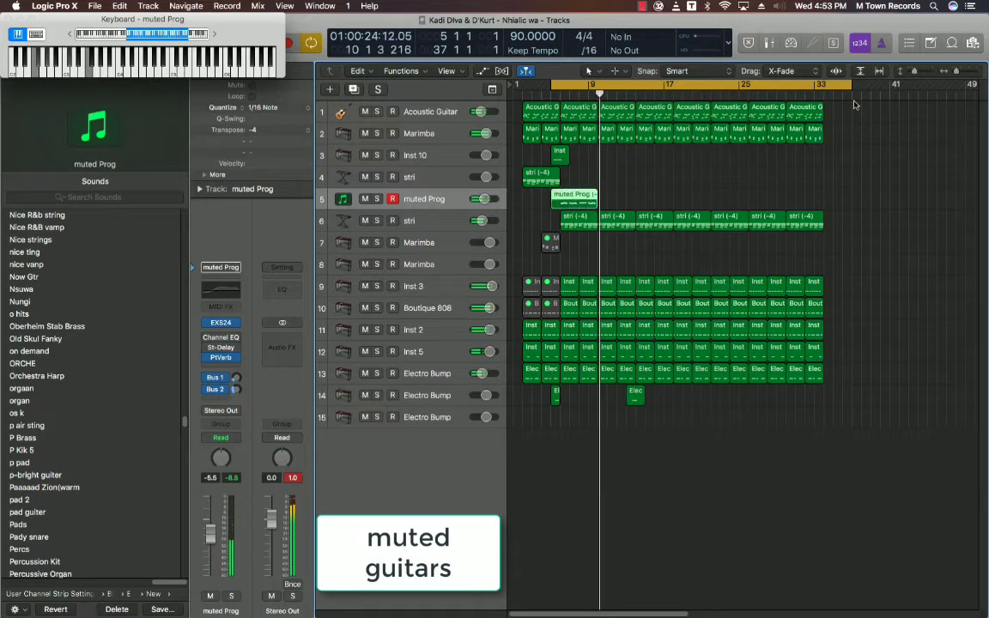
- Cut the first bar off the muted Prog region so it starts at bar 6, and repeat it six times
{"action": "key", "text": "Return"}
{"action": "double_click", "coordinate": [559, 202]}
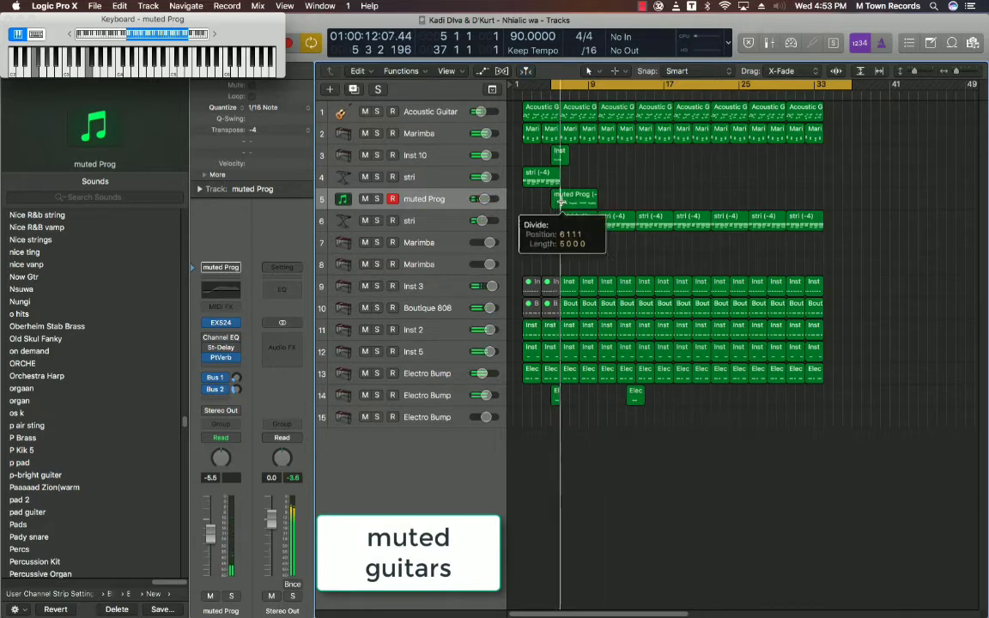
{"action": "left_click", "coordinate": [555, 201]}
{"action": "key", "text": "super+r"}
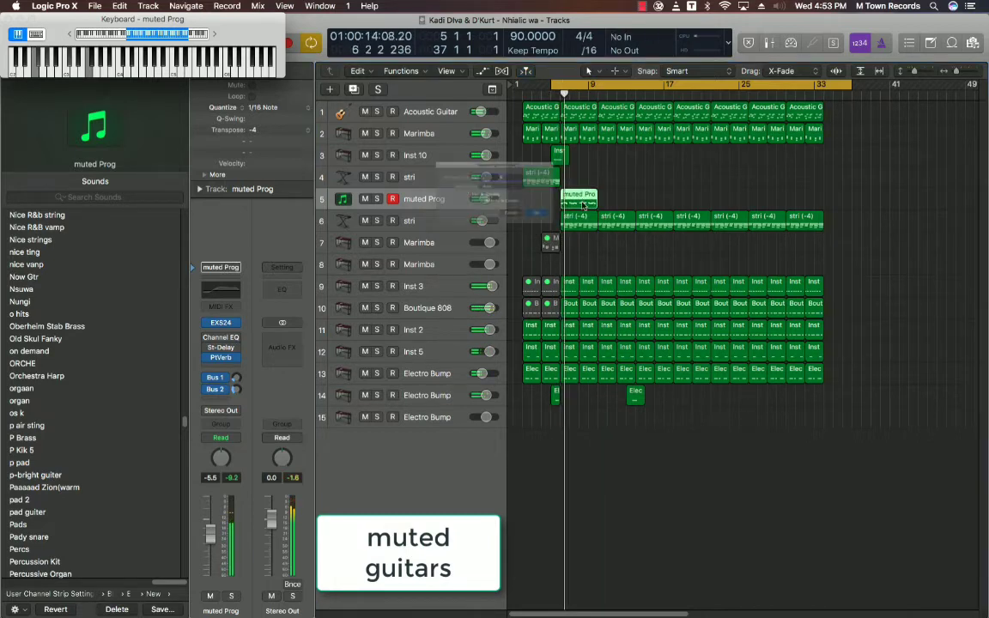
{"action": "type", "text": "6"}
{"action": "key", "text": "Return"}
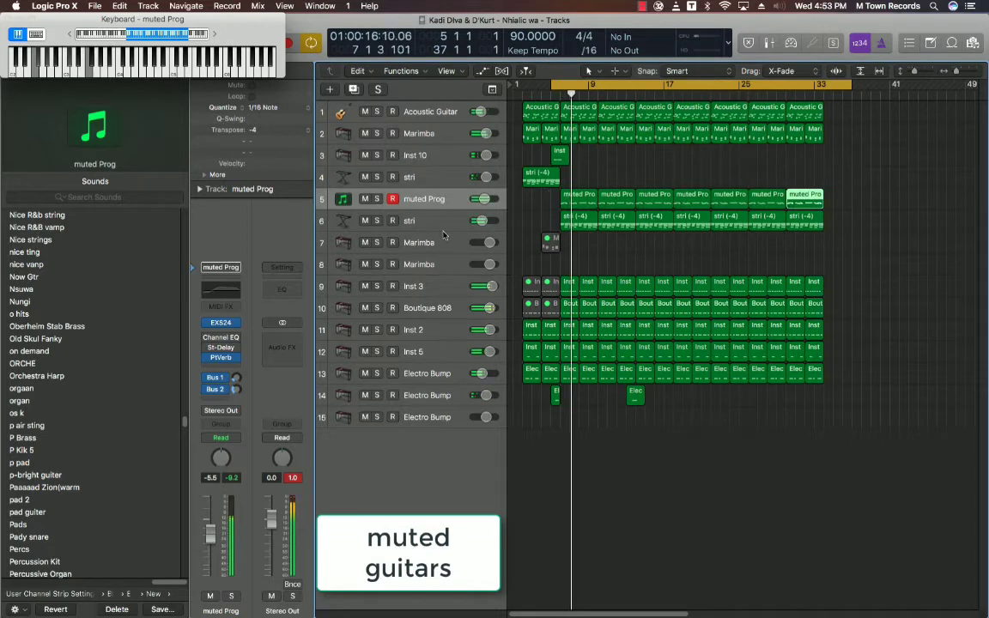
- Switch on the muted Prog track's Stereo Delay with an output mix of 8% left and 26% right
{"action": "left_click", "coordinate": [221, 349]}
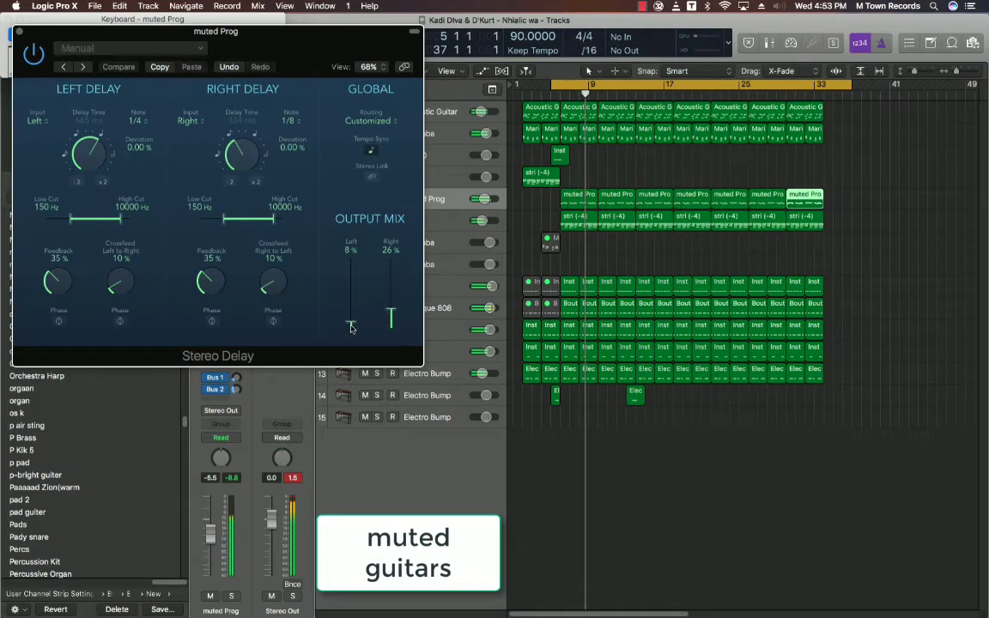
{"action": "key", "text": "super+w"}
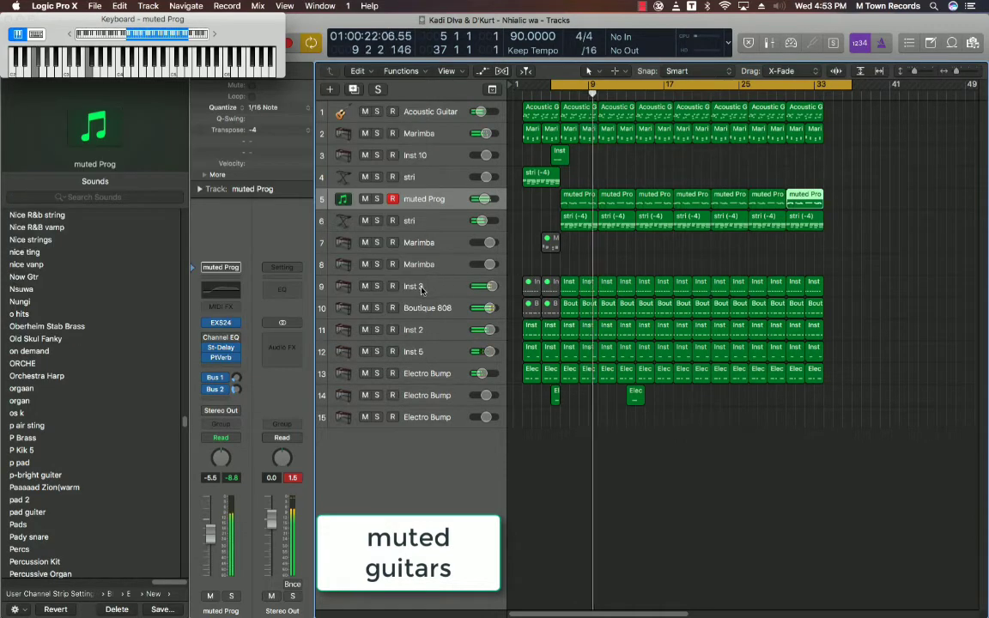
- Load the Deep House Kit on the Inst 3 track and lower its volume to -5.2 dB
{"action": "left_click", "coordinate": [421, 288]}
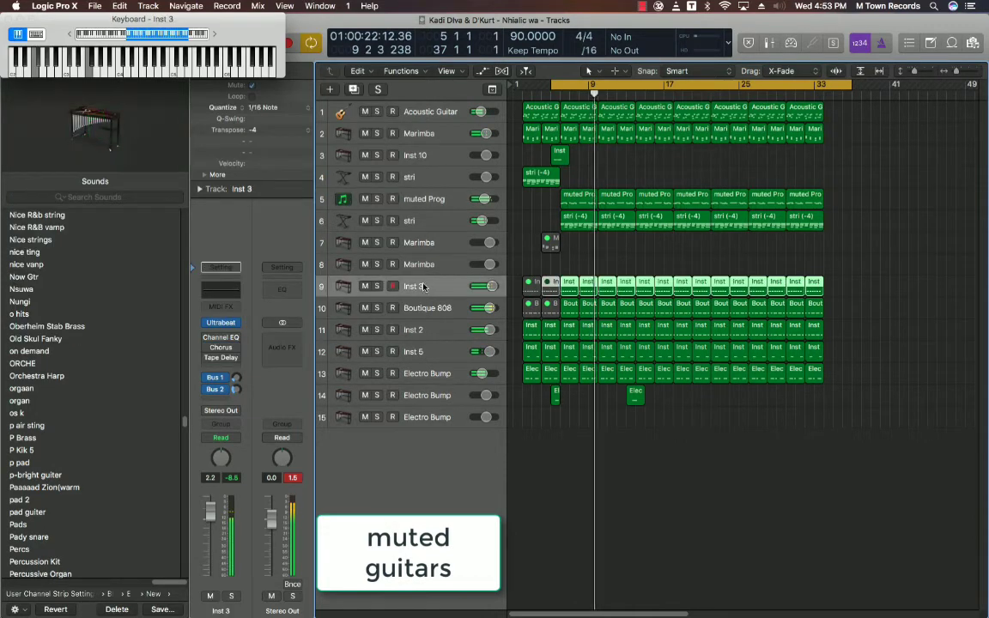
{"action": "left_click", "coordinate": [196, 323]}
{"action": "left_click", "coordinate": [50, 278]}
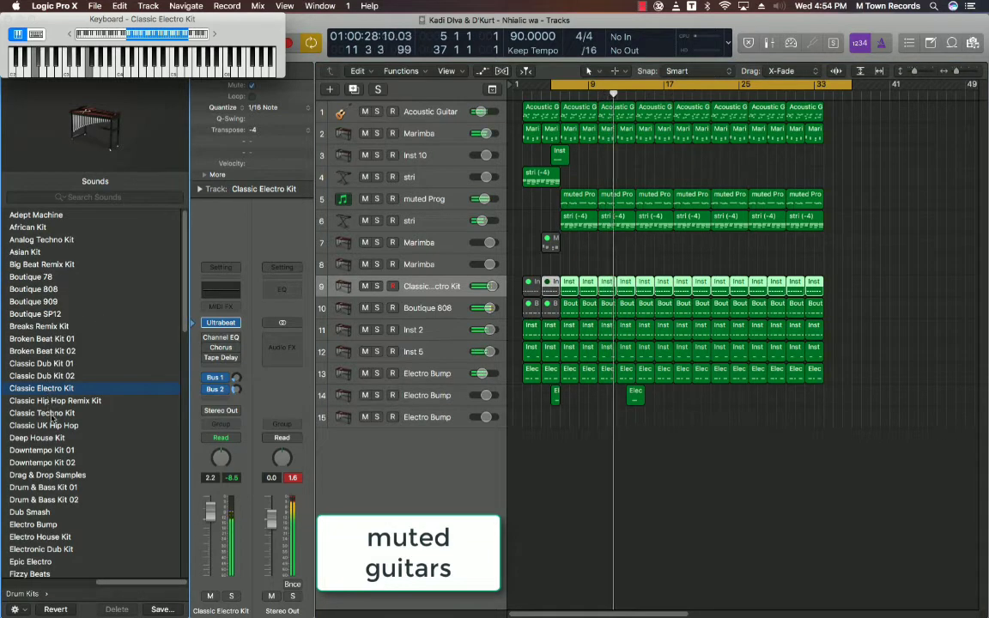
{"action": "left_click", "coordinate": [50, 438]}
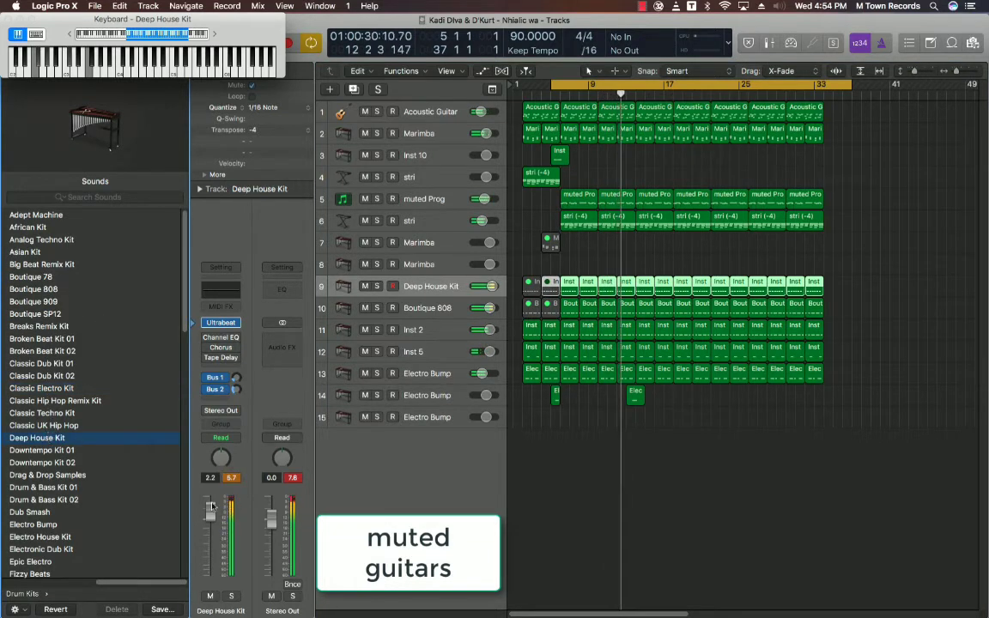
{"action": "left_click_drag", "start_coordinate": [210, 523], "coordinate": [218, 533]}
- Replace the Deep House Kit track's Channel EQ with a stereo Expander
{"action": "left_click", "coordinate": [234, 339]}
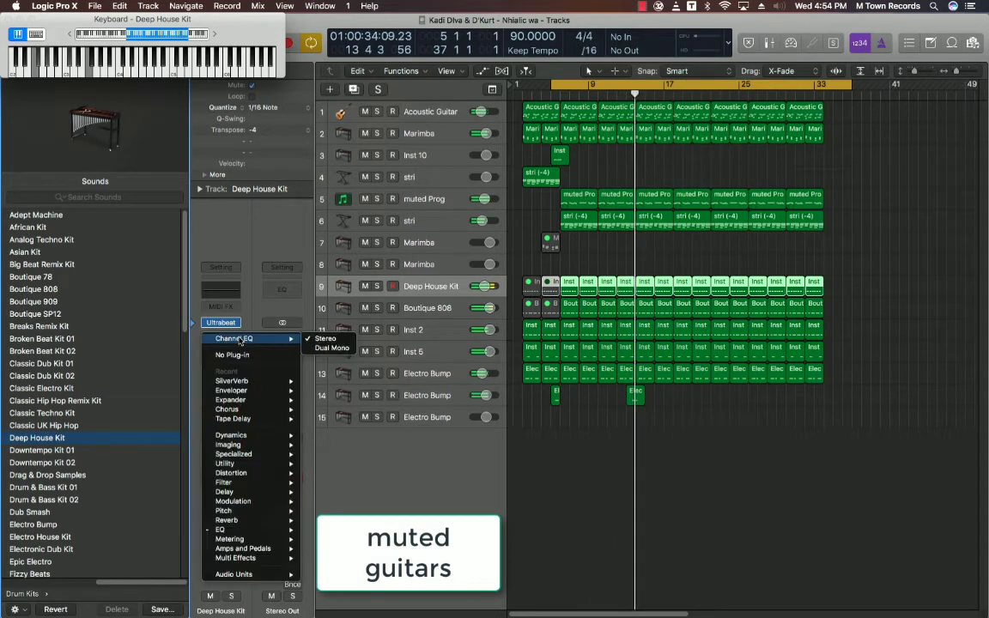
{"action": "mouse_move", "coordinate": [249, 400]}
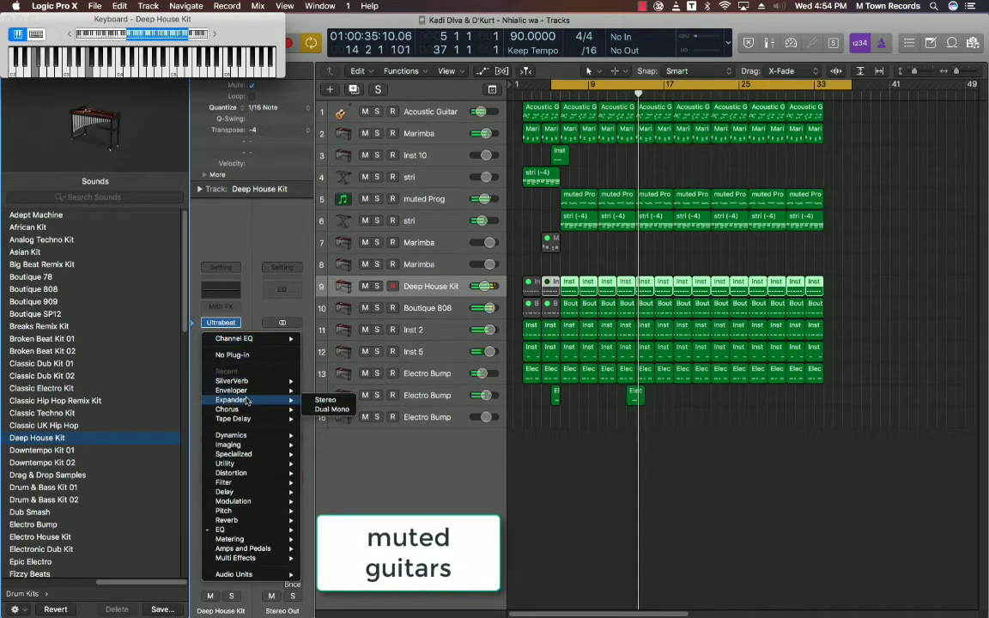
{"action": "left_click", "coordinate": [320, 402]}
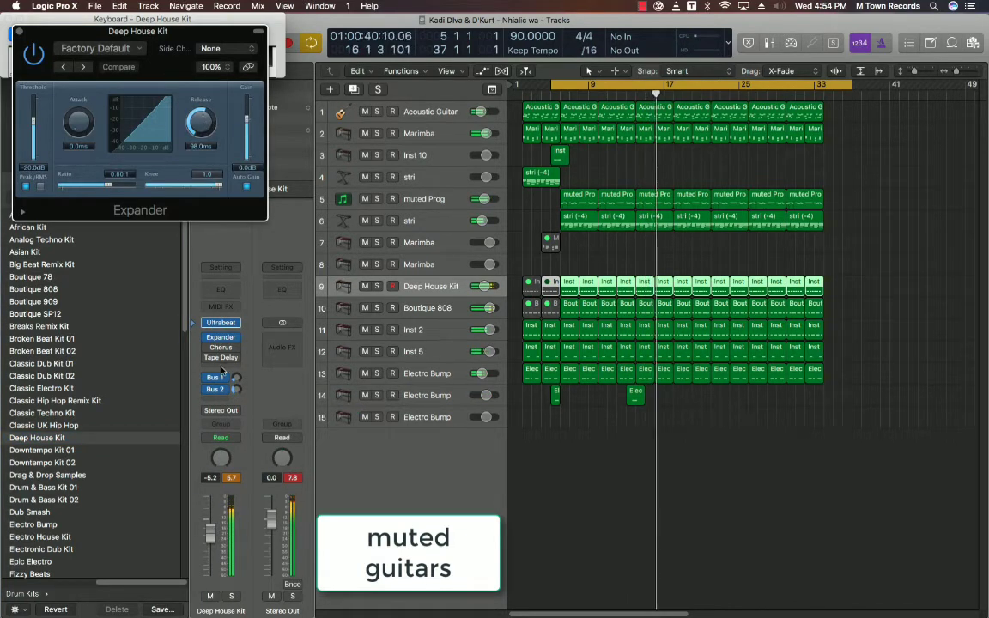
- Replace the Expander with a stereo Enveloper using -82% release gain, 83.0 ms attack and 630.0 ms release, and set the track's volume to -5.3 dB
{"action": "left_click", "coordinate": [225, 337]}
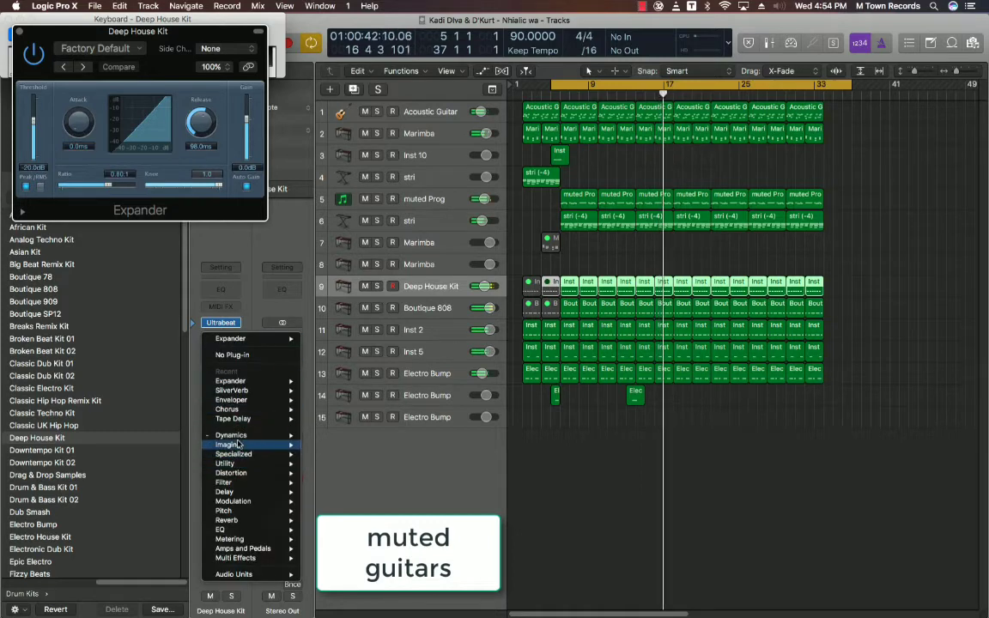
{"action": "mouse_move", "coordinate": [249, 436]}
{"action": "mouse_move", "coordinate": [344, 464]}
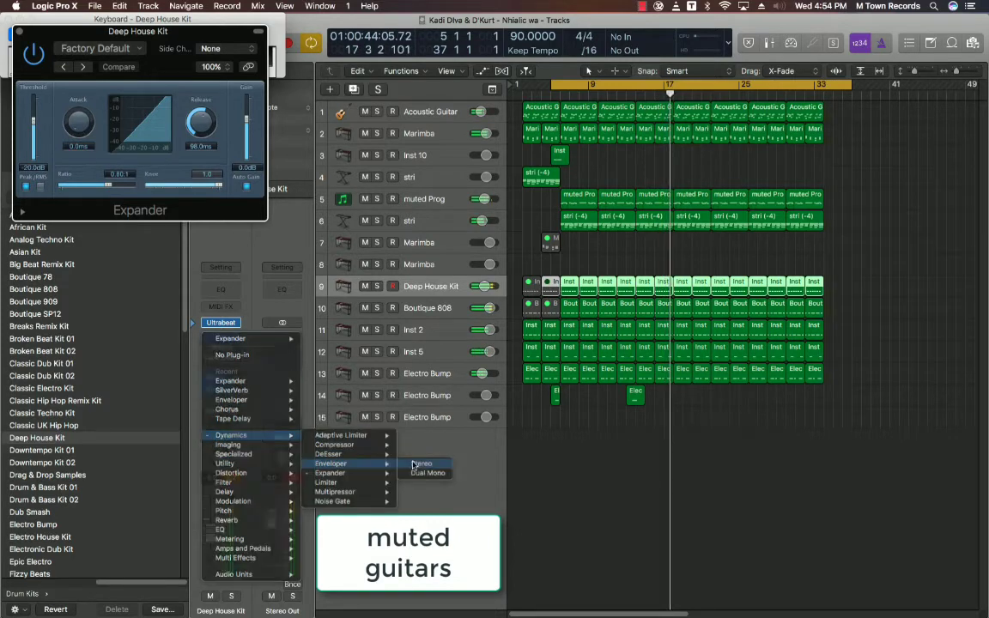
{"action": "left_click", "coordinate": [421, 463]}
{"action": "left_click_drag", "start_coordinate": [204, 157], "coordinate": [204, 155]}
{"action": "left_click_drag", "start_coordinate": [159, 173], "coordinate": [111, 154]}
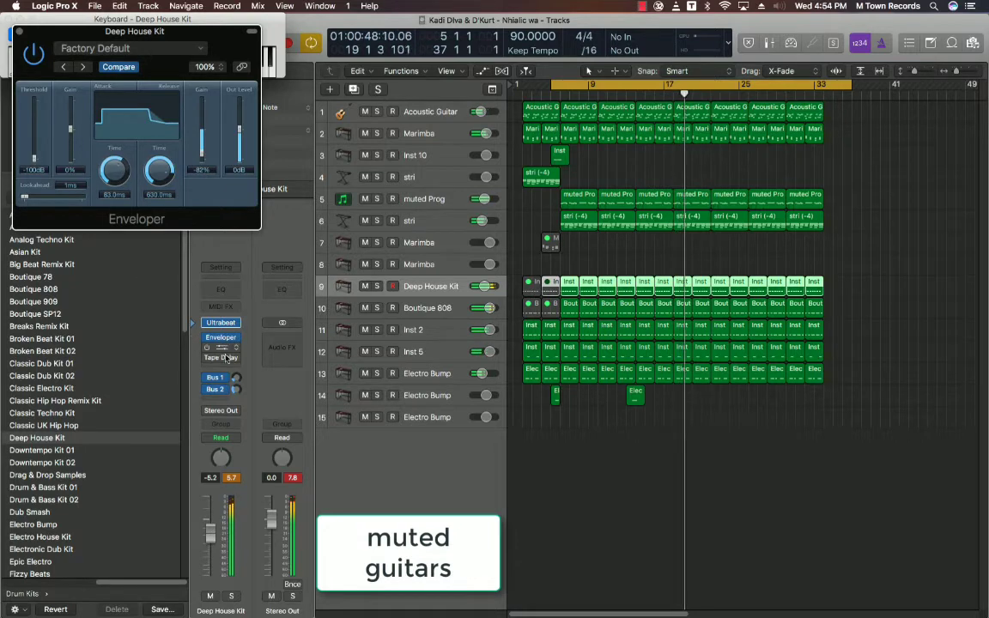
{"action": "left_click_drag", "start_coordinate": [211, 525], "coordinate": [211, 528]}
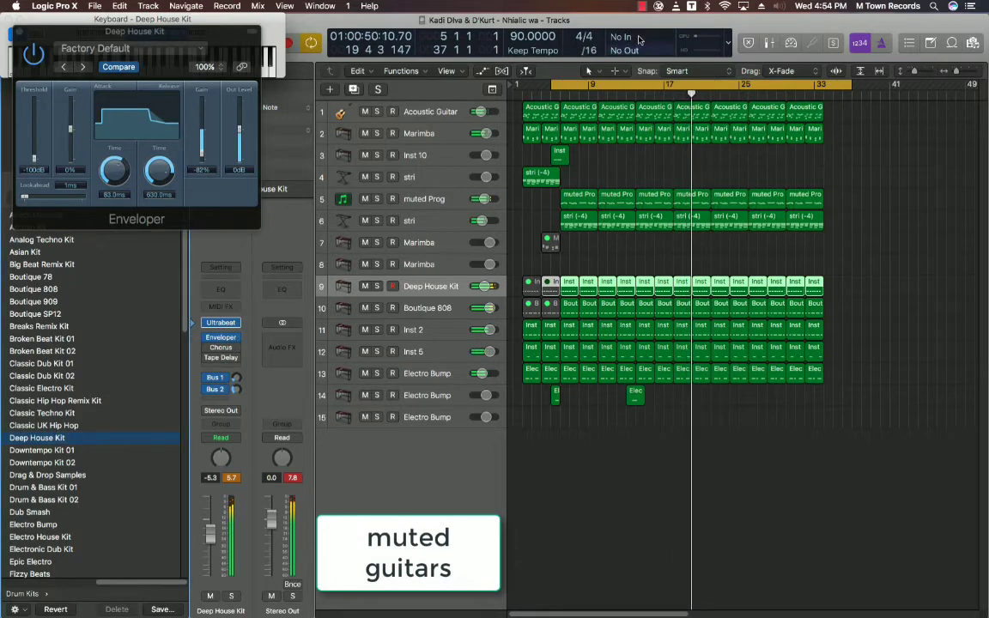
- Raise the Boutique 808 track's volume slightly while soloing it with Inst 2, Inst 5 and the first Electro Bump track, and unsolo them
{"action": "left_click_drag", "start_coordinate": [376, 332], "coordinate": [376, 352]}
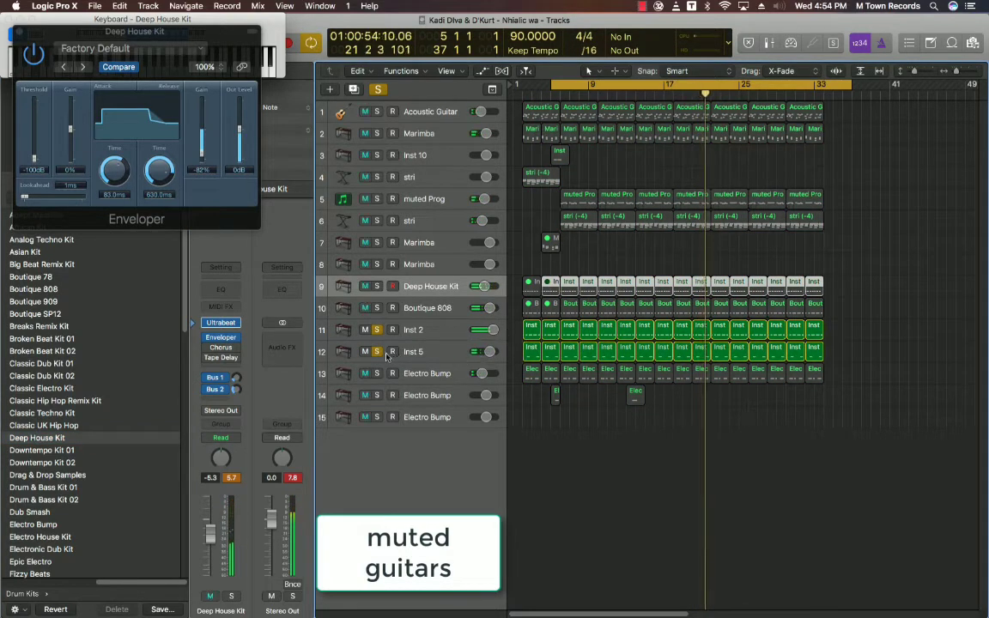
{"action": "left_click", "coordinate": [376, 373]}
{"action": "left_click", "coordinate": [377, 308]}
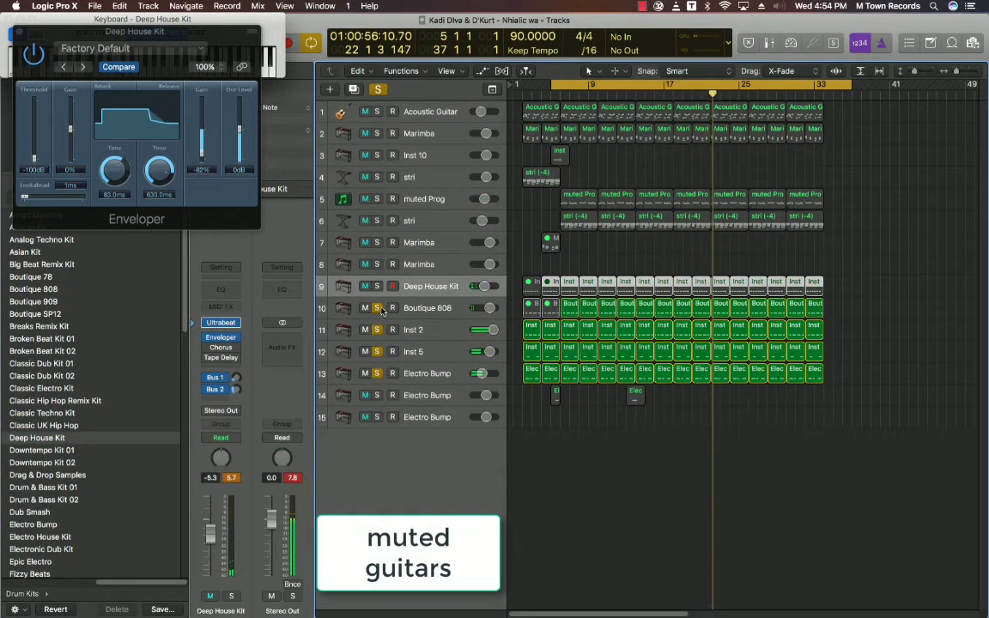
{"action": "left_click_drag", "start_coordinate": [487, 309], "coordinate": [490, 309]}
{"action": "left_click_drag", "start_coordinate": [376, 308], "coordinate": [376, 373]}
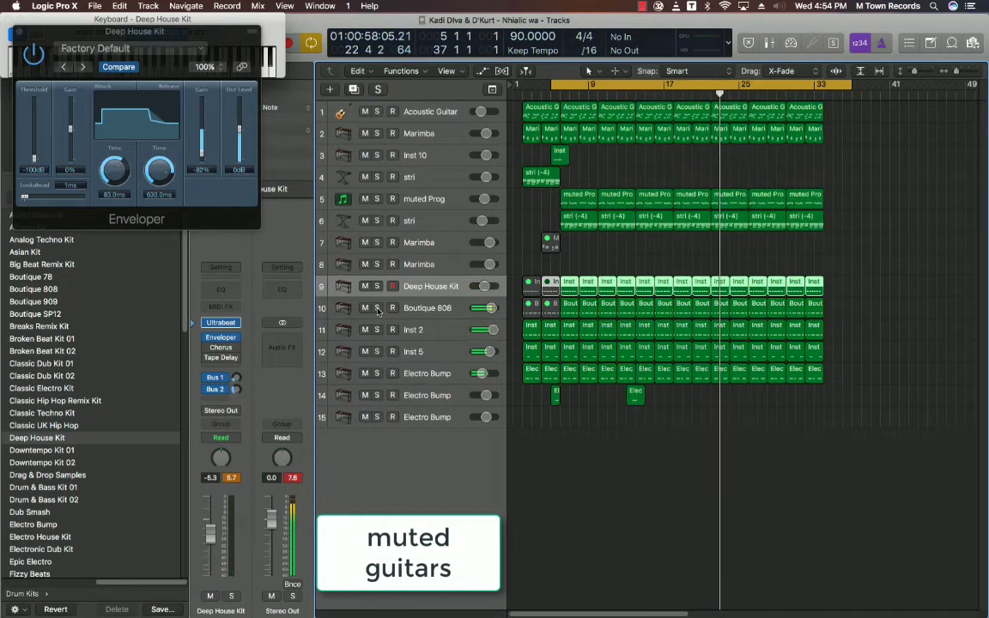
- Delete all the stri regions on track 6 from bar 6 to bar 34
{"action": "left_click", "coordinate": [859, 394]}
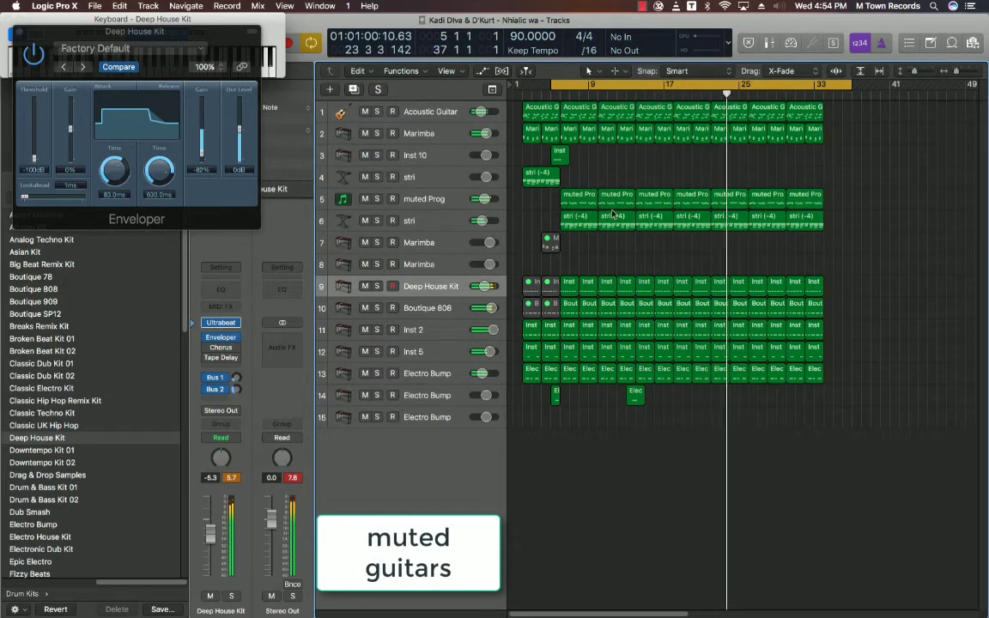
{"action": "key", "text": "Return"}
{"action": "left_click_drag", "start_coordinate": [579, 242], "coordinate": [828, 226]}
{"action": "key", "text": "BackSpace"}
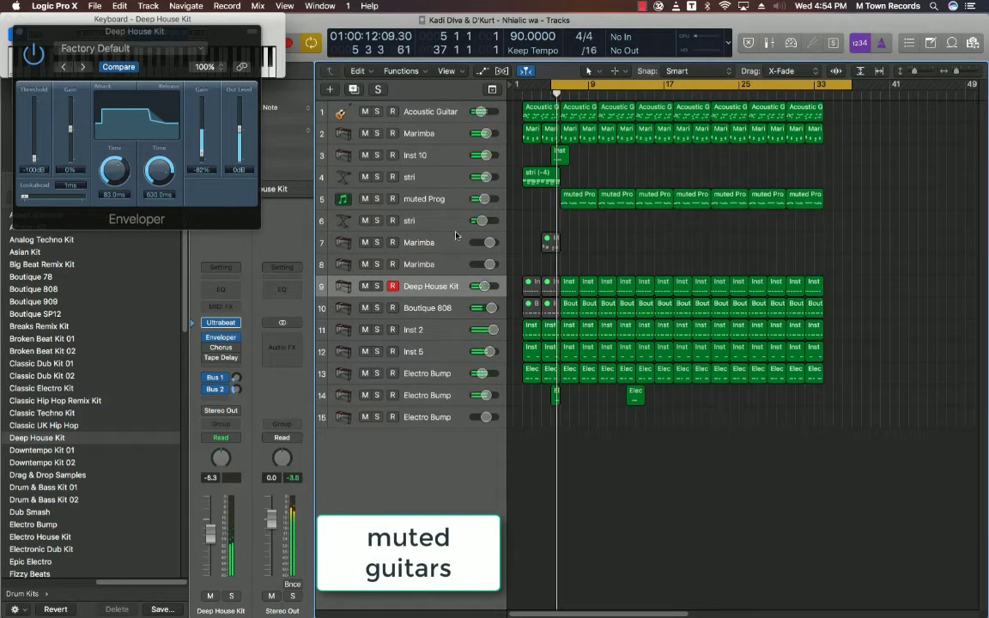
- Record a new strings region on stri track 6 over bars 6 to 9 and repeat it as 6 copies
{"action": "left_click", "coordinate": [437, 226]}
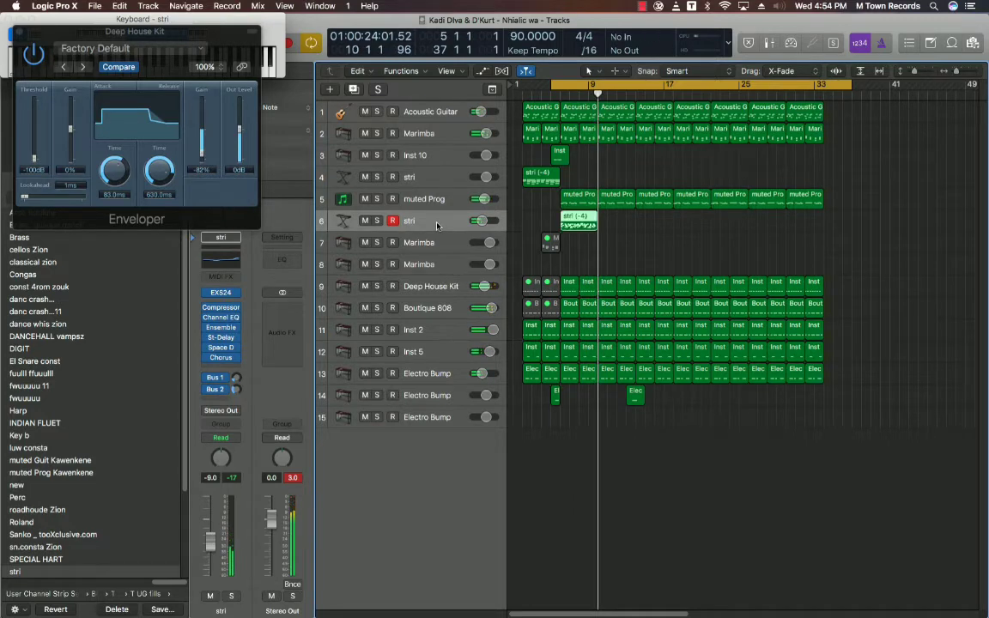
{"action": "key", "text": "space"}
{"action": "key", "text": "super+r"}
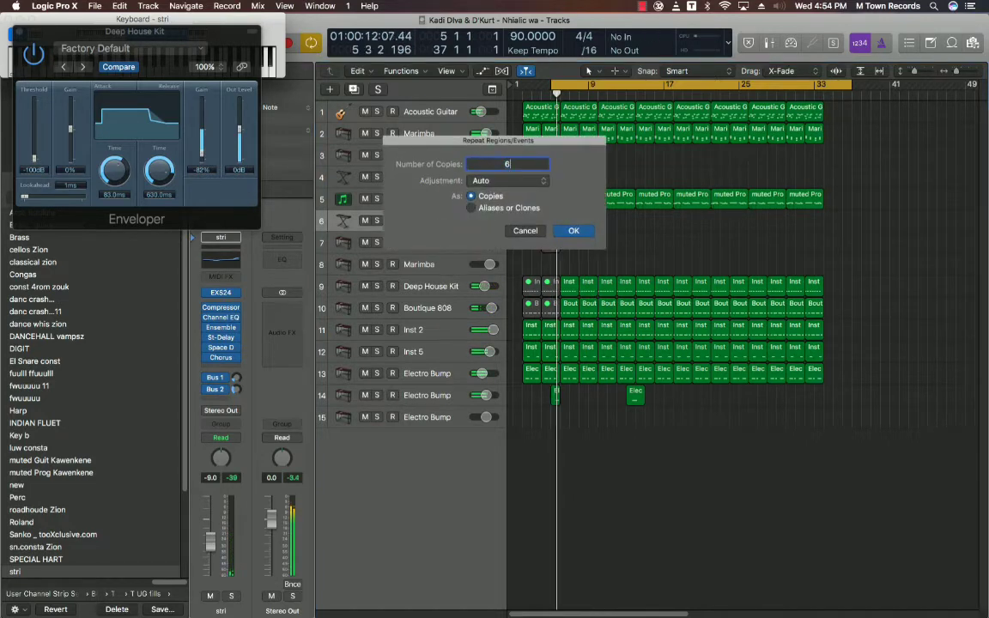
{"action": "left_click", "coordinate": [573, 231]}
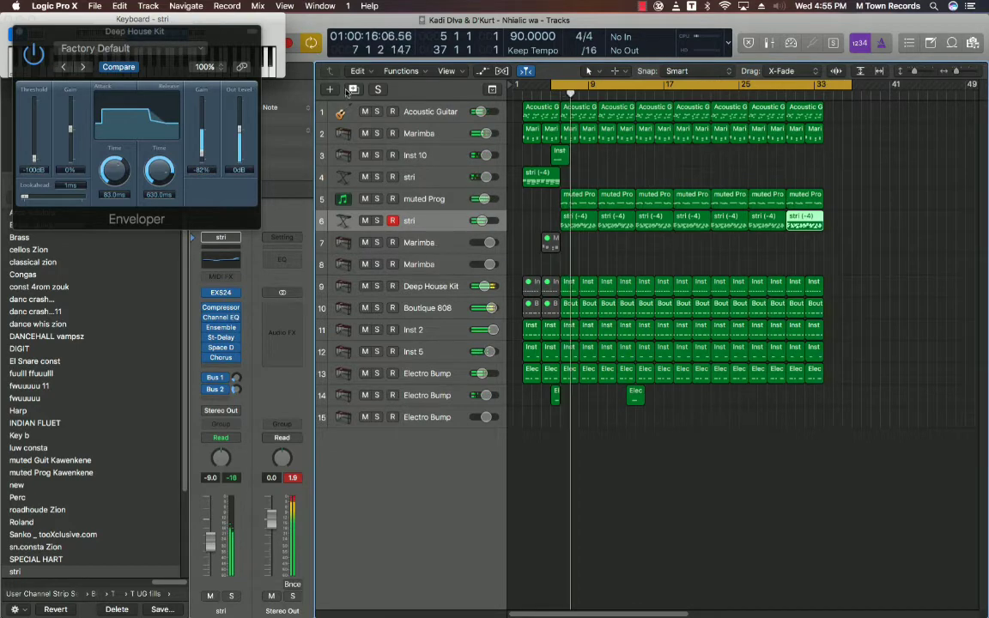
- Duplicate stri track 6 as an empty track below it, close the Enveloper and save the project
{"action": "key", "text": "super+d"}
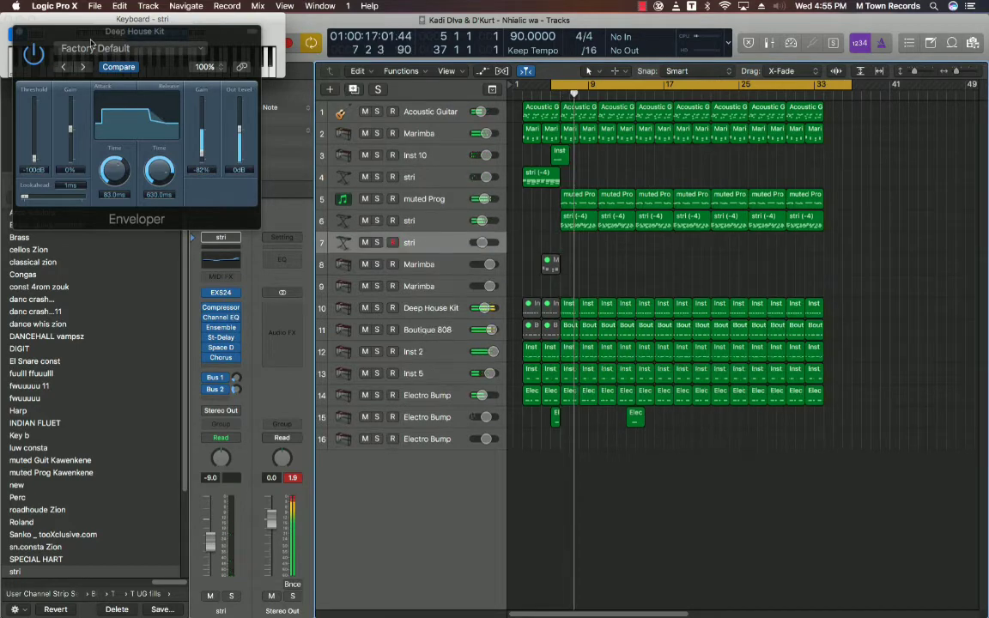
{"action": "left_click", "coordinate": [18, 32]}
{"action": "left_click", "coordinate": [95, 7]}
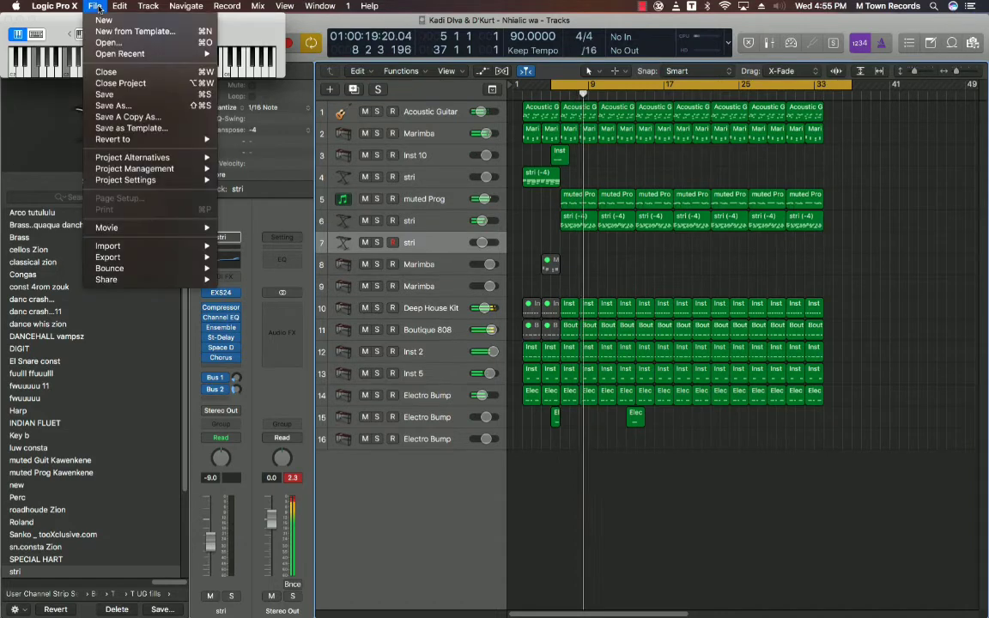
{"action": "left_click", "coordinate": [130, 94]}
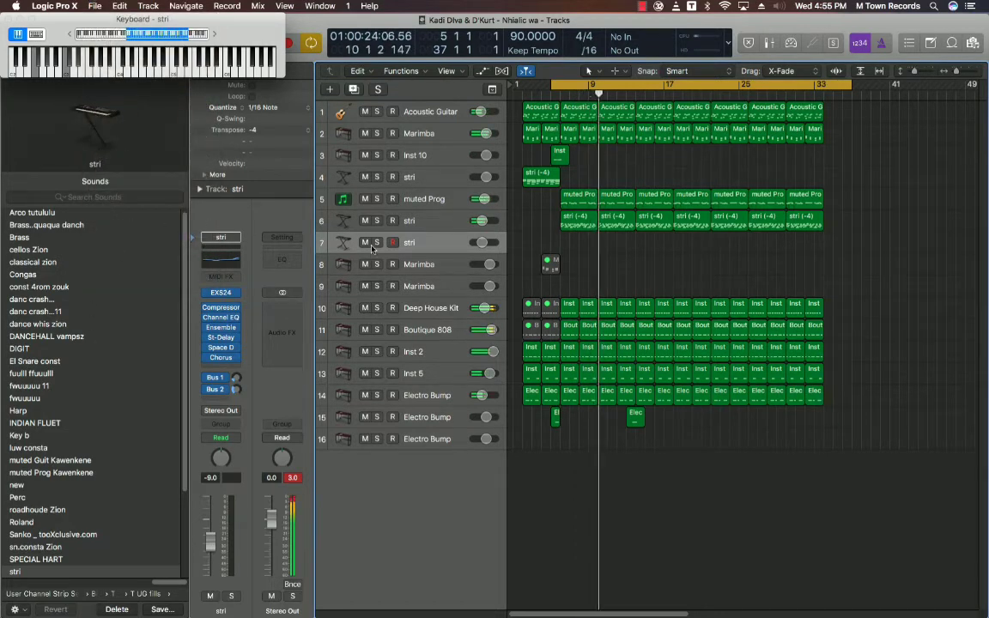
- Load the Fingerstyle Bass sound on the new track 7 and set its volume to -0.2 dB
{"action": "left_click", "coordinate": [113, 198]}
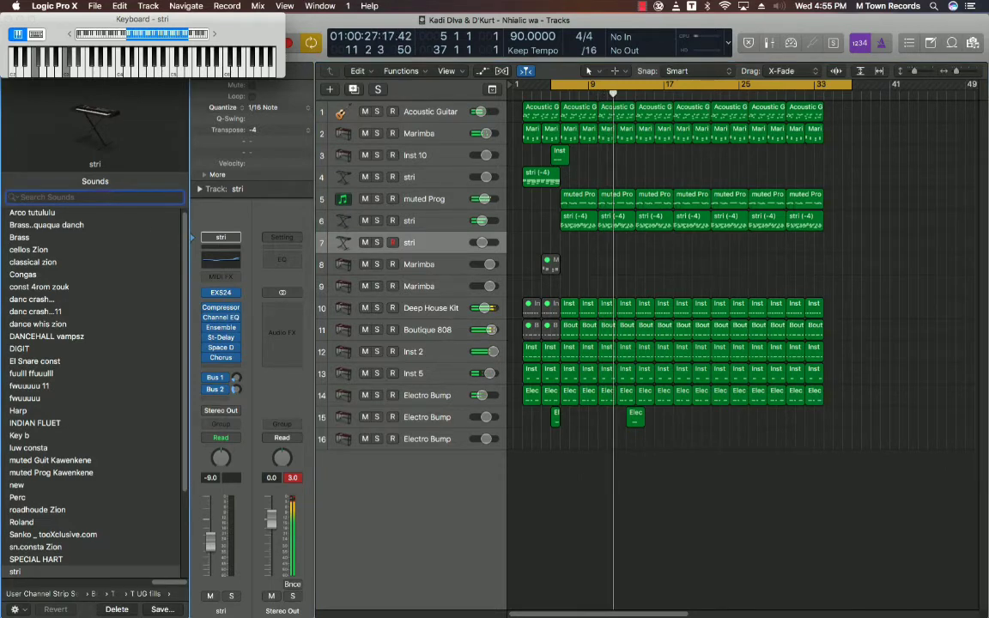
{"action": "type", "text": "fing"}
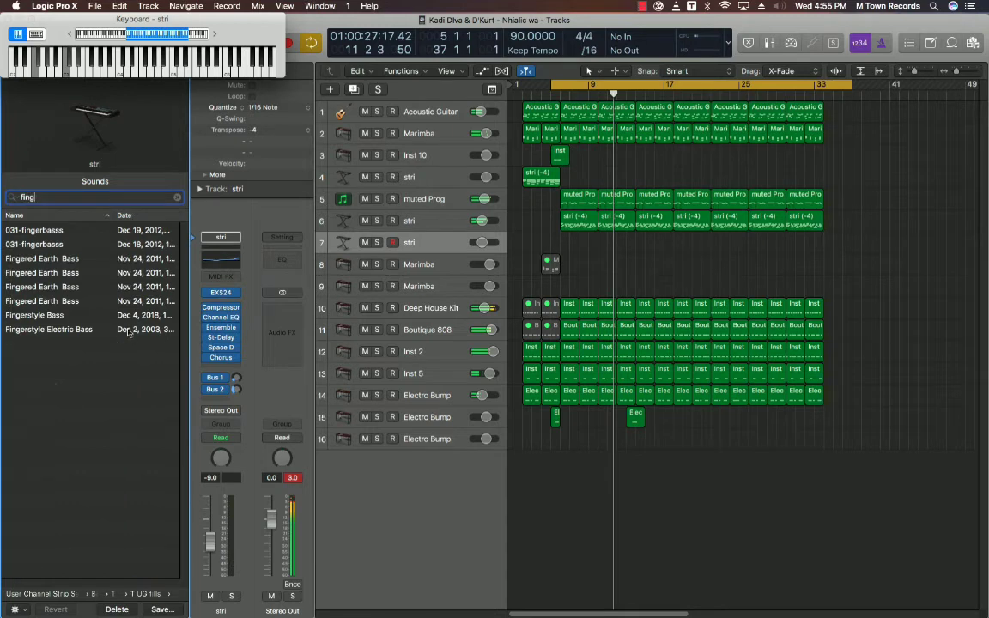
{"action": "type", "text": "er"}
{"action": "left_click", "coordinate": [52, 315]}
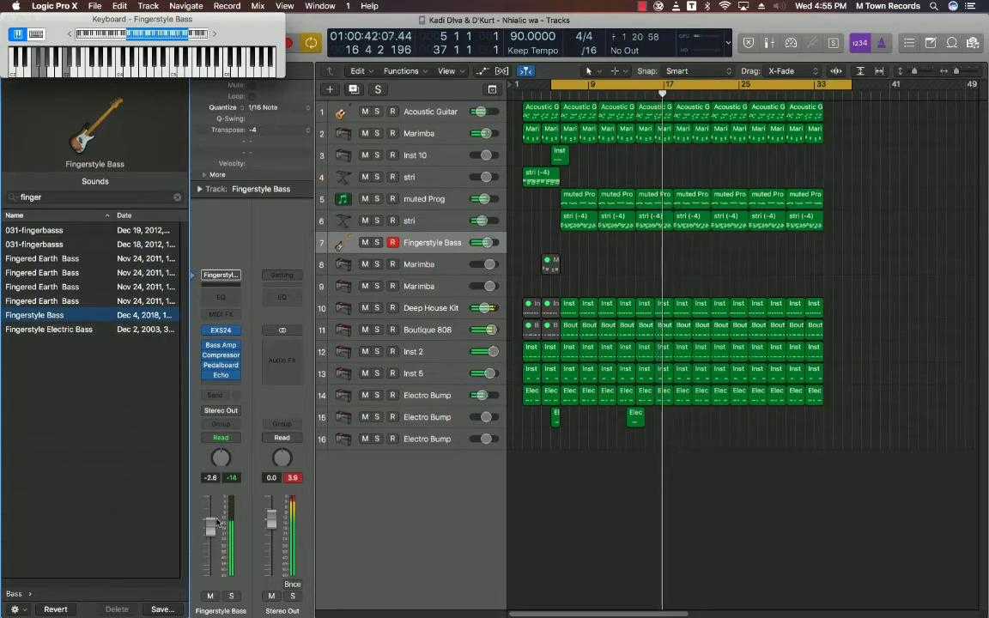
{"action": "left_click_drag", "start_coordinate": [219, 530], "coordinate": [215, 516]}
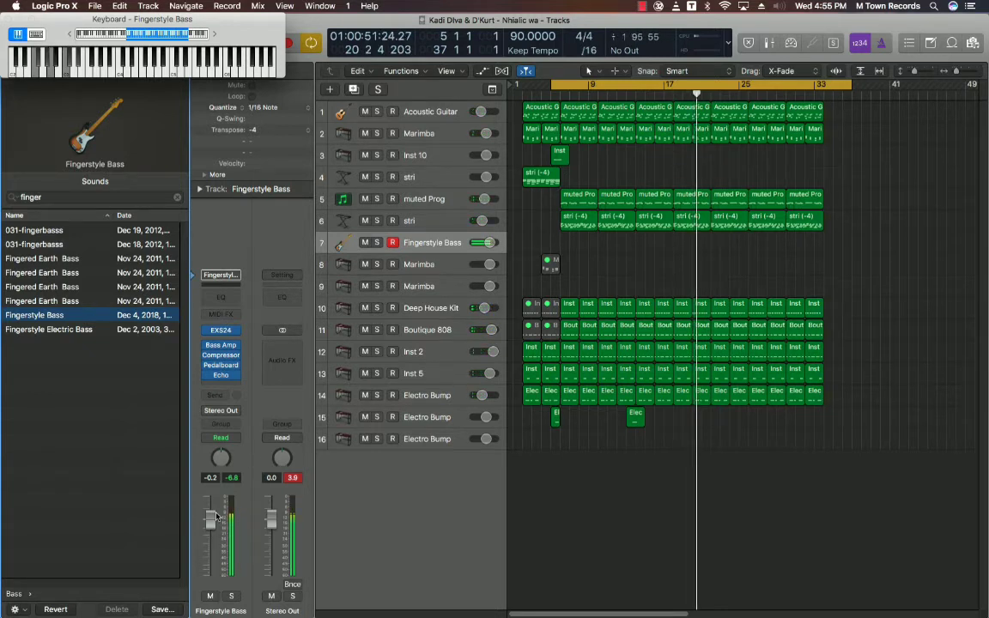
- Record a Fingerstyle Bass region from bar 5 to bar 10, split it at bar 6 and repeat the longer part up to bar 34
{"action": "key", "text": "Return"}
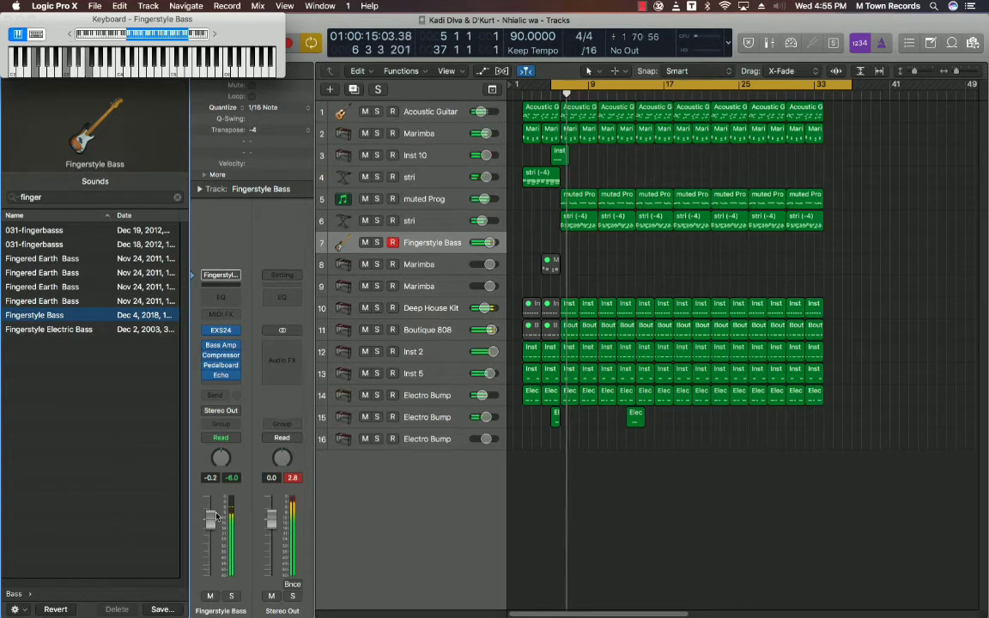
{"action": "key", "text": "Return"}
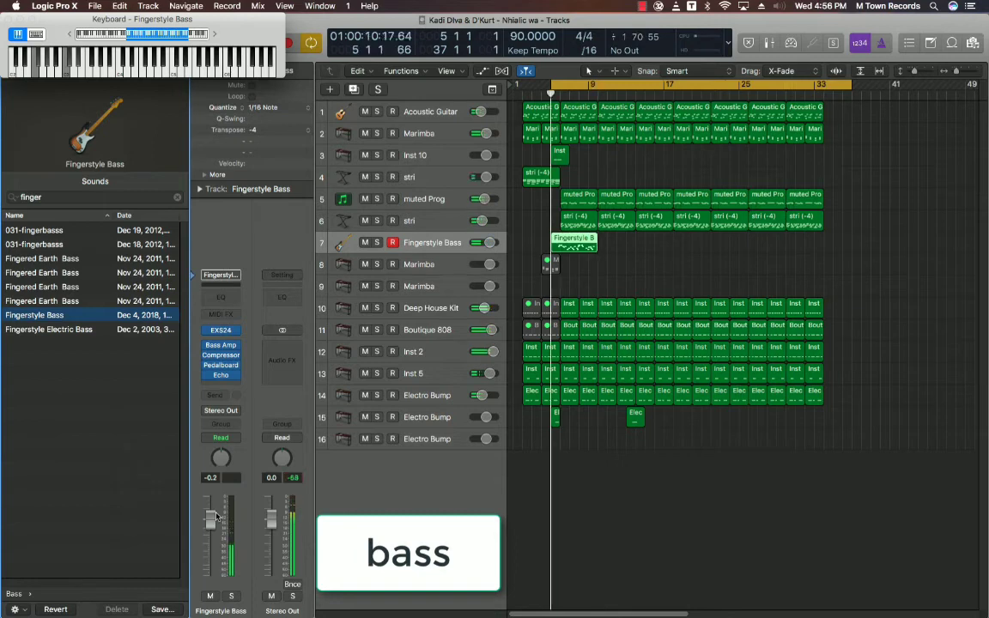
{"action": "left_click_drag", "start_coordinate": [556, 244], "coordinate": [788, 246]}
{"action": "left_click", "coordinate": [592, 247], "text": "shift"}
{"action": "left_click", "coordinate": [760, 247]}
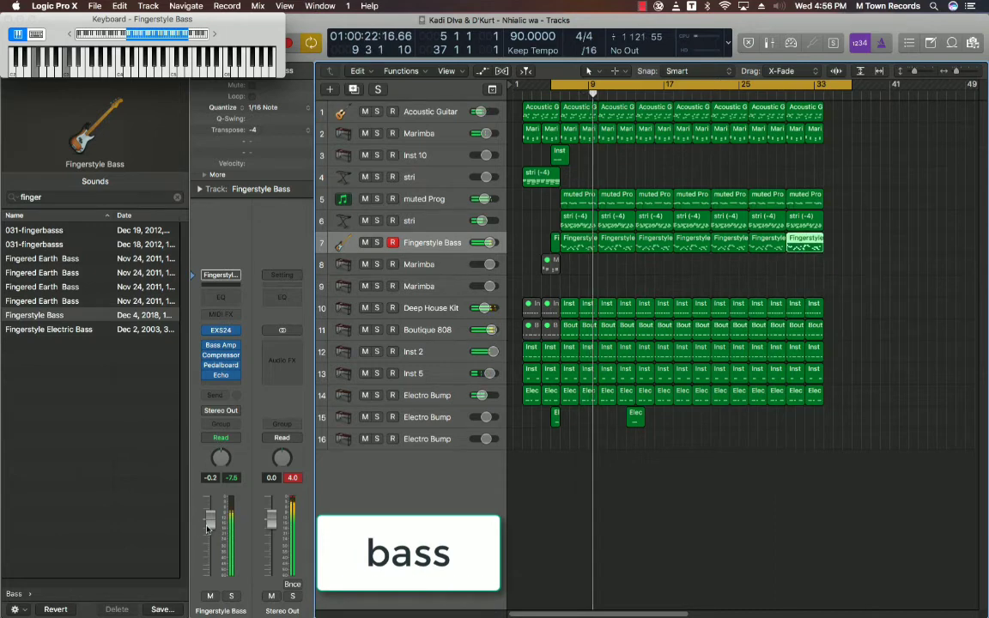
- Audition the Fingerstyle Bass in solo and duplicate stri track 6 as an empty track below it
{"action": "left_click", "coordinate": [377, 243]}
{"action": "left_click", "coordinate": [377, 243]}
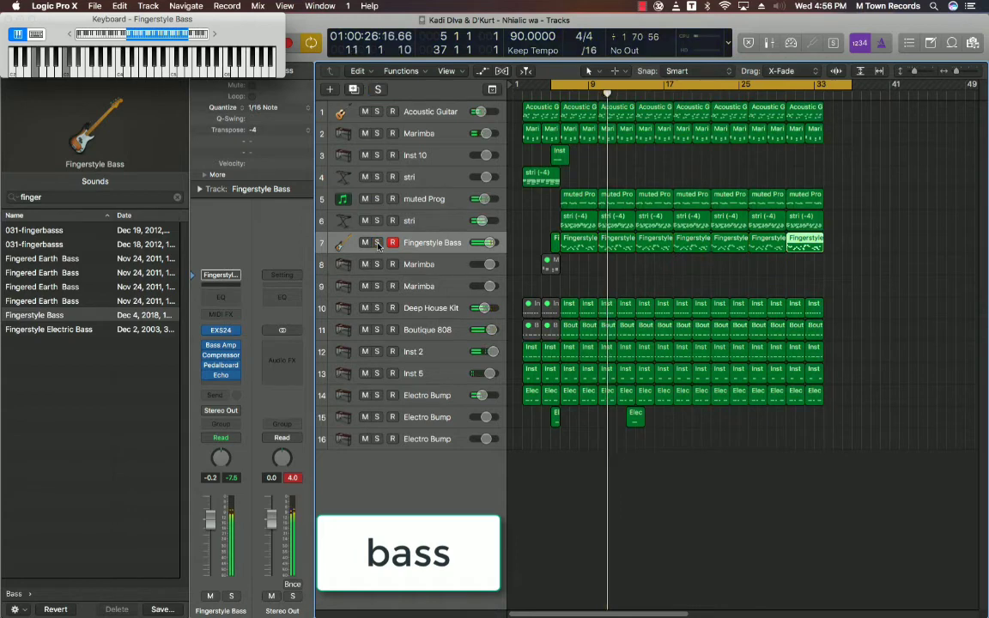
{"action": "left_click", "coordinate": [442, 222]}
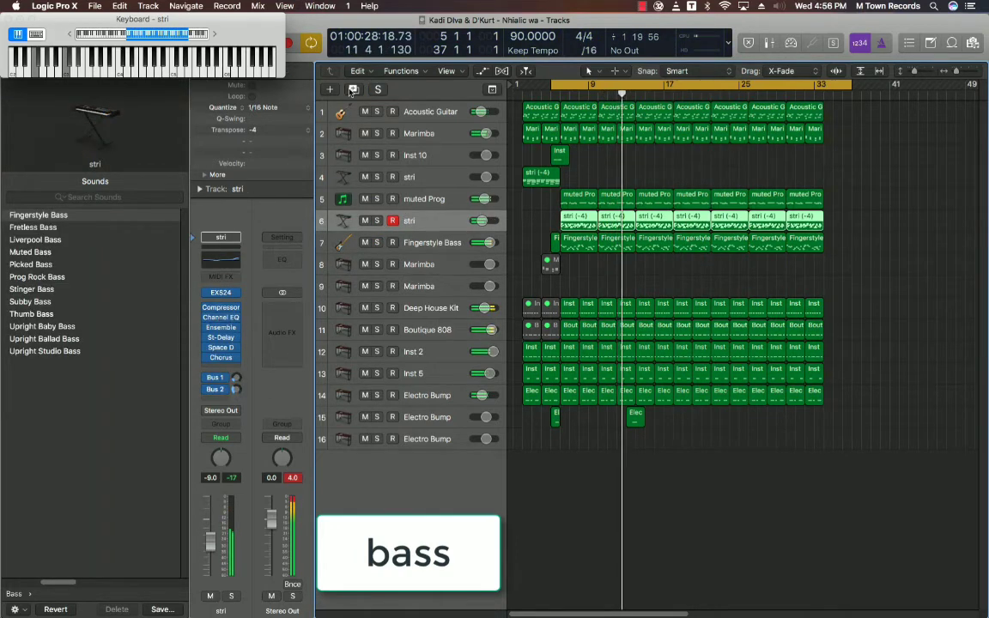
{"action": "left_click", "coordinate": [352, 89]}
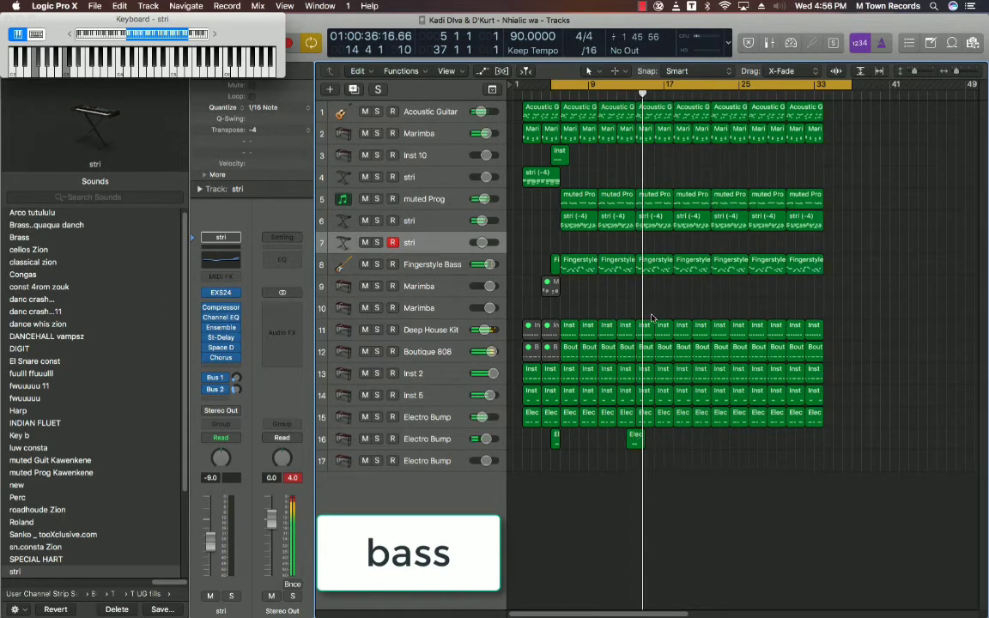
- Audition the Inst 10 horns in a cycle from bar 13 to 63, and set the cycle range around all regions from bar 2 to 34
{"action": "left_click_drag", "start_coordinate": [629, 85], "coordinate": [977, 85]}
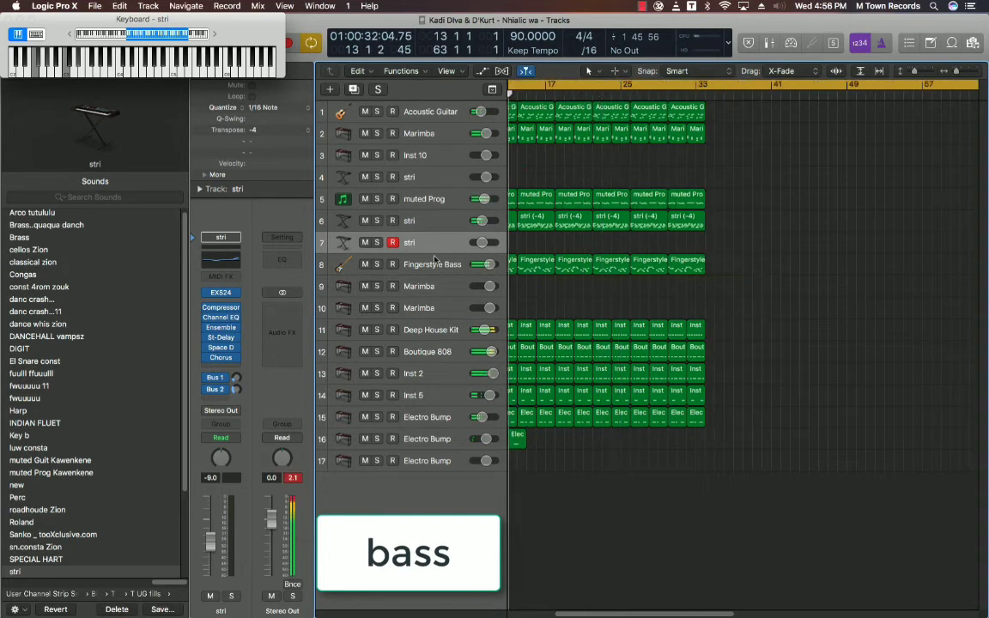
{"action": "left_click", "coordinate": [434, 161]}
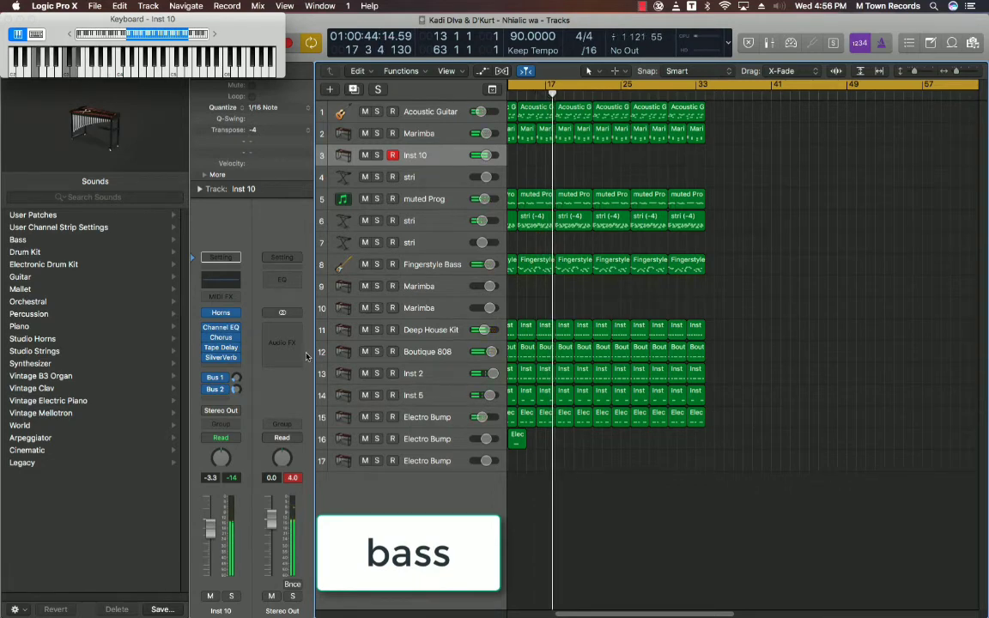
{"action": "key", "text": "Return"}
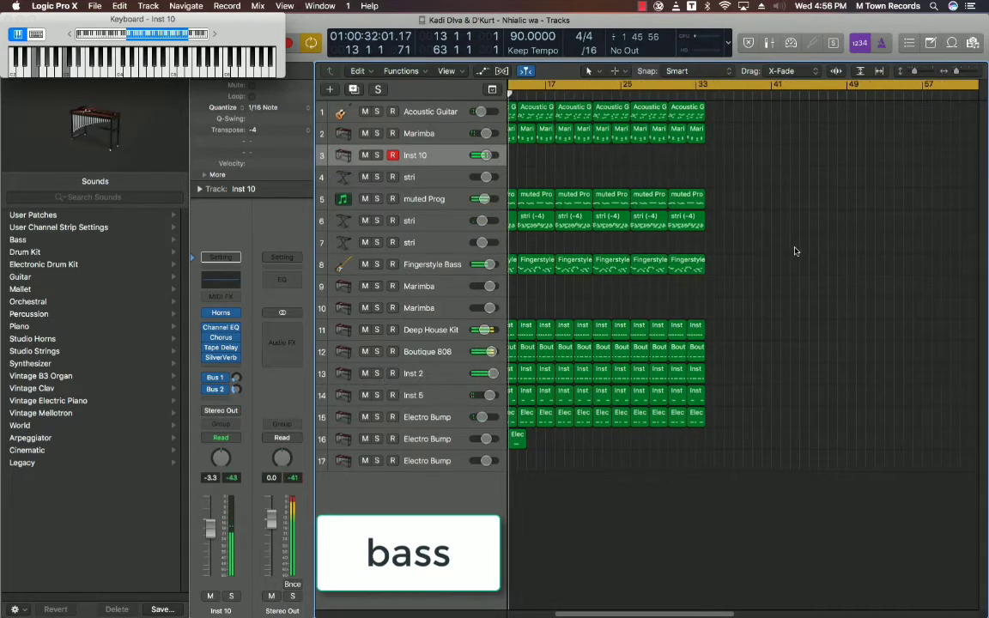
{"action": "key", "text": "super+a"}
{"action": "key", "text": "u"}
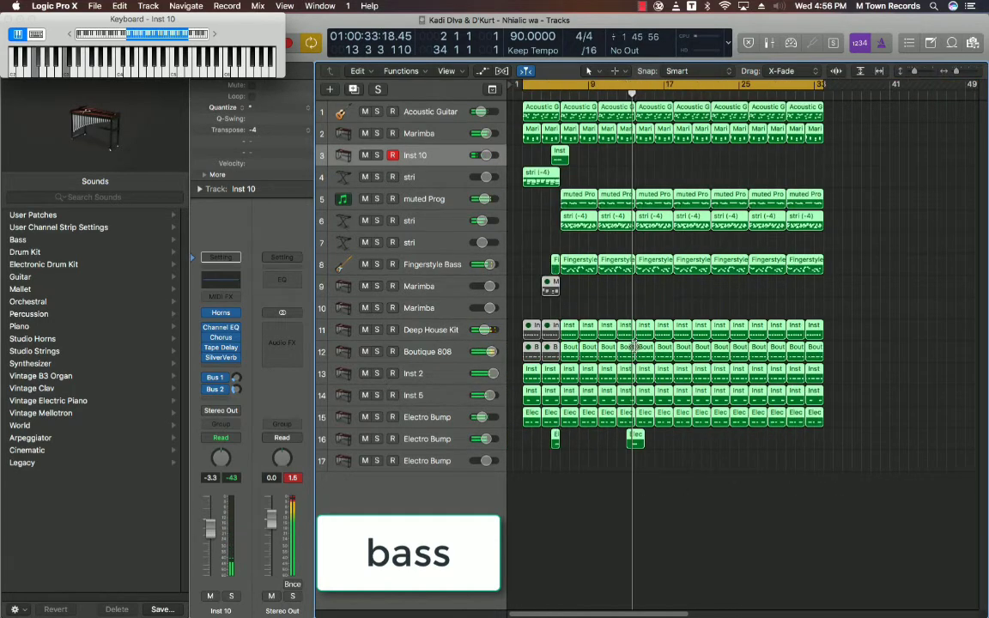
- Duplicate stri track 4 as an empty track below it
{"action": "left_click", "coordinate": [447, 178]}
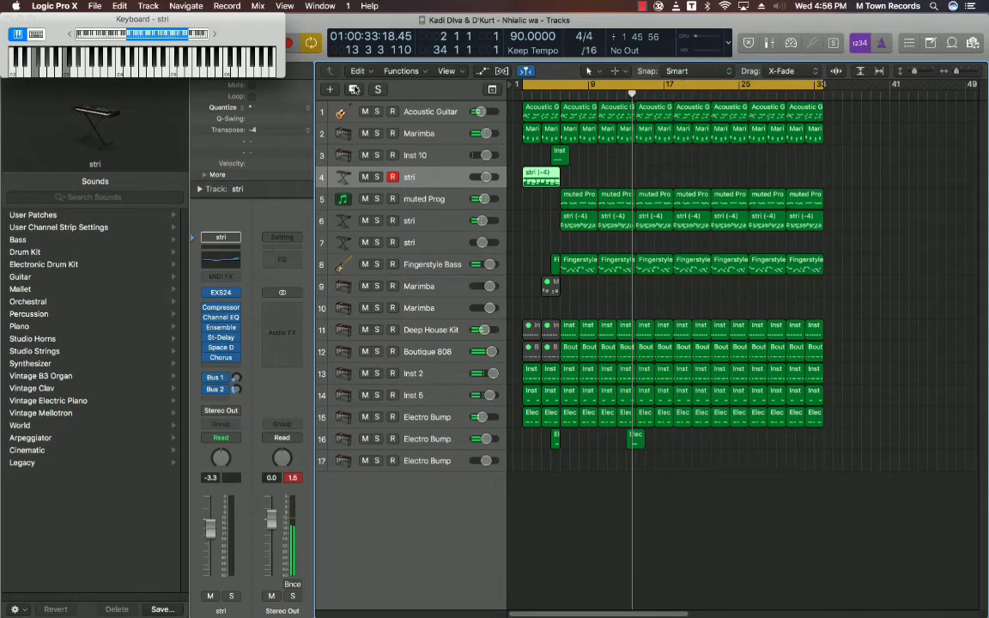
{"action": "key", "text": "super+d"}
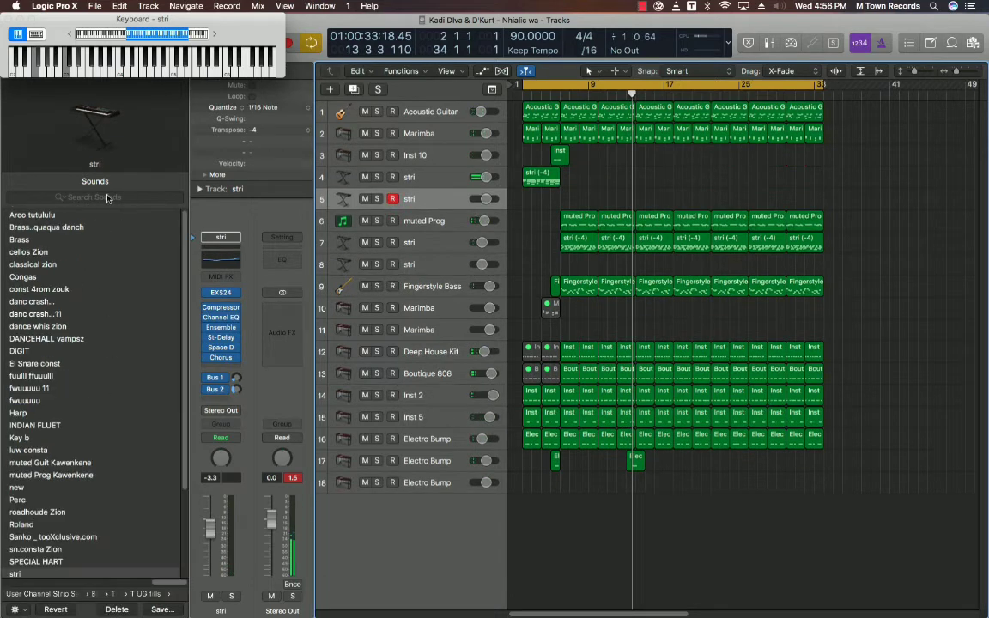
- Search the sound library for "yamaha", load H Yamaha CF-3 on the new track 5 and audition it with the beat
{"action": "left_click", "coordinate": [105, 198]}
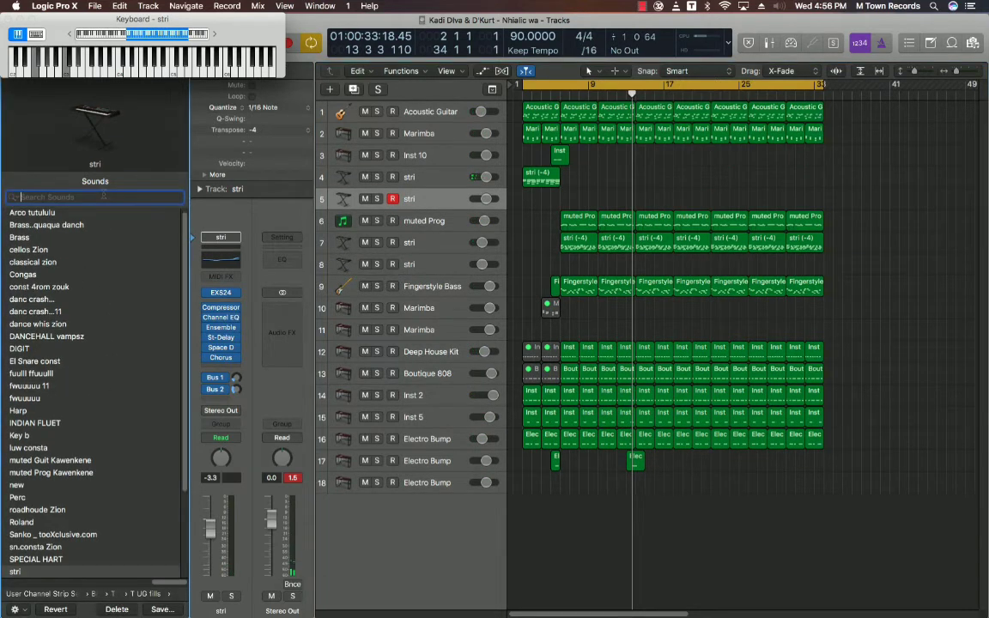
{"action": "type", "text": "ya"}
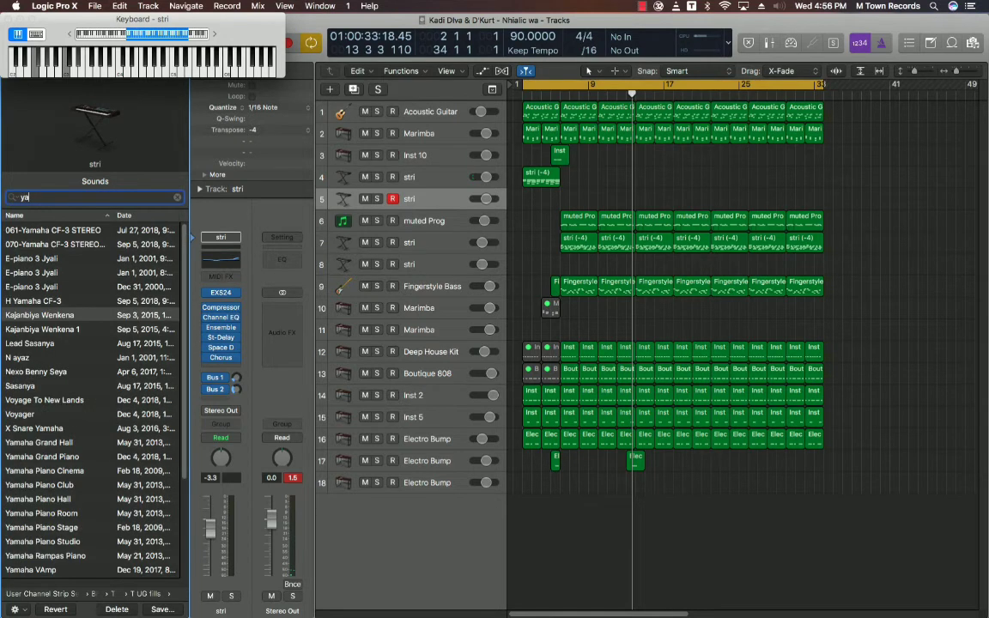
{"action": "type", "text": "maga"}
{"action": "key", "text": "BackSpace"}
{"action": "key", "text": "BackSpace"}
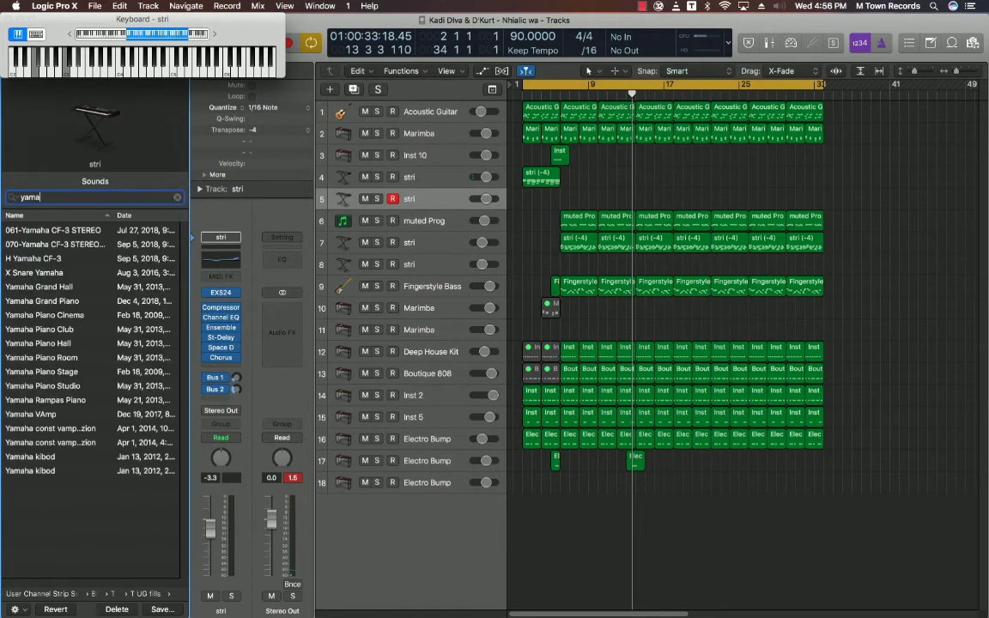
{"action": "left_click", "coordinate": [58, 259]}
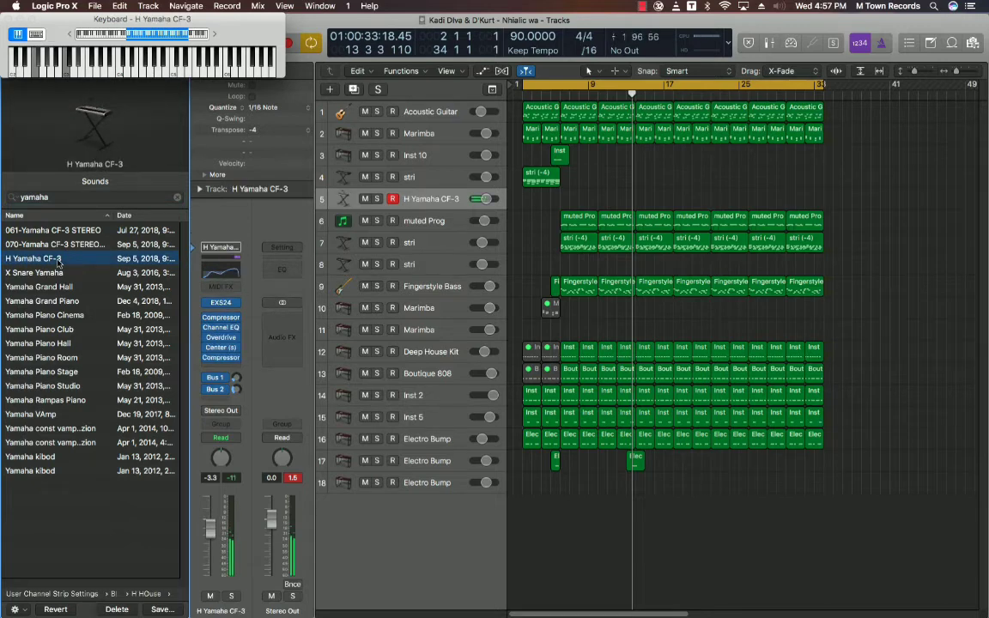
{"action": "key", "text": "space"}
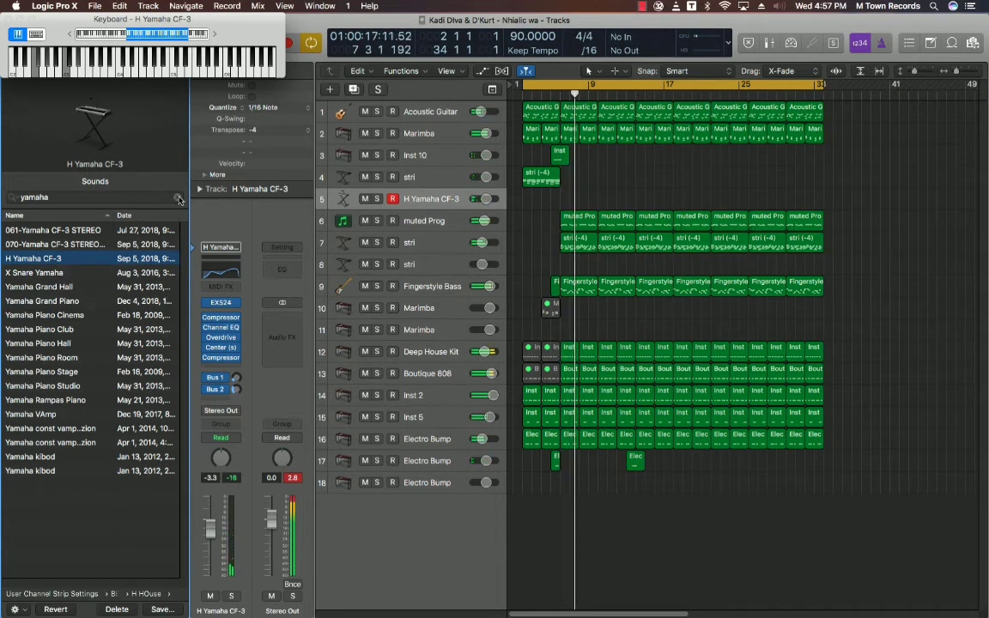
{"action": "left_click", "coordinate": [177, 196]}
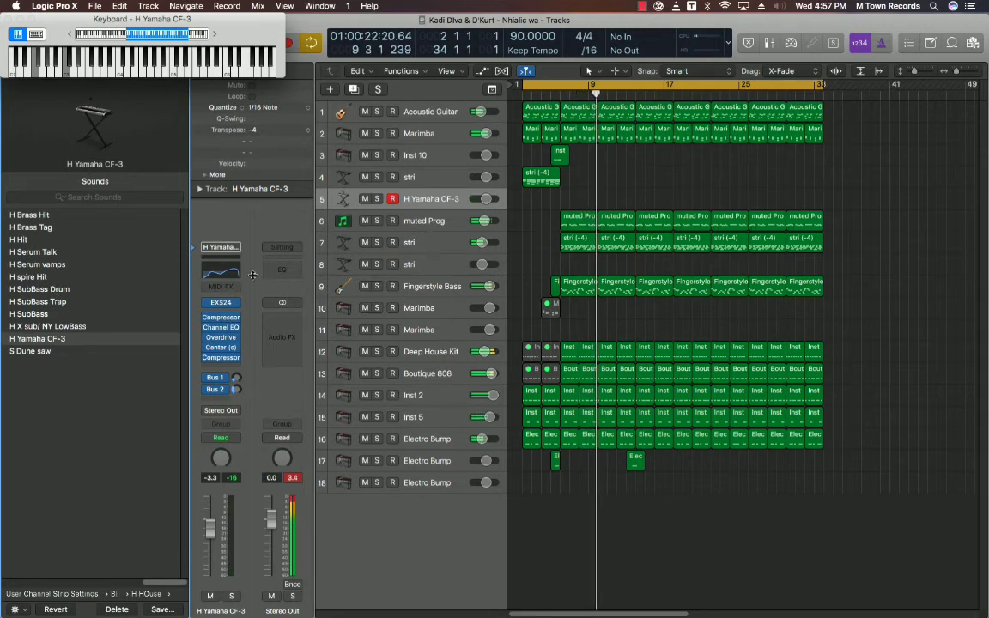
- Undo loading the Yamaha CF-3 sound on track 5 and load the KORG WAVESTATION instrument there instead
{"action": "key", "text": "super+z"}
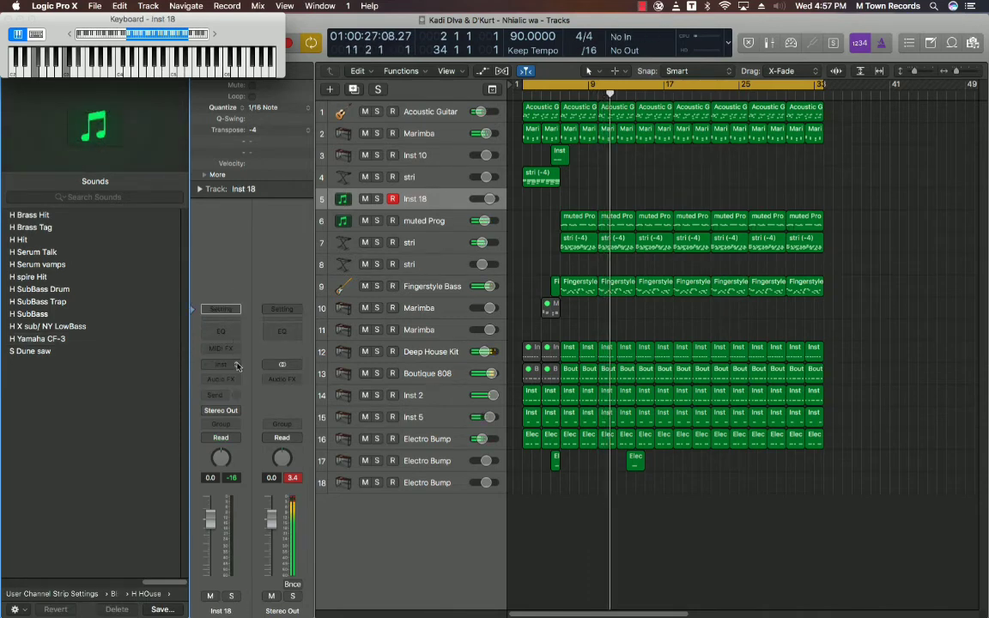
{"action": "left_click", "coordinate": [234, 366]}
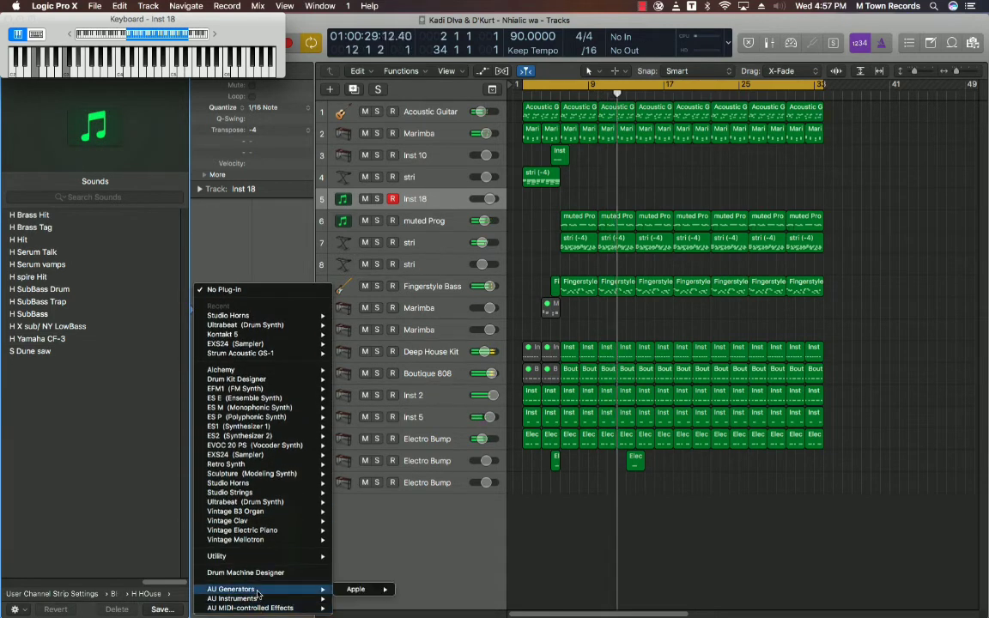
{"action": "mouse_move", "coordinate": [258, 599]}
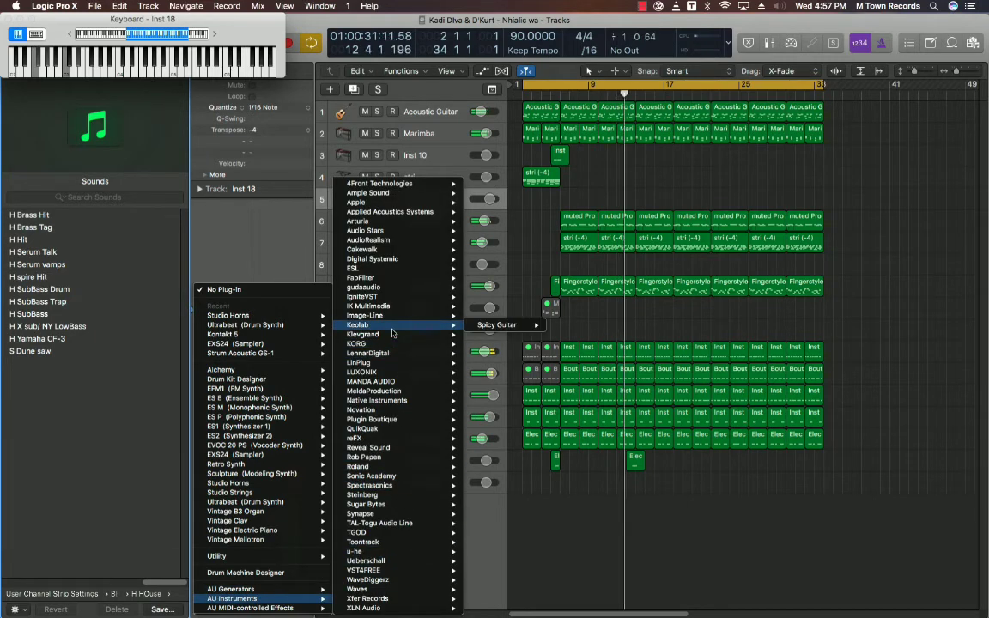
{"action": "mouse_move", "coordinate": [429, 343]}
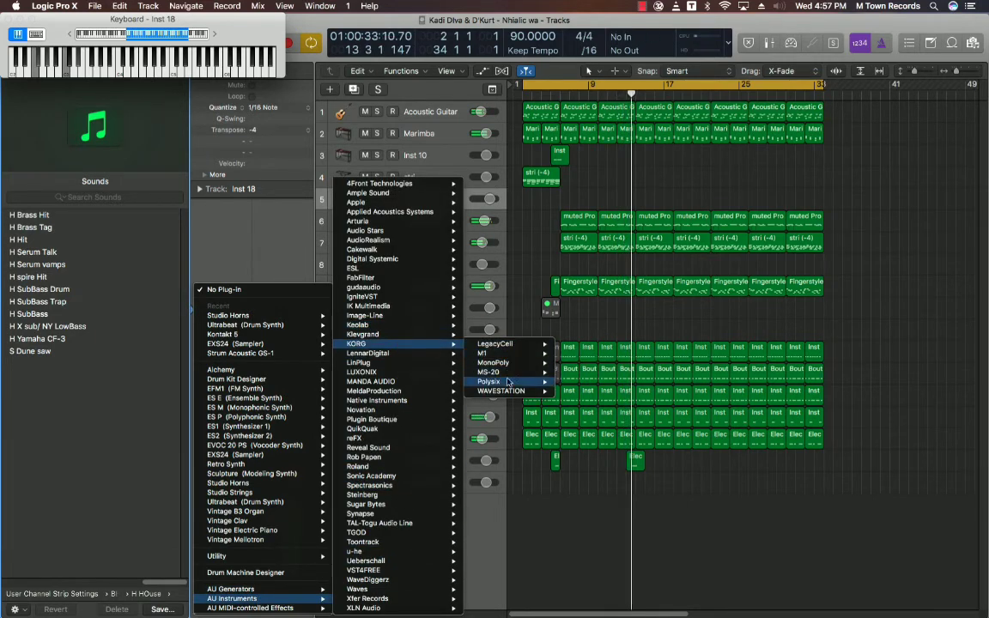
{"action": "mouse_move", "coordinate": [515, 391]}
{"action": "left_click", "coordinate": [576, 390]}
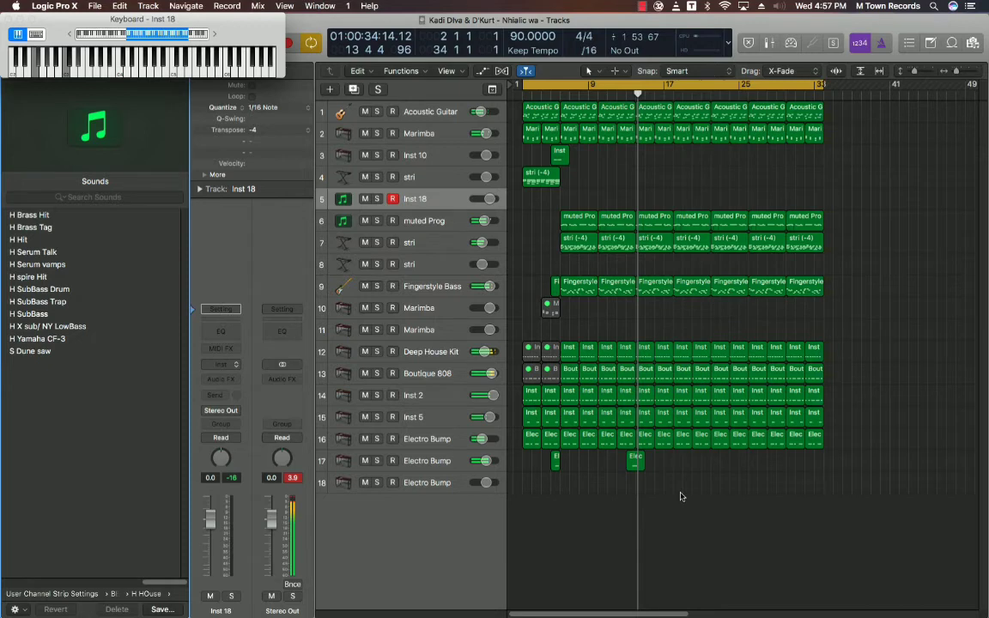
- Copy the Electro Bump region at bar 13 on track 17 to bars 21 and 29
{"action": "key", "text": "v"}
{"action": "left_click_drag", "start_coordinate": [636, 460], "coordinate": [783, 463]}
{"action": "left_click", "coordinate": [22, 33]}
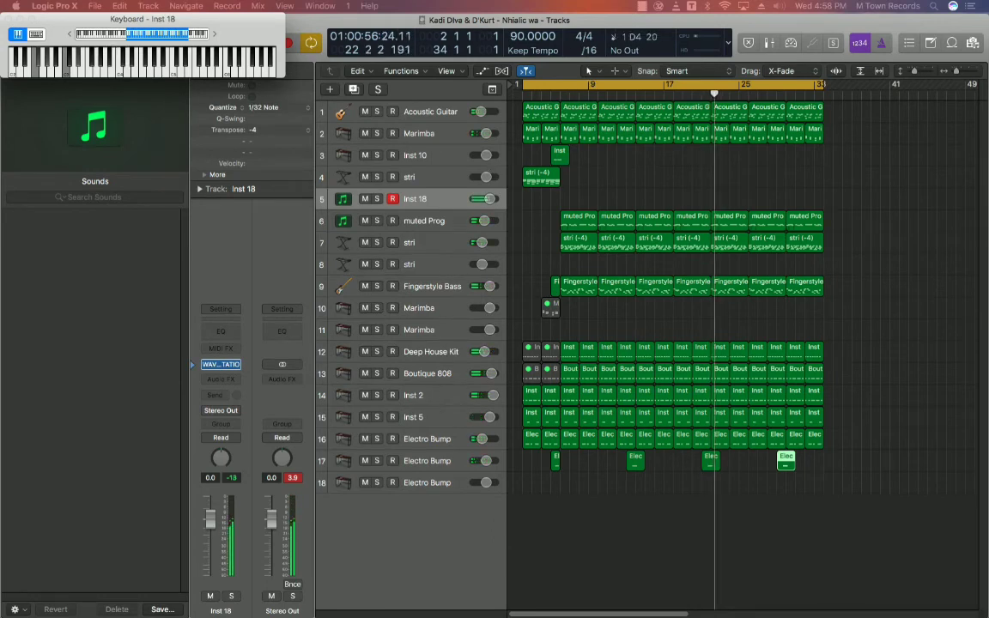
- Audition RAM1 performances in the WAVESTATION, choose 33 Vox Arpeggios, and record a melody on Inst 18 over about bars 1 to 7
{"action": "key", "text": "v"}
{"action": "left_click", "coordinate": [672, 331]}
{"action": "left_click", "coordinate": [666, 366]}
{"action": "left_click", "coordinate": [713, 368]}
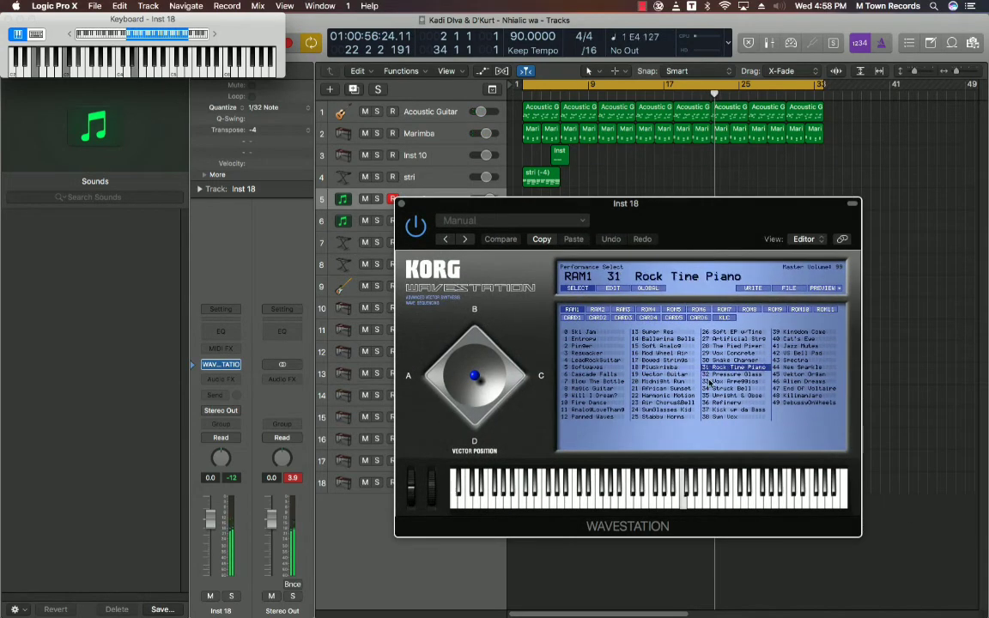
{"action": "left_click", "coordinate": [721, 381]}
{"action": "left_click", "coordinate": [735, 395]}
{"action": "left_click", "coordinate": [747, 383]}
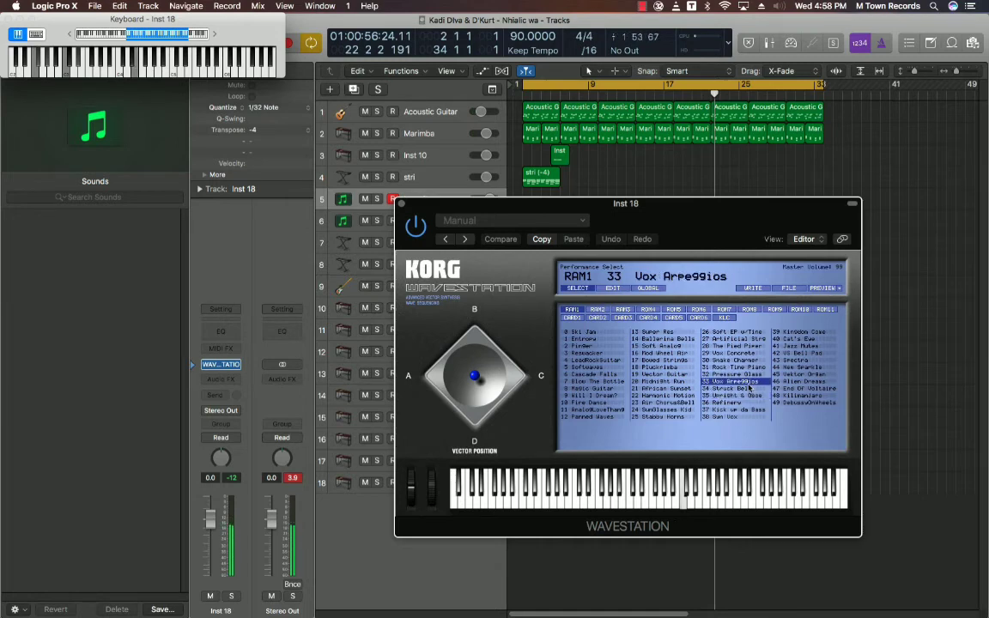
{"action": "key", "text": "Return"}
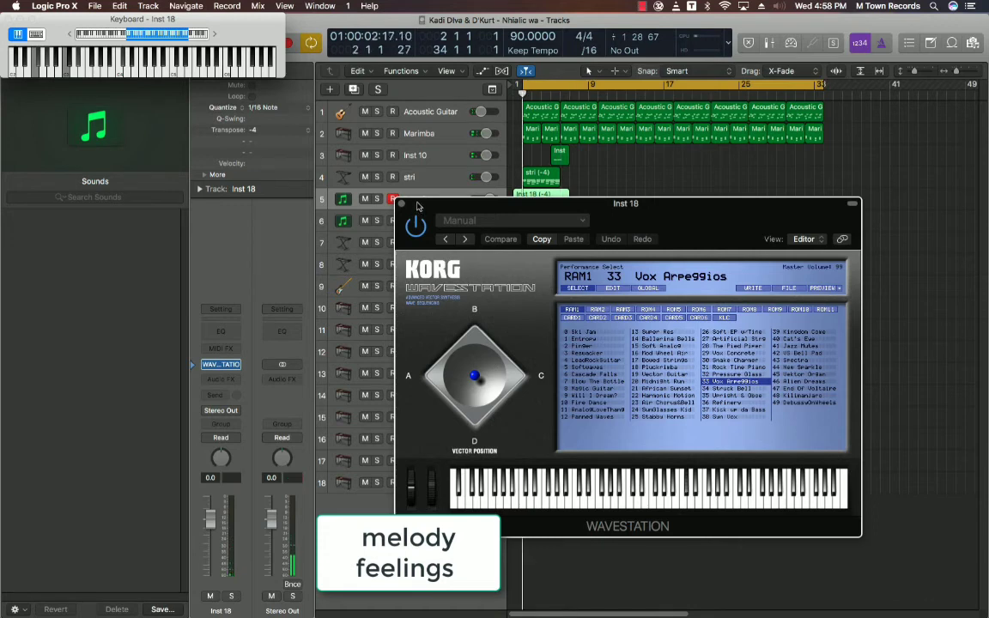
{"action": "left_click", "coordinate": [400, 203]}
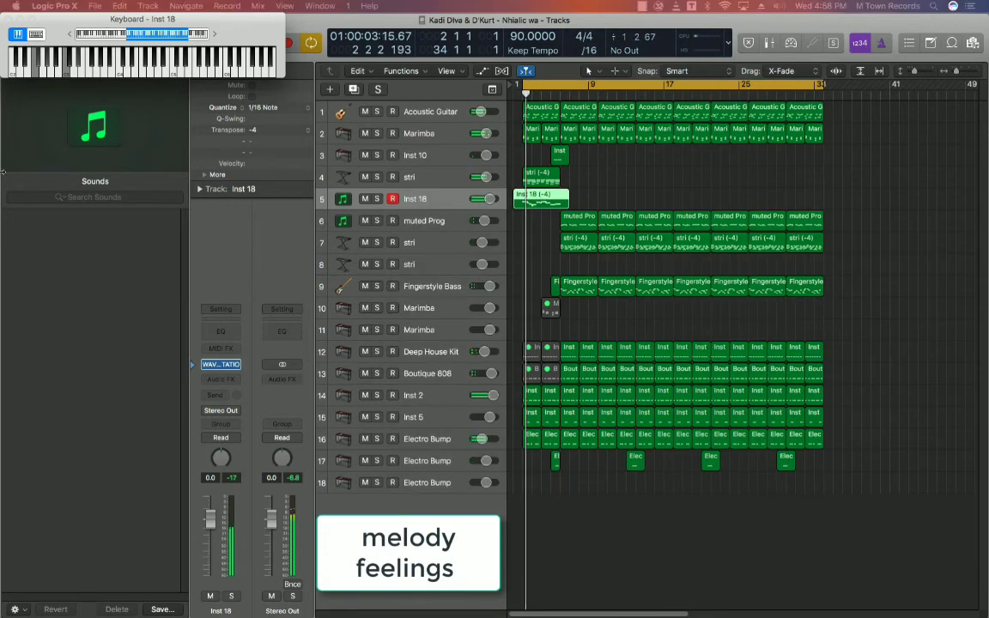
- Add a SilverVerb reverb to Inst 18 and set its wet output to 38%
{"action": "left_click", "coordinate": [221, 379]}
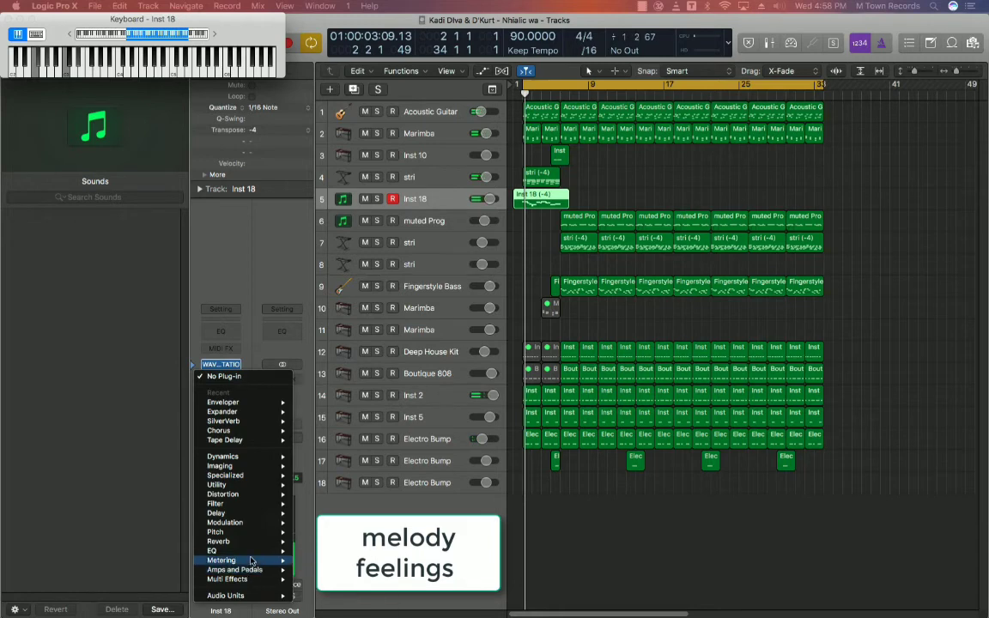
{"action": "mouse_move", "coordinate": [253, 541]}
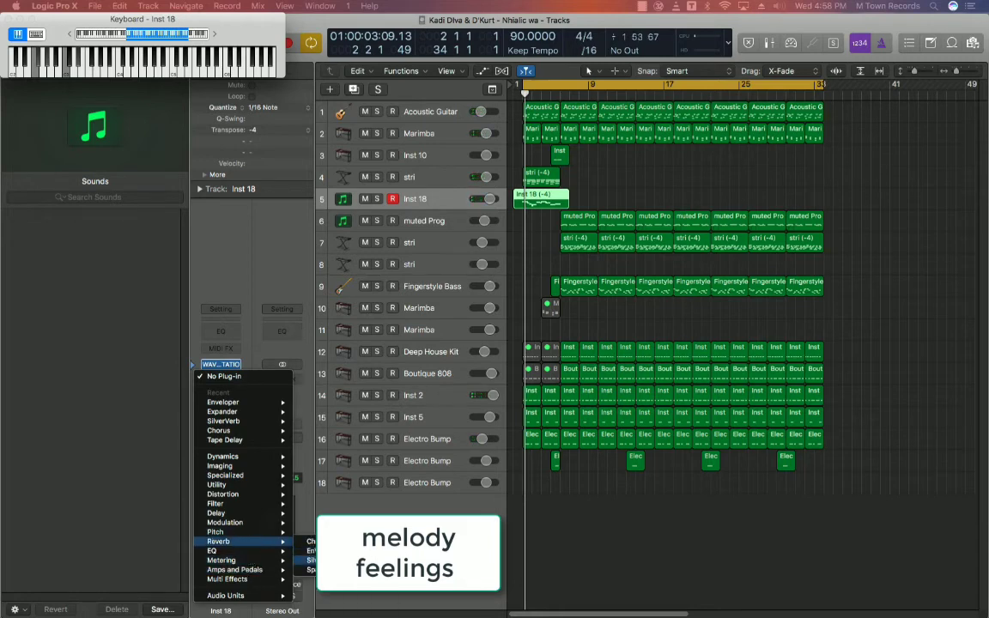
{"action": "left_click", "coordinate": [311, 560]}
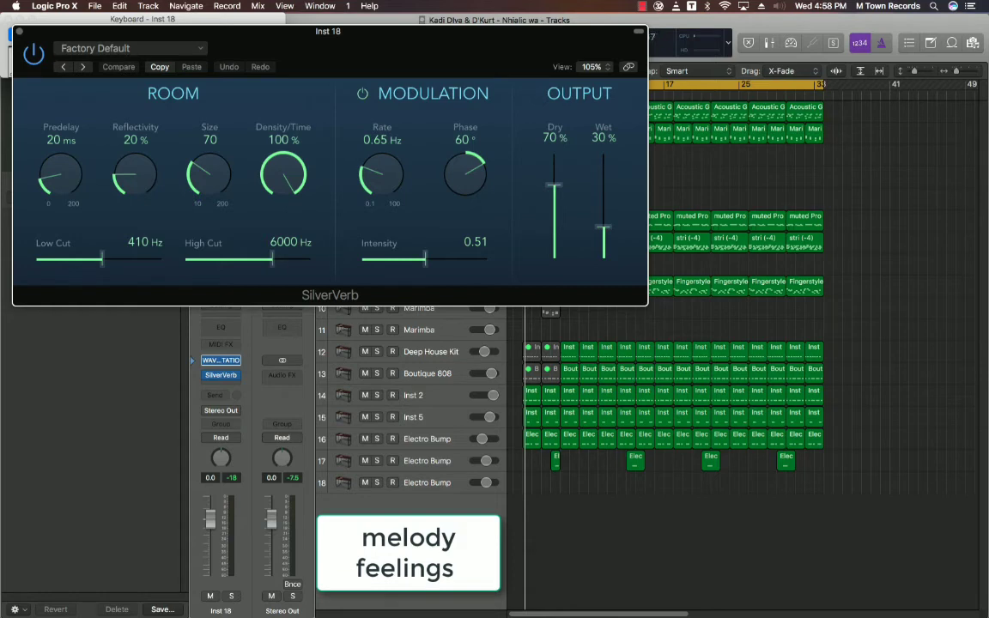
{"action": "left_click_drag", "start_coordinate": [605, 228], "coordinate": [611, 224]}
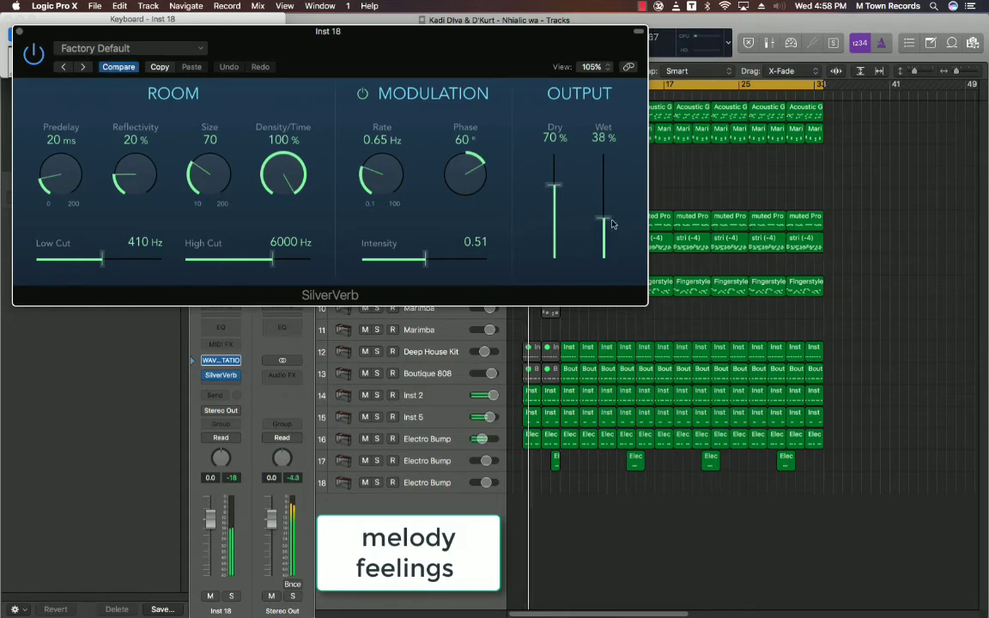
{"action": "left_click_drag", "start_coordinate": [467, 71], "coordinate": [667, 309]}
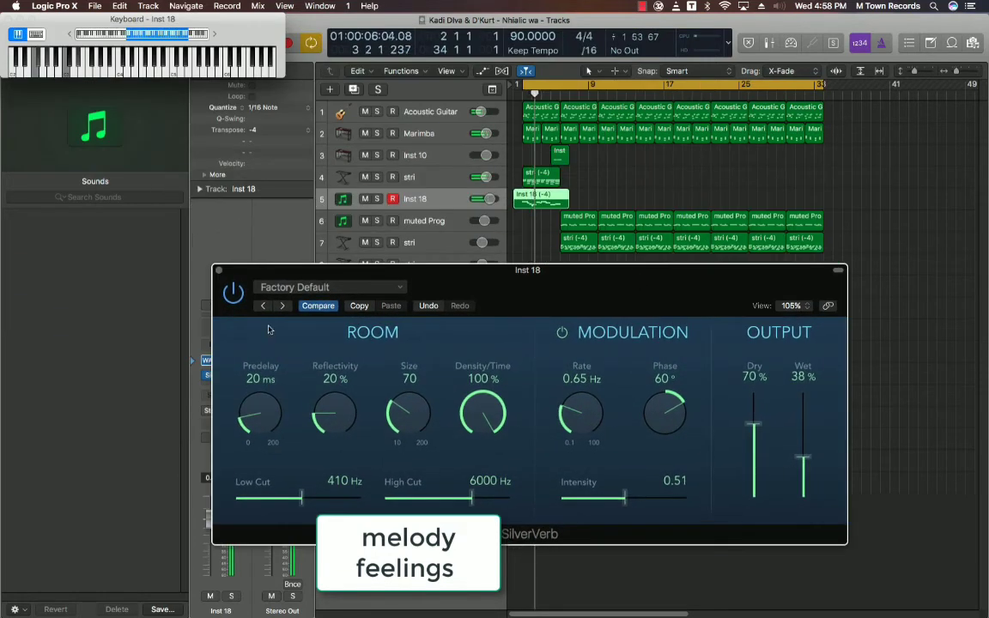
{"action": "left_click_drag", "start_coordinate": [263, 271], "coordinate": [357, 285]}
- Add a Stereo Delay after the reverb on Inst 18 and set its left output mix to 11%
{"action": "left_click", "coordinate": [235, 378]}
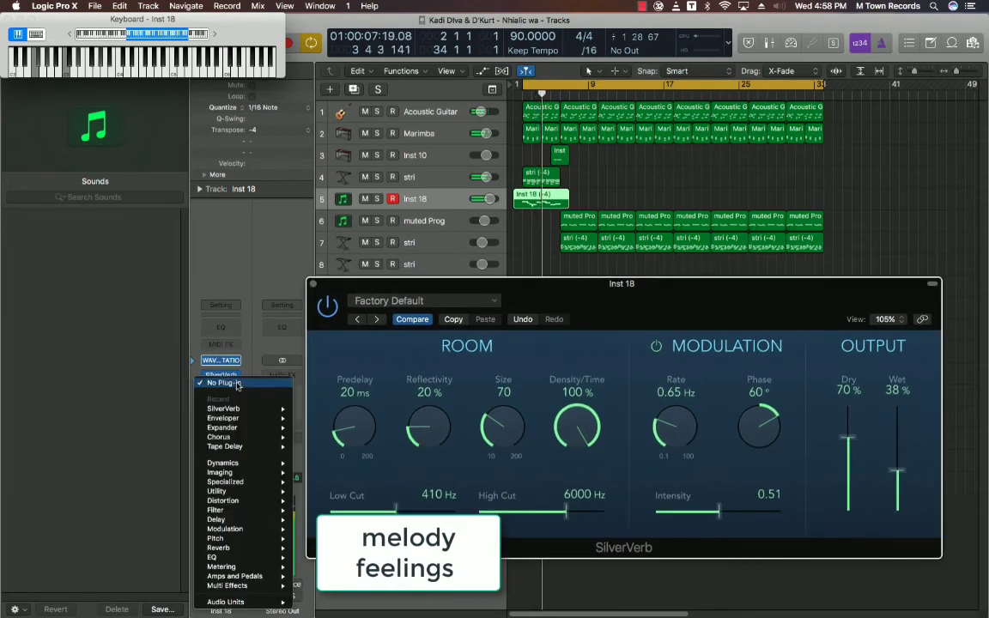
{"action": "mouse_move", "coordinate": [244, 549]}
{"action": "mouse_move", "coordinate": [241, 519]}
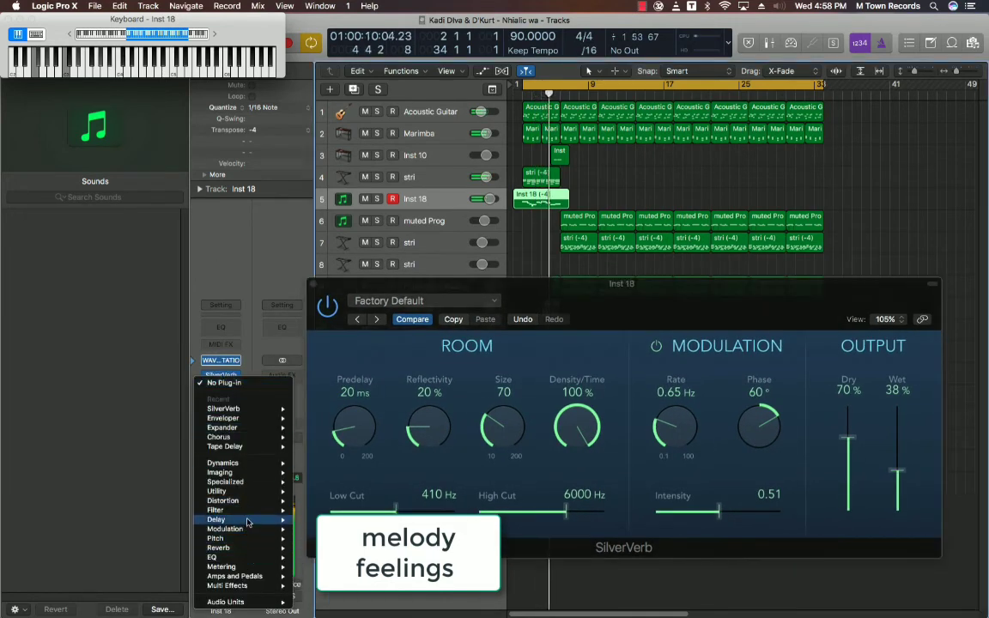
{"action": "left_click", "coordinate": [313, 548]}
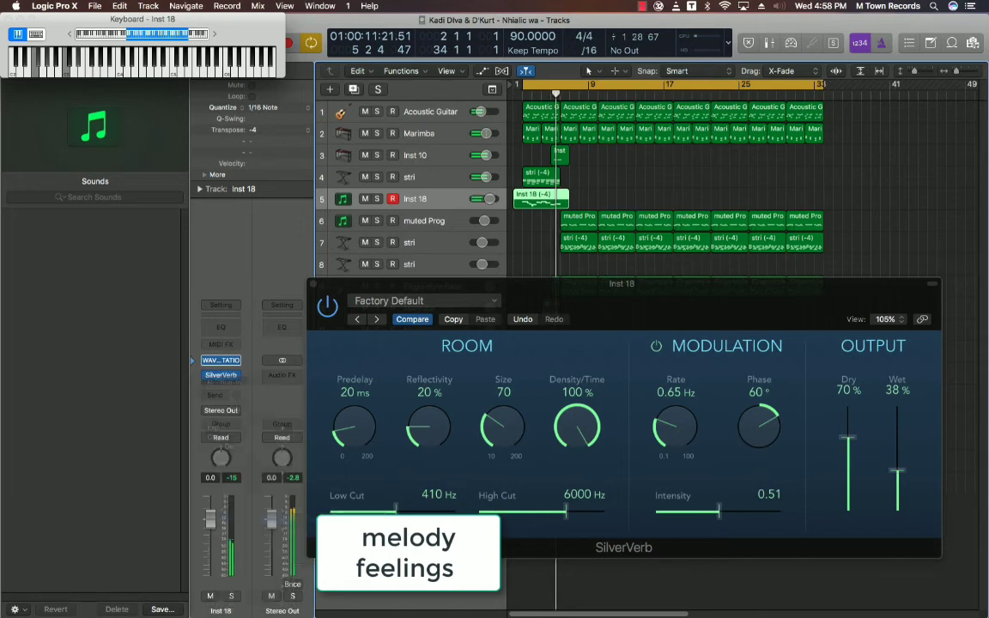
{"action": "left_click_drag", "start_coordinate": [393, 324], "coordinate": [346, 325]}
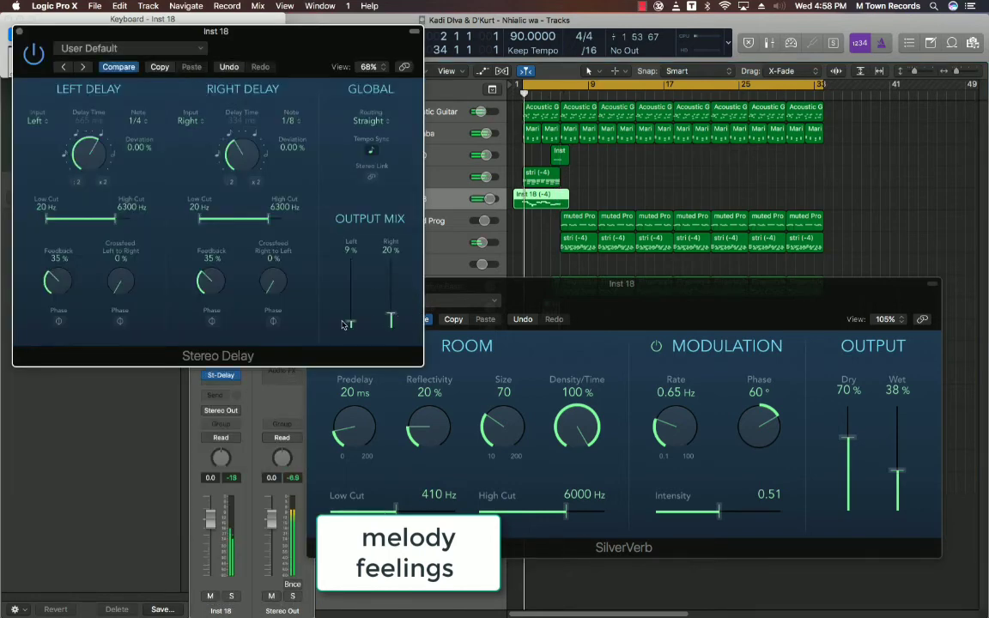
- Raise the Inst 18 volume to 2.1 dB and close both effect windows
{"action": "left_click", "coordinate": [210, 518]}
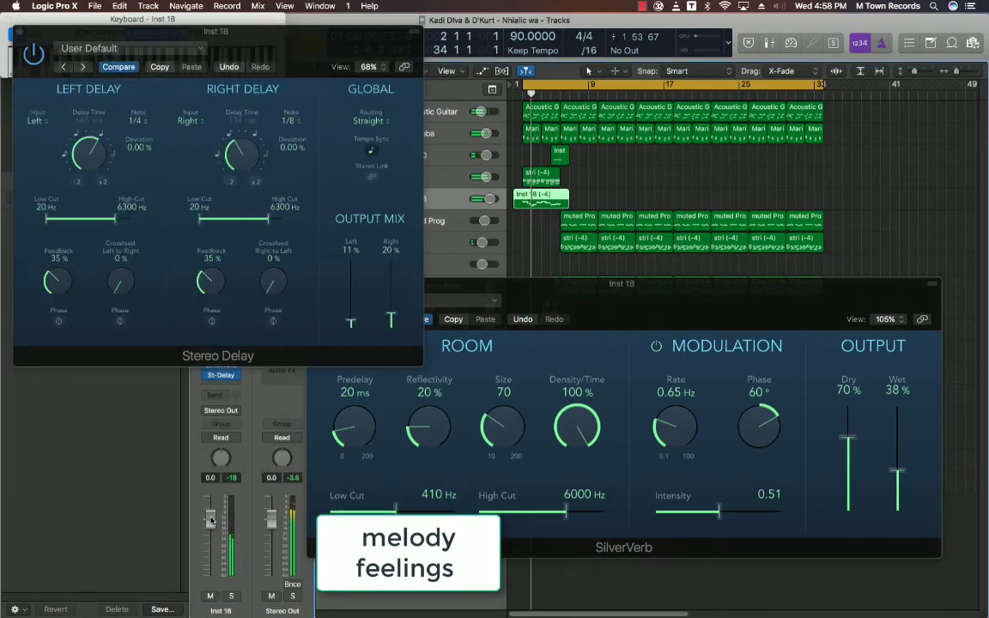
{"action": "left_click", "coordinate": [19, 32]}
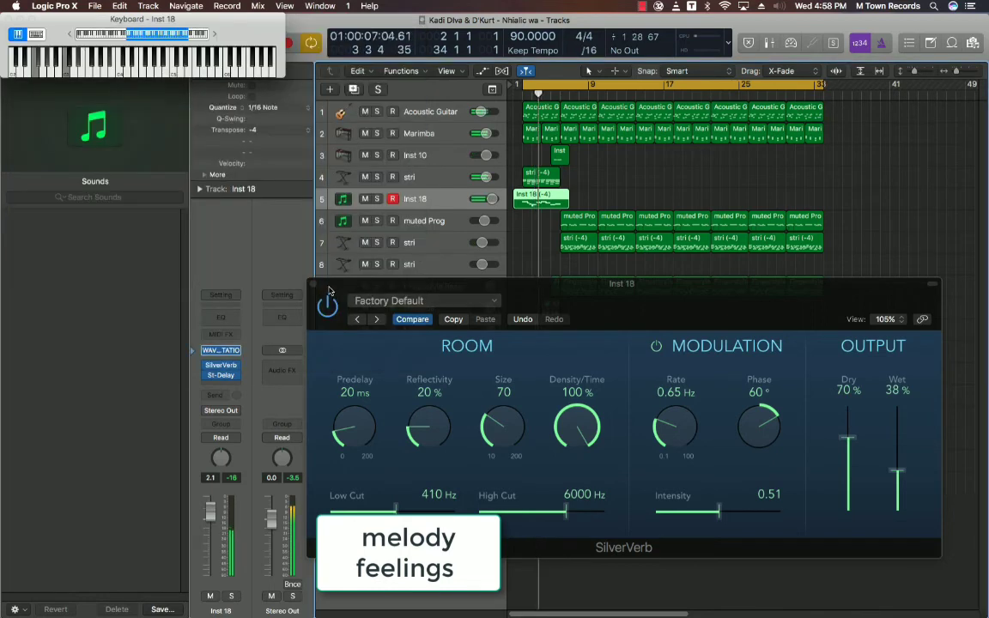
{"action": "left_click", "coordinate": [313, 286]}
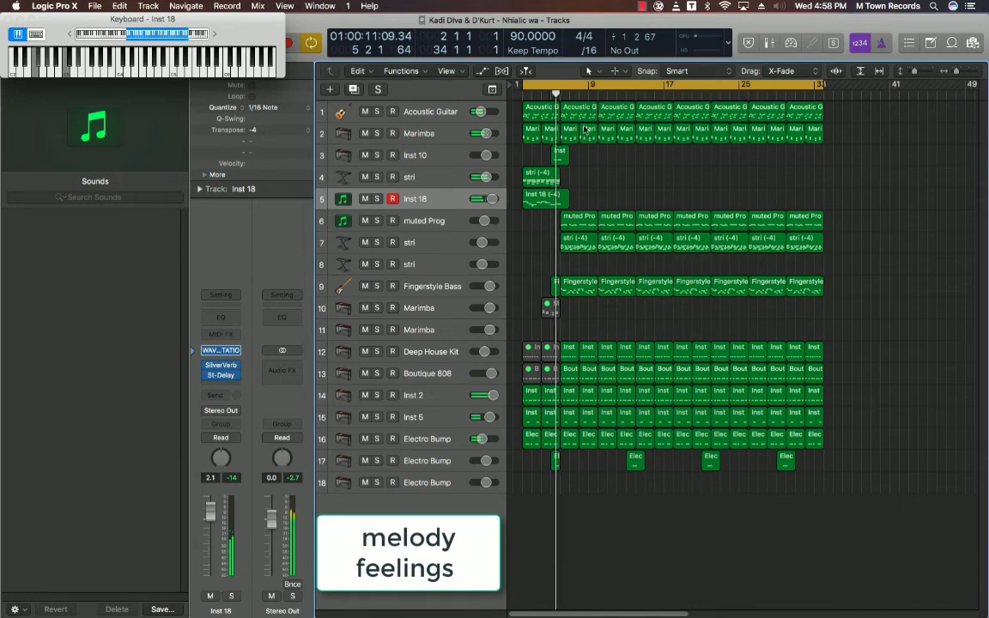
- Duplicate Inst 18 as an empty track below it, audition other WAVESTATION performances and choose 41 Jazz Mutes
{"action": "key", "text": "super+d"}
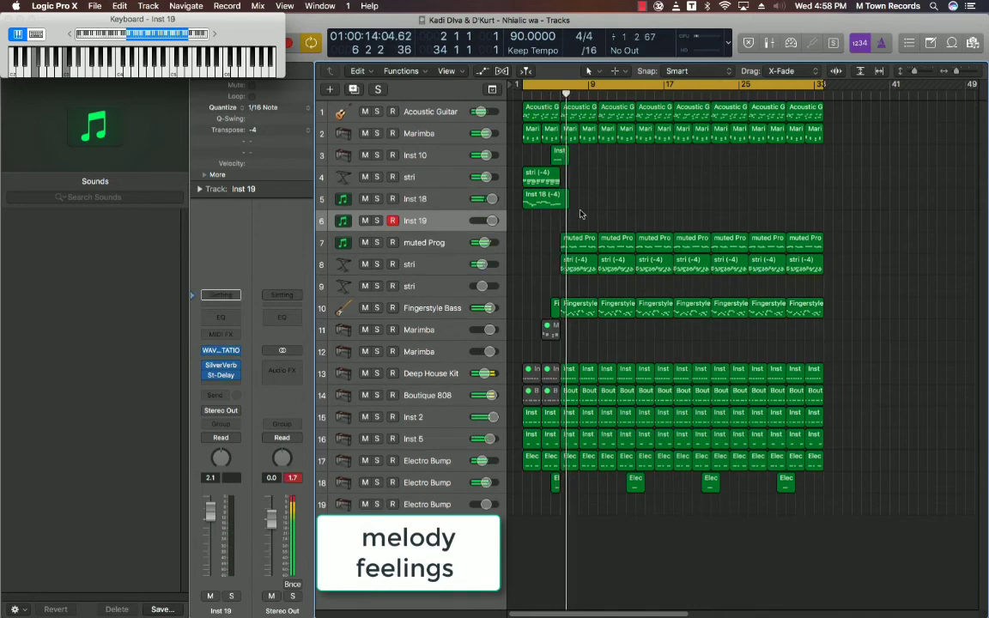
{"action": "left_click", "coordinate": [221, 350]}
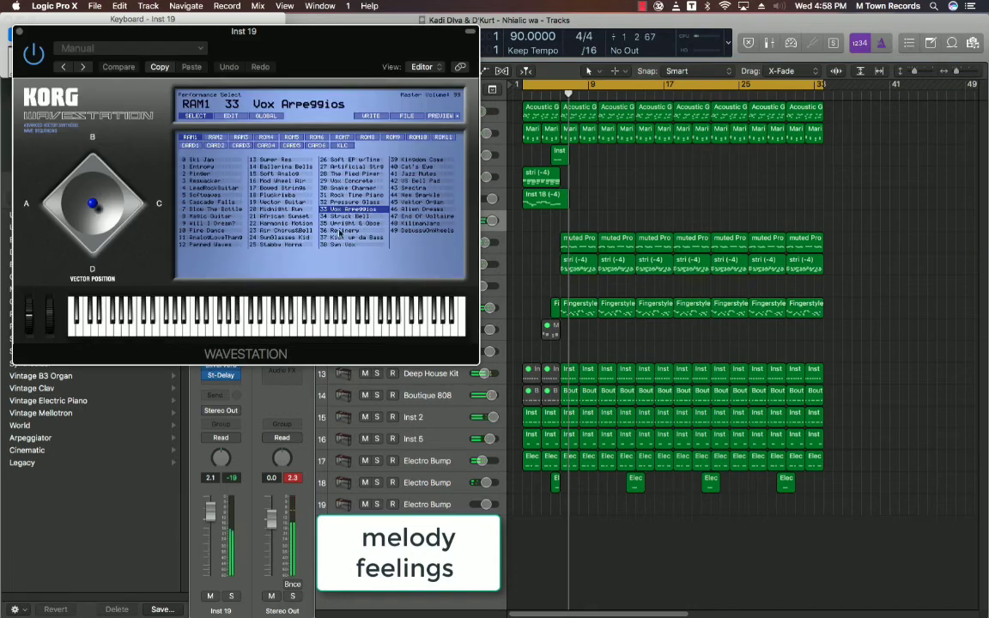
{"action": "left_click", "coordinate": [352, 174]}
{"action": "left_click", "coordinate": [416, 181]}
{"action": "left_click", "coordinate": [423, 216]}
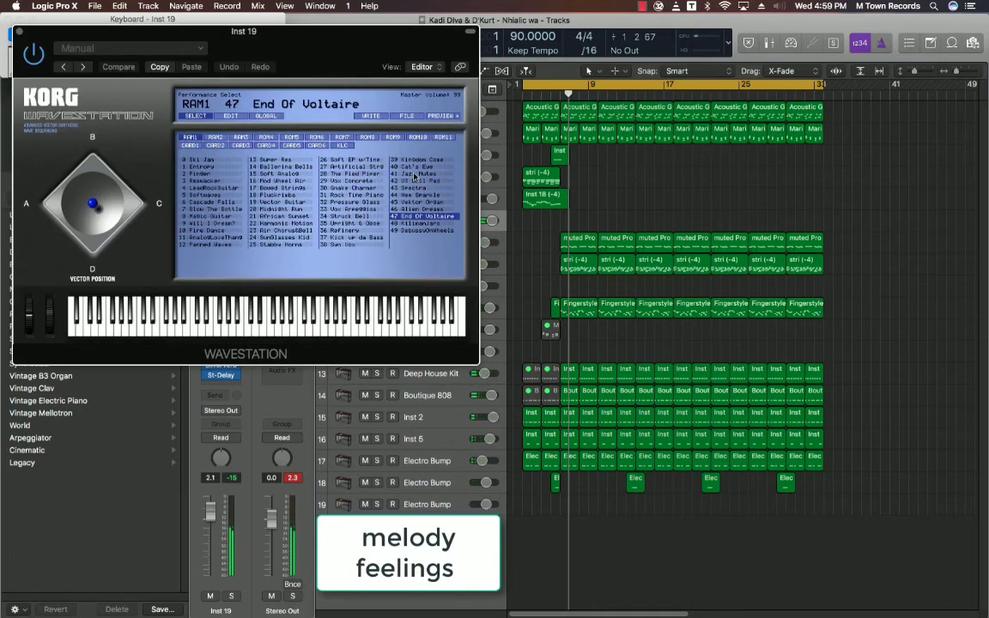
{"action": "left_click", "coordinate": [415, 174]}
{"action": "left_click", "coordinate": [418, 182]}
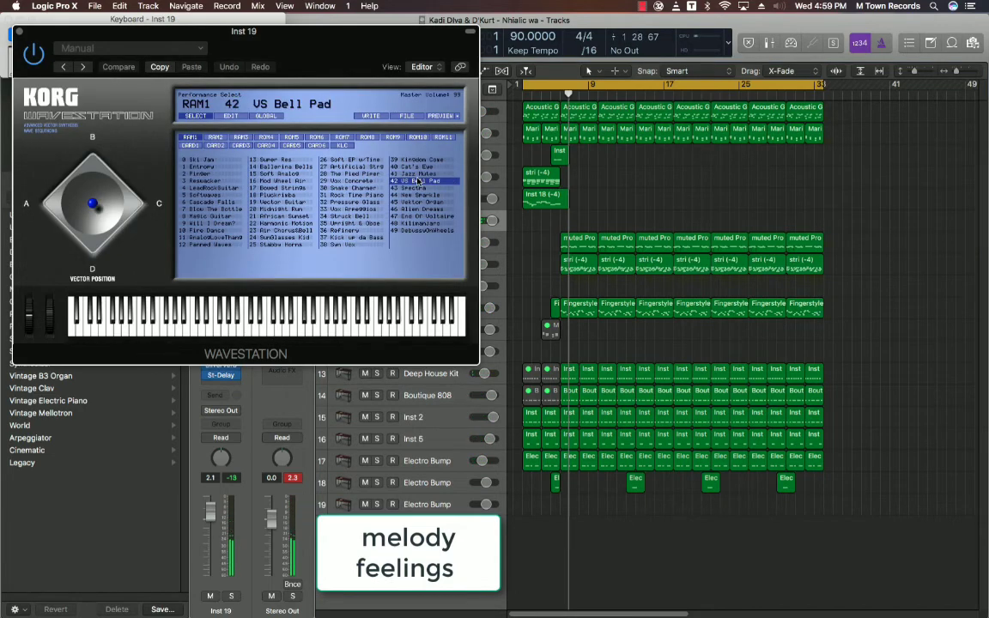
{"action": "key", "text": "space"}
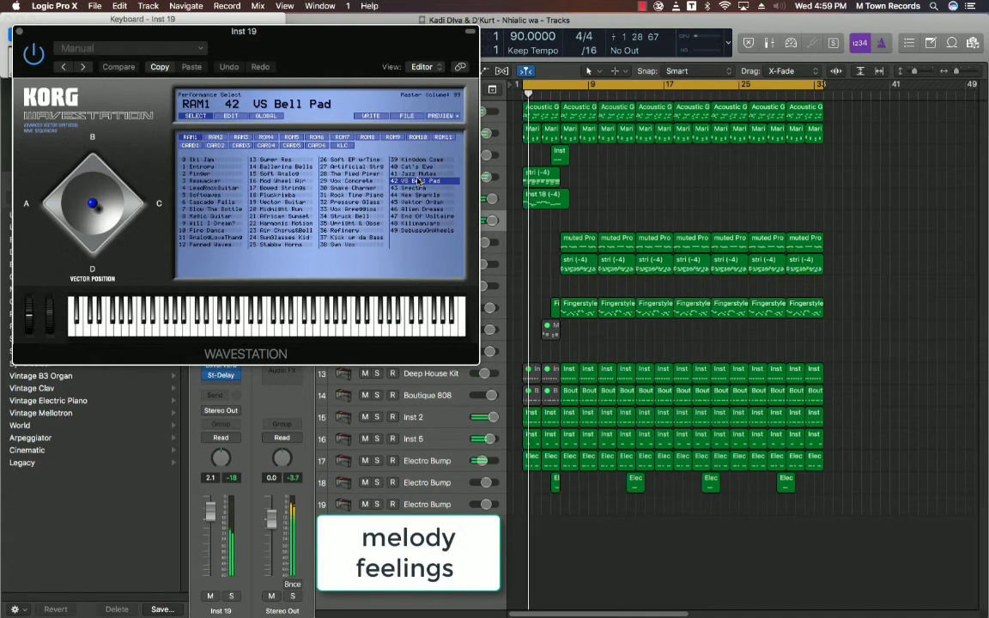
{"action": "left_click", "coordinate": [419, 174]}
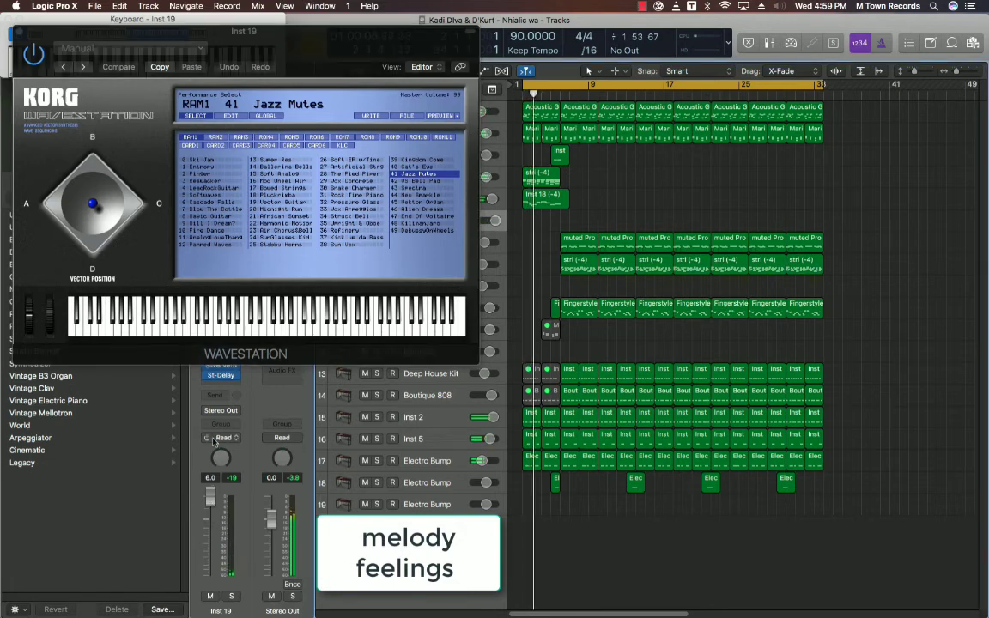
- Raise the Inst 19 volume to 6.0 dB and record a Jazz Mutes part over about bars 1 to 7
{"action": "left_click_drag", "start_coordinate": [212, 520], "coordinate": [214, 441]}
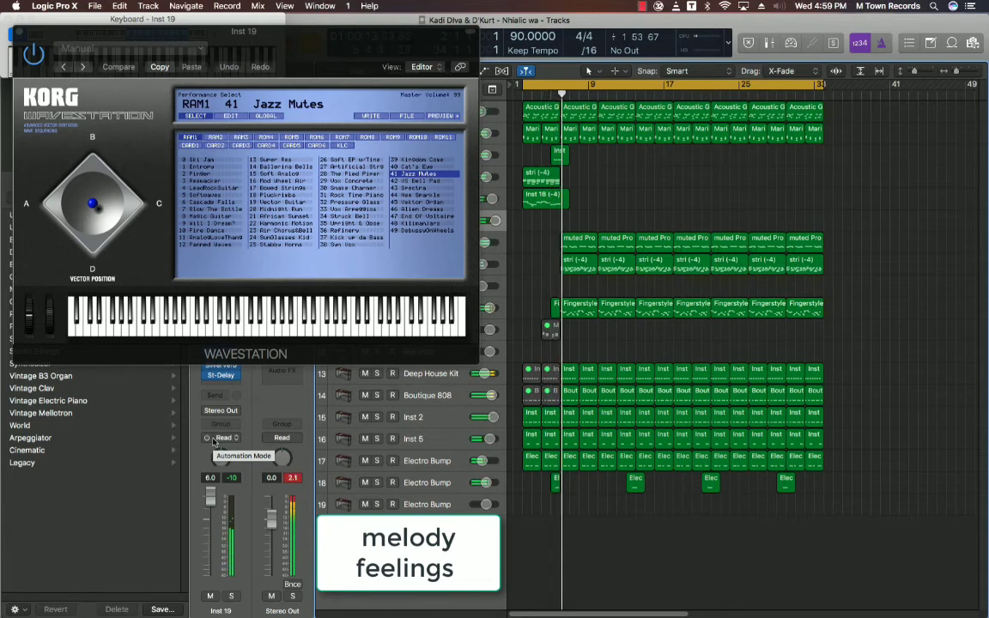
{"action": "key", "text": "space"}
{"action": "key", "text": "space"}
- Trim the Inst 19 region to bars 2 to 6 by cutting off both ends, and copy it to start at bar 6
{"action": "double_click", "coordinate": [524, 227], "text": "super"}
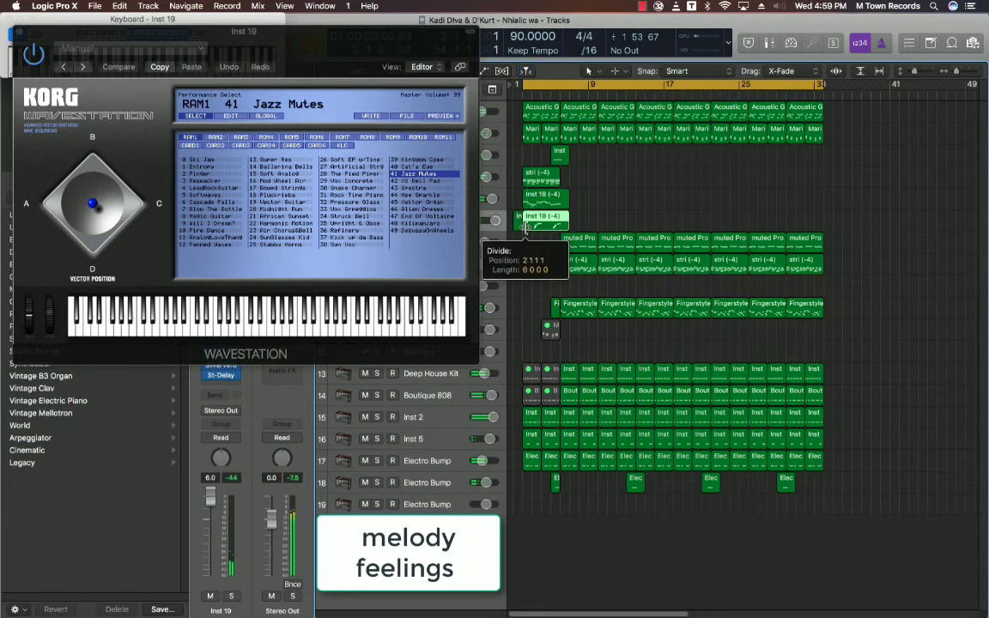
{"action": "left_click", "coordinate": [519, 223]}
{"action": "key", "text": "BackSpace"}
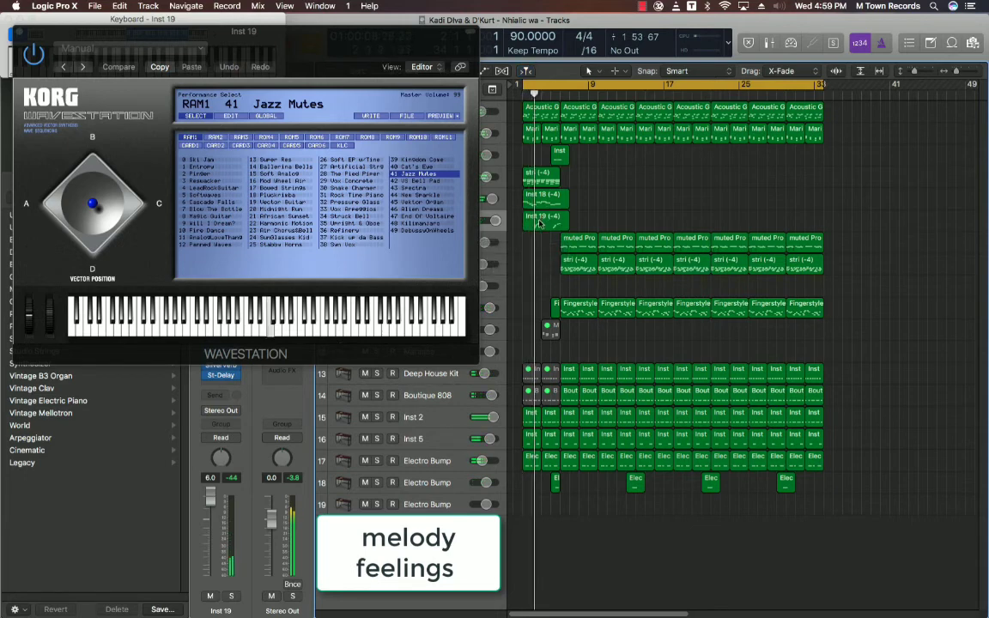
{"action": "left_click", "coordinate": [560, 223], "text": "super"}
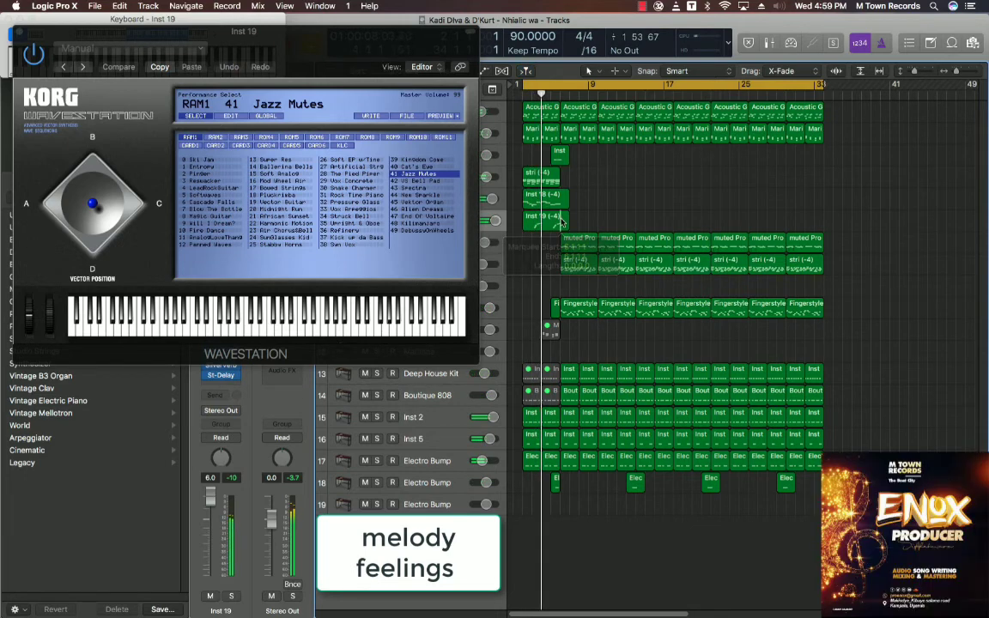
{"action": "left_click", "coordinate": [559, 222], "text": "super"}
{"action": "left_click", "coordinate": [564, 226]}
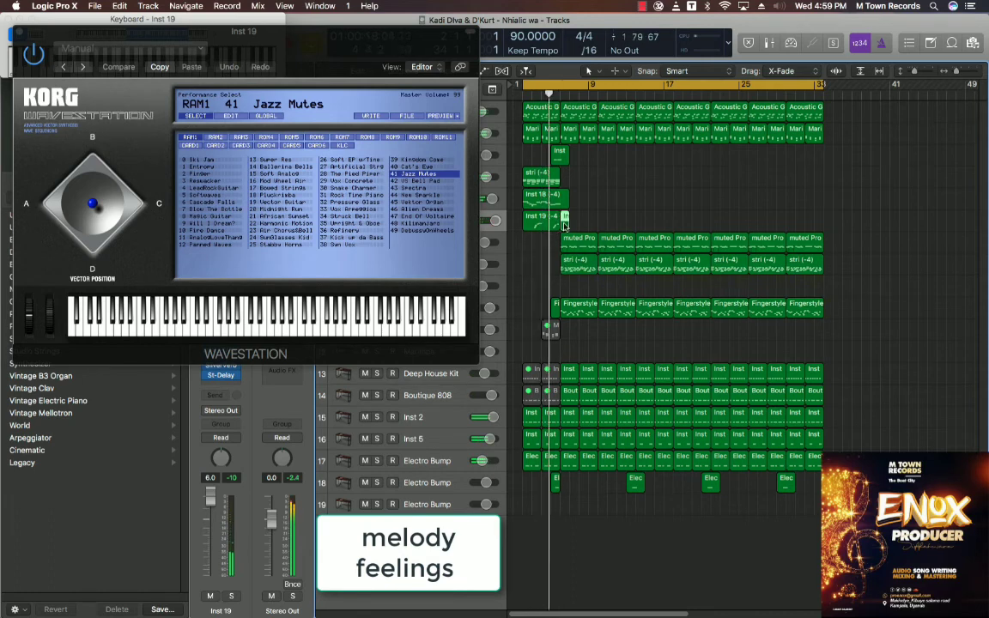
{"action": "key", "text": "Delete"}
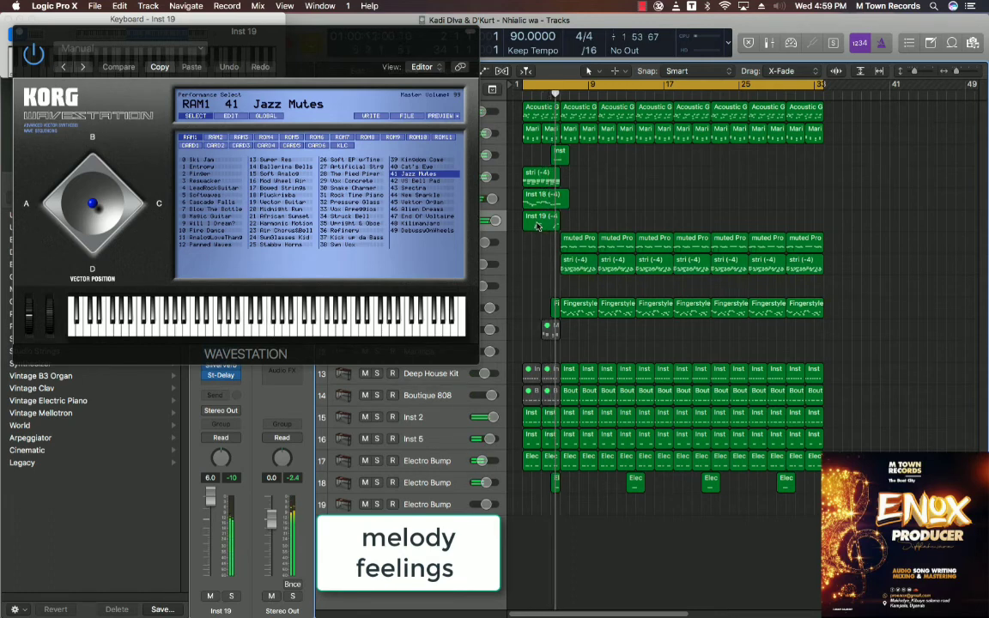
{"action": "left_click_drag", "start_coordinate": [537, 226], "coordinate": [578, 230]}
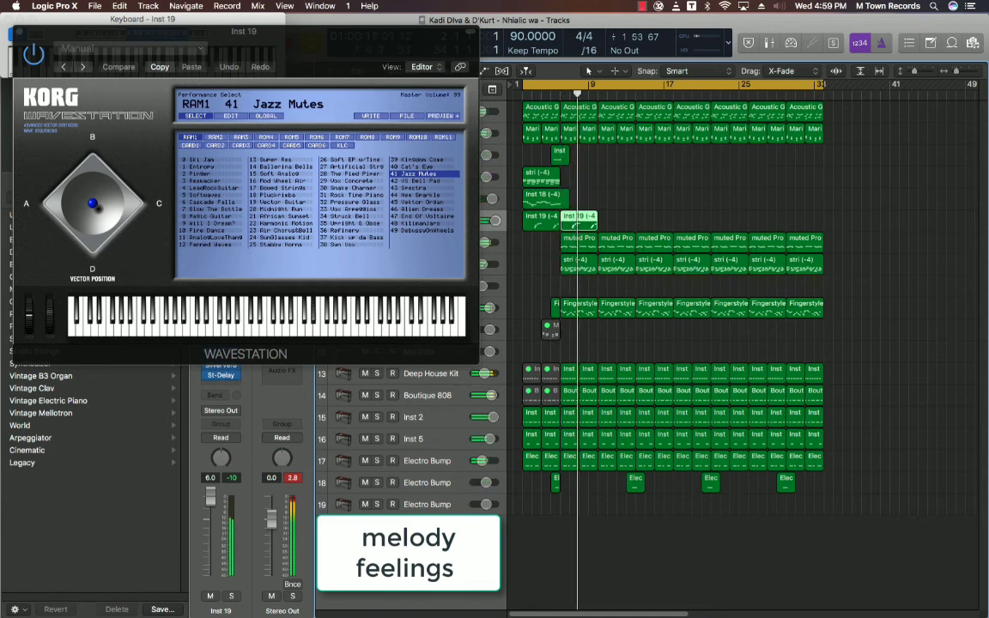
- Copy the Inst 19 region at bar 6 to bar 10, and copy that pair to start at bar 26
{"action": "key", "text": "super+k"}
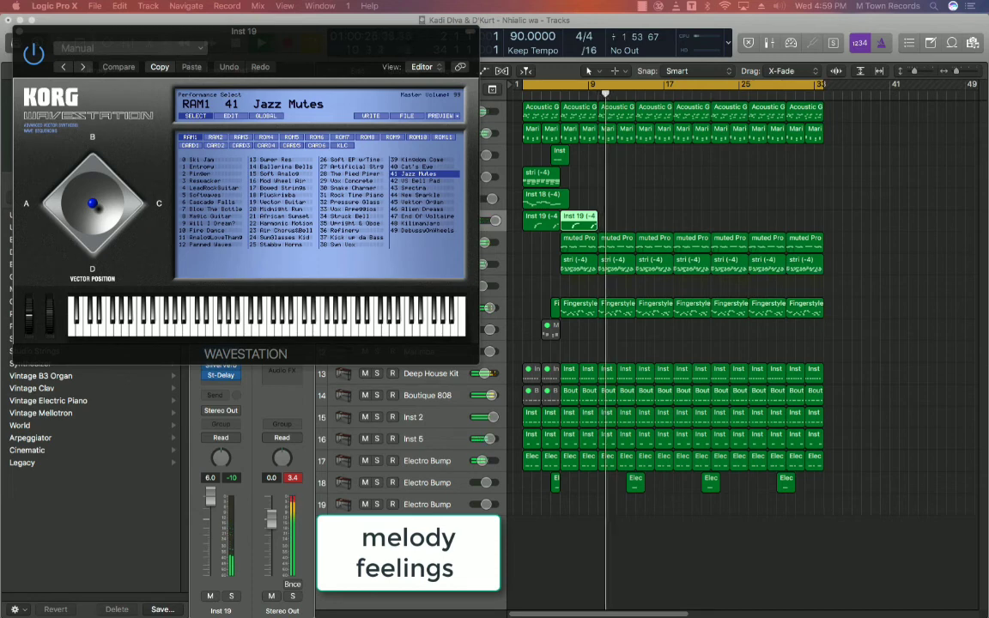
{"action": "left_click", "coordinate": [598, 221]}
{"action": "mouse_move", "coordinate": [597, 219]}
{"action": "left_mouse_down"}
{"action": "mouse_move", "coordinate": [620, 218]}
{"action": "mouse_move", "coordinate": [592, 227]}
{"action": "mouse_move", "coordinate": [611, 228]}
{"action": "left_mouse_up"}
{"action": "key", "text": "super+z"}
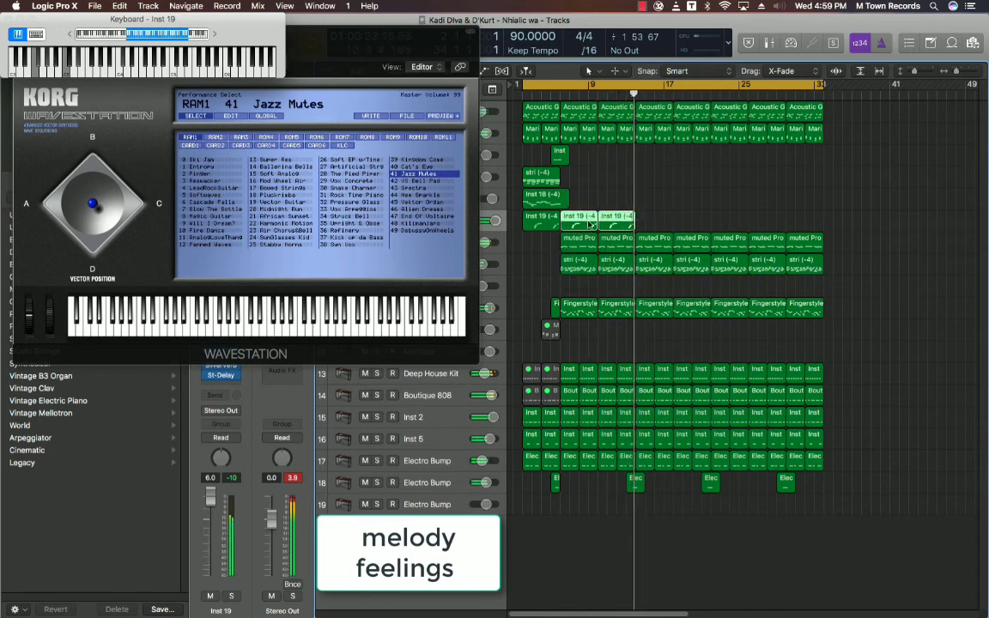
{"action": "left_click_drag", "start_coordinate": [580, 225], "coordinate": [778, 226]}
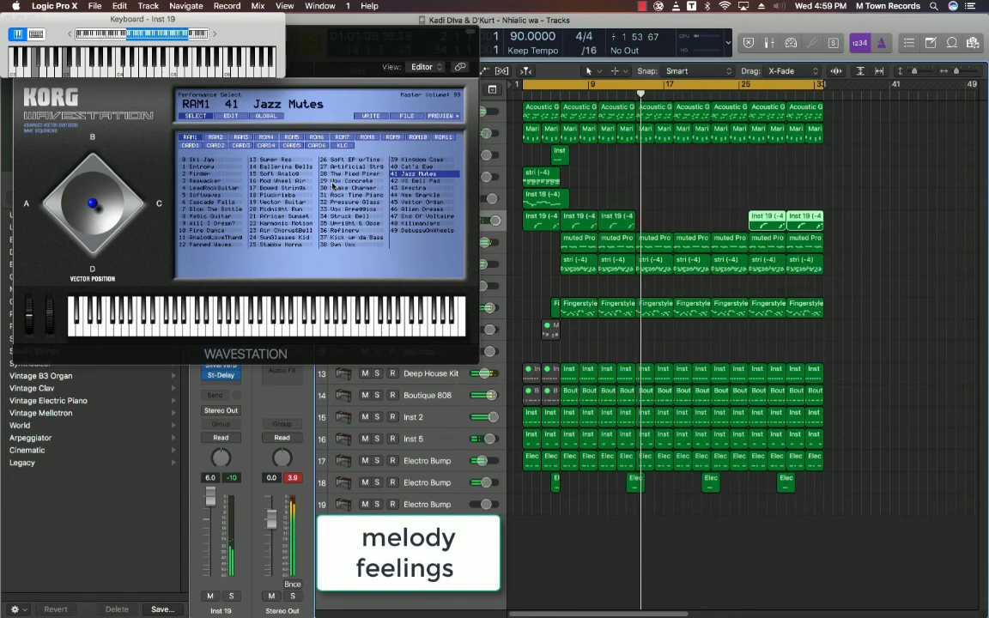
{"action": "left_click_drag", "start_coordinate": [318, 38], "coordinate": [327, 168]}
{"action": "left_click", "coordinate": [28, 160]}
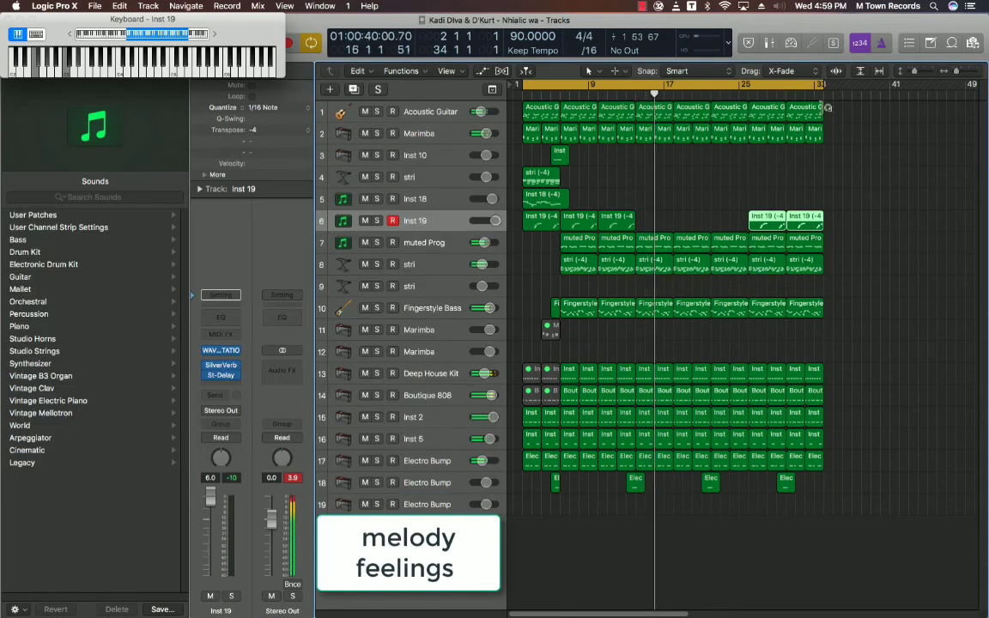
- Copy the regions of all tracks from about bar 14 to 34 so the copies run from bar 34 to 54
{"action": "left_click_drag", "start_coordinate": [847, 103], "coordinate": [638, 501]}
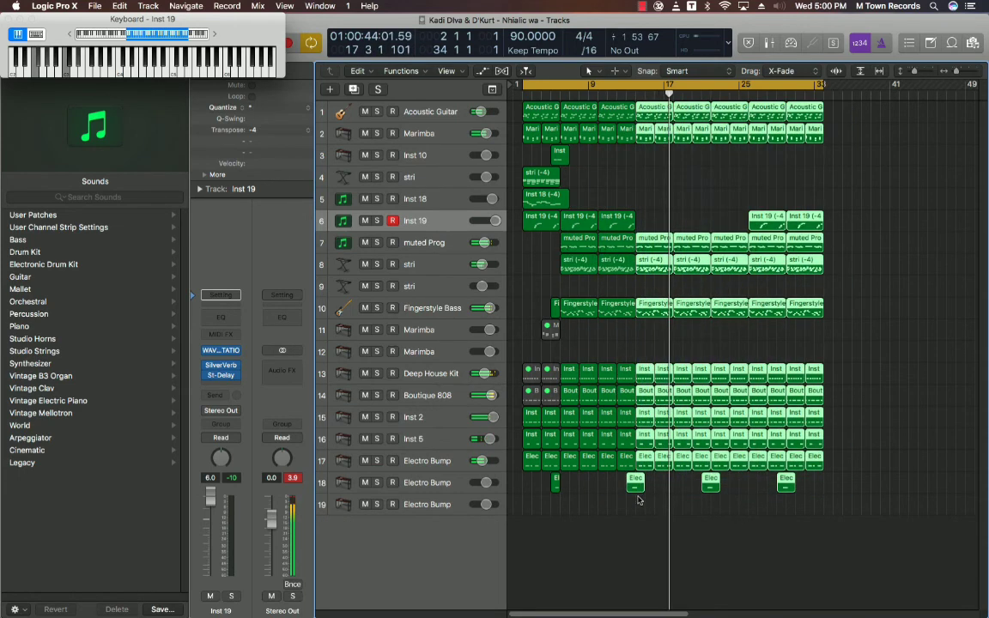
{"action": "left_click_drag", "start_coordinate": [660, 119], "coordinate": [844, 111]}
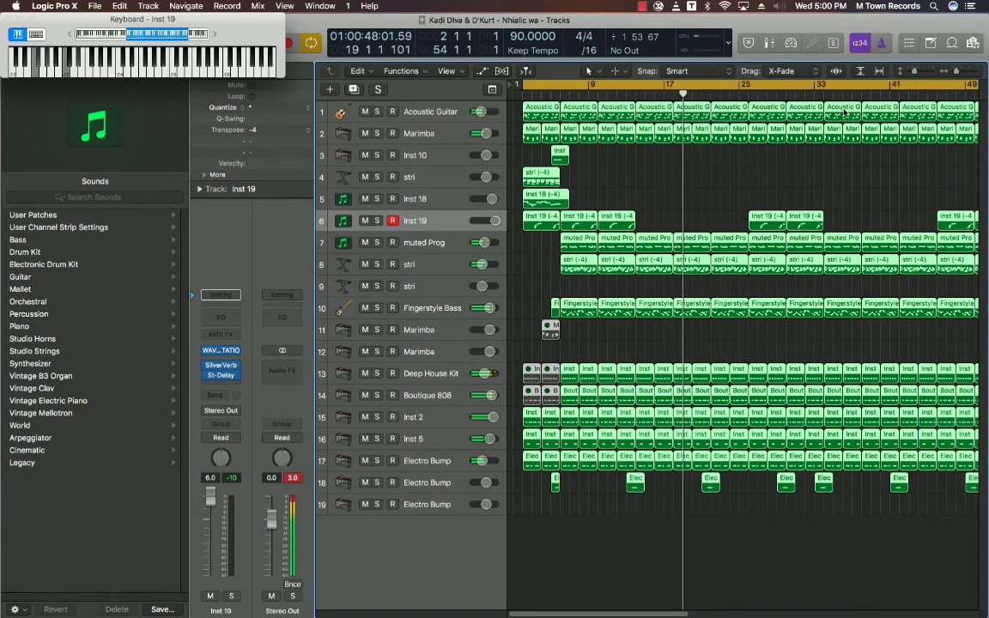
{"action": "left_click", "coordinate": [791, 162]}
{"action": "key", "text": "super+Left"}
{"action": "key", "text": "super+Left"}
{"action": "key", "text": "super+Up"}
{"action": "key", "text": "super+Up"}
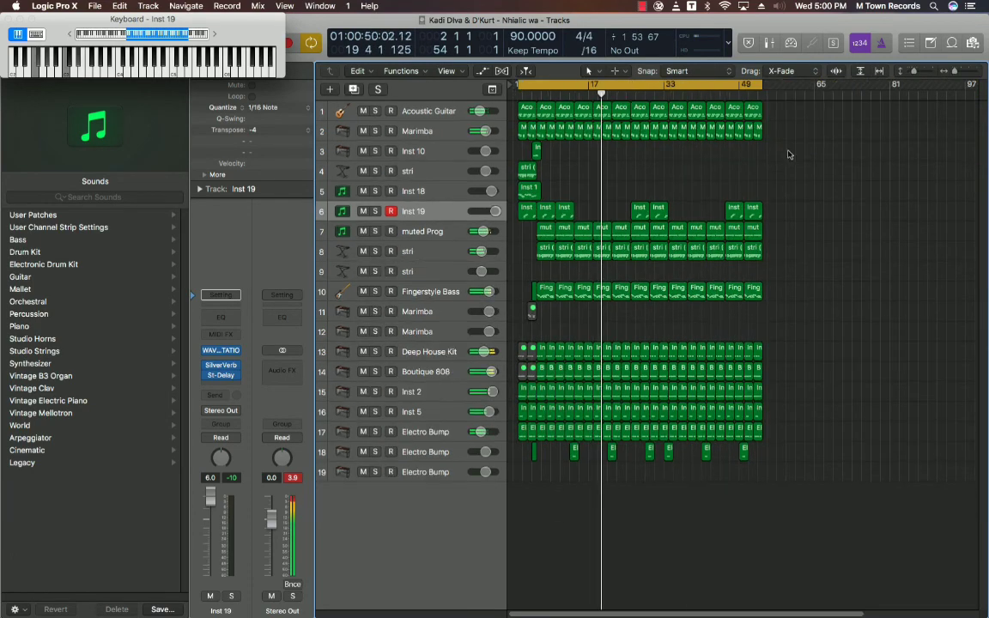
- Move the track 18 Electro Bump region from about bar 29 to about bar 25
{"action": "left_click_drag", "start_coordinate": [784, 106], "coordinate": [577, 441]}
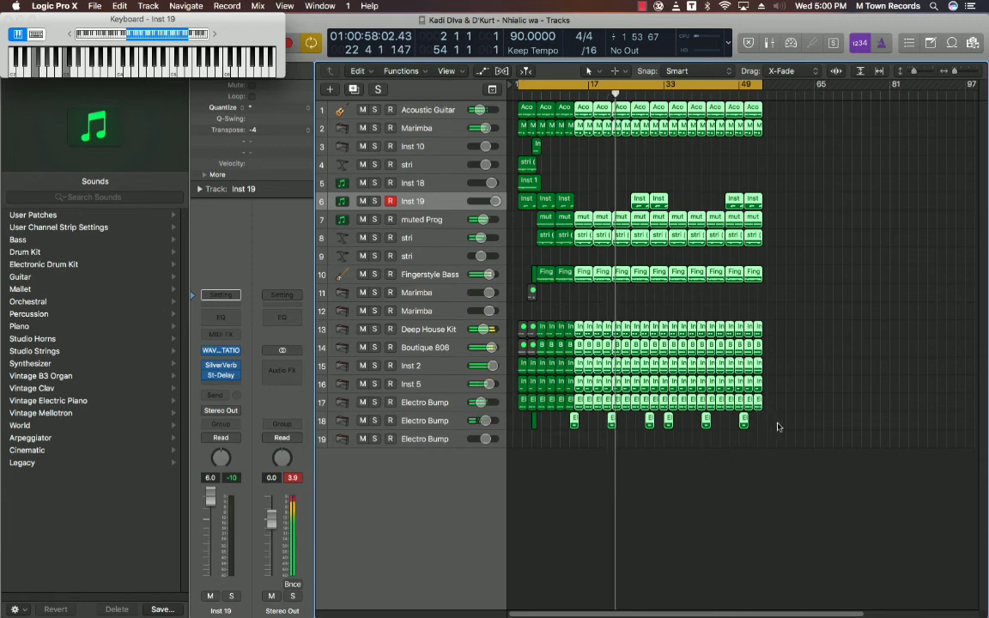
{"action": "left_click_drag", "start_coordinate": [778, 426], "coordinate": [698, 432]}
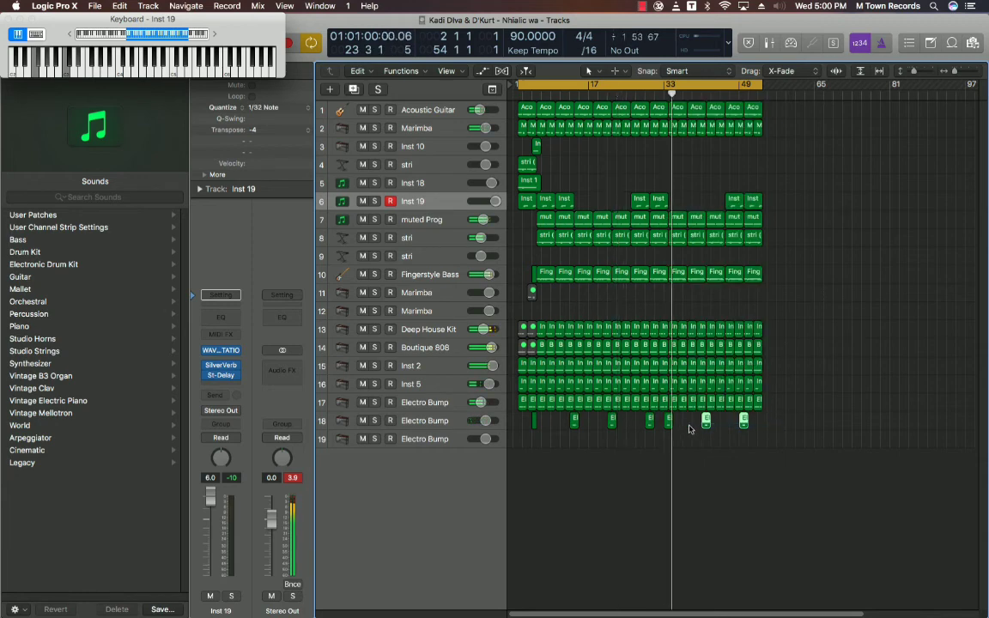
{"action": "key", "text": "super+Right"}
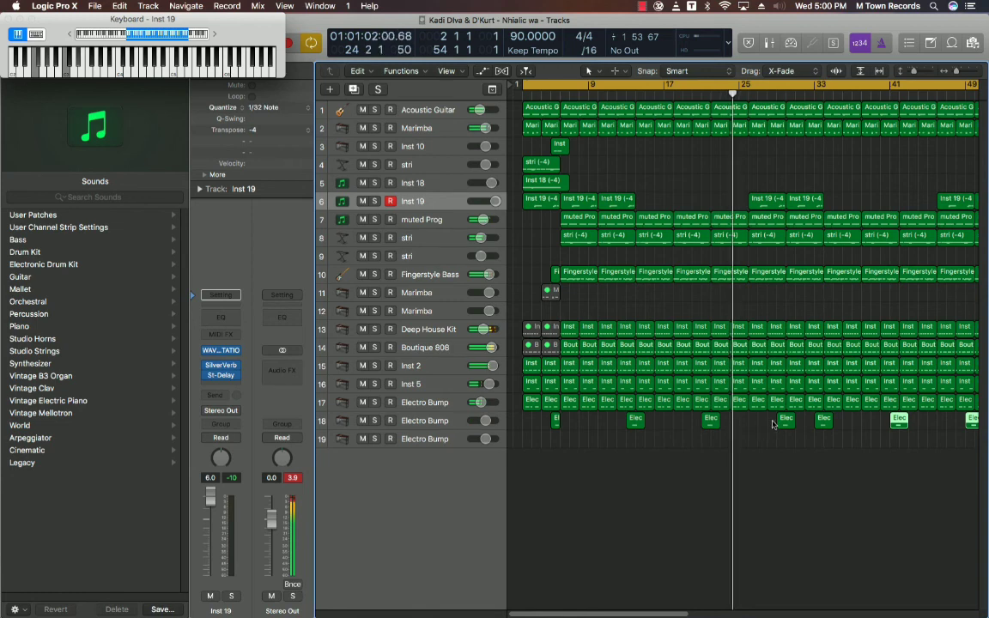
{"action": "left_click_drag", "start_coordinate": [775, 424], "coordinate": [748, 423]}
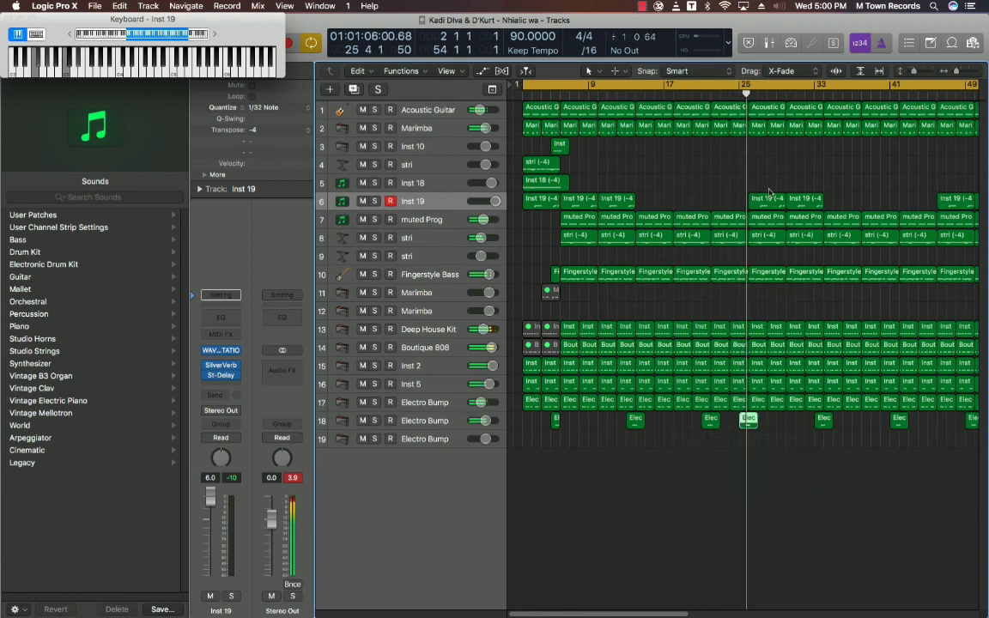
- Mute the Acoustic Guitar, Marimba, Fingerstyle Bass, Deep House Kit, Boutique 808, Inst 2 and Inst 5 regions over bars 26 to 30
{"action": "left_click_drag", "start_coordinate": [752, 154], "coordinate": [770, 109]}
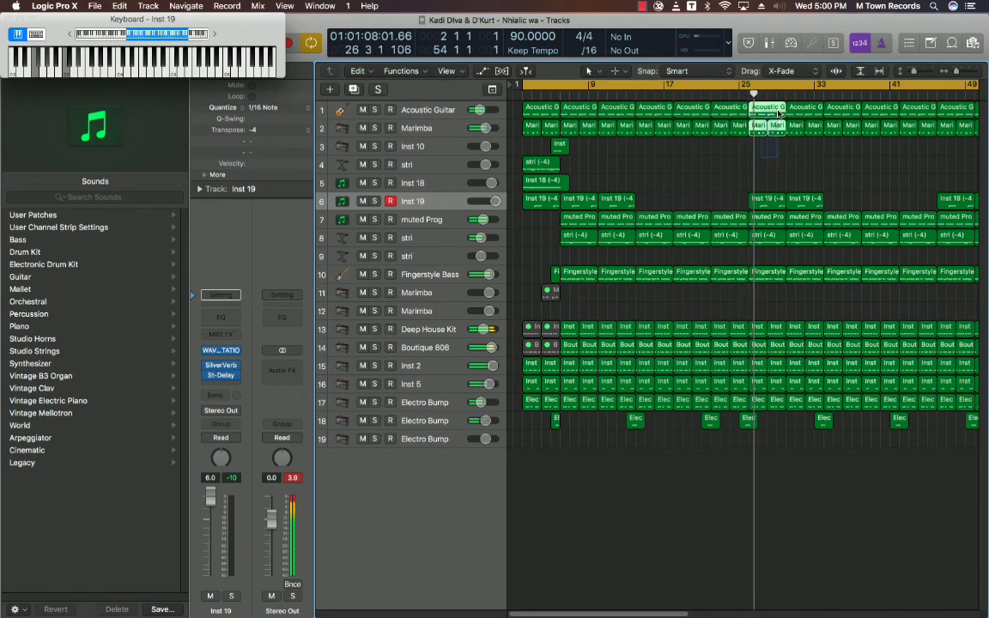
{"action": "key", "text": "ctrl+m"}
{"action": "left_click_drag", "start_coordinate": [771, 252], "coordinate": [767, 374]}
{"action": "key", "text": "ctrl+m"}
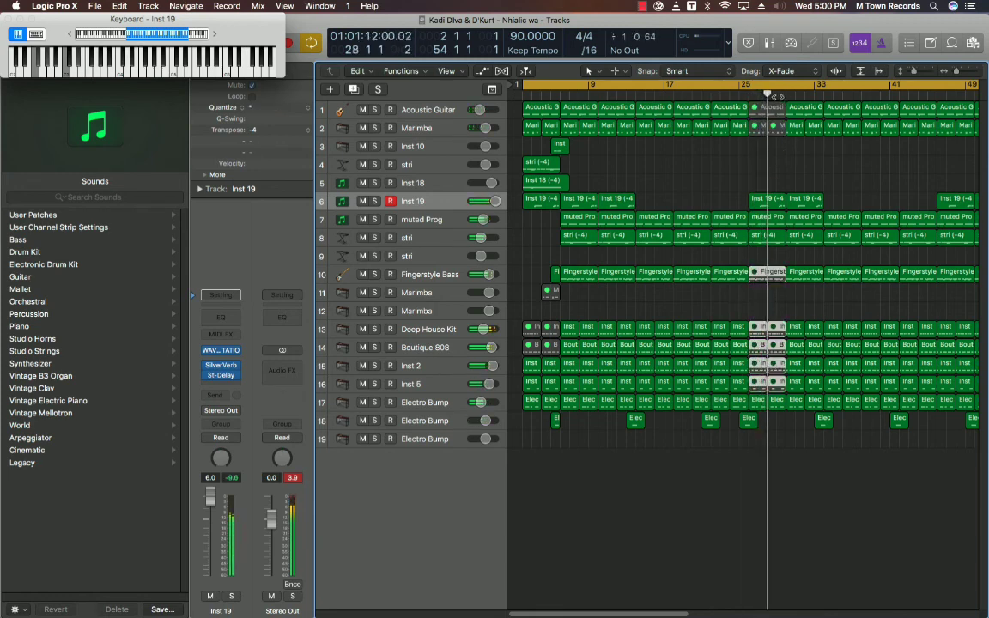
{"action": "left_click", "coordinate": [755, 459]}
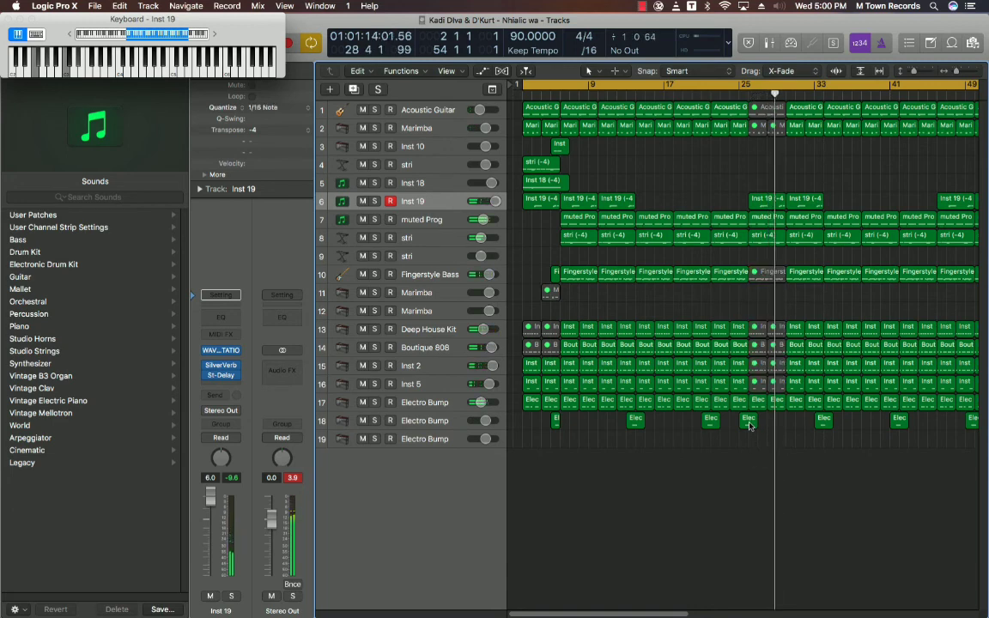
- Copy the track 18 Electro Bump region at about bar 25 to about bar 29
{"action": "left_click_drag", "start_coordinate": [748, 425], "coordinate": [781, 424]}
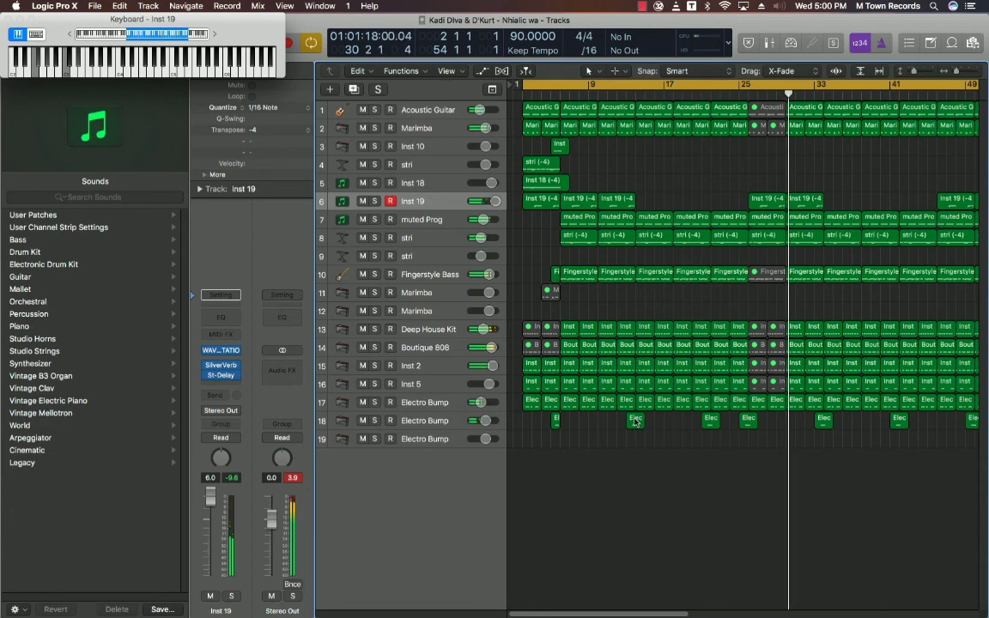
{"action": "left_click_drag", "start_coordinate": [642, 422], "coordinate": [818, 296]}
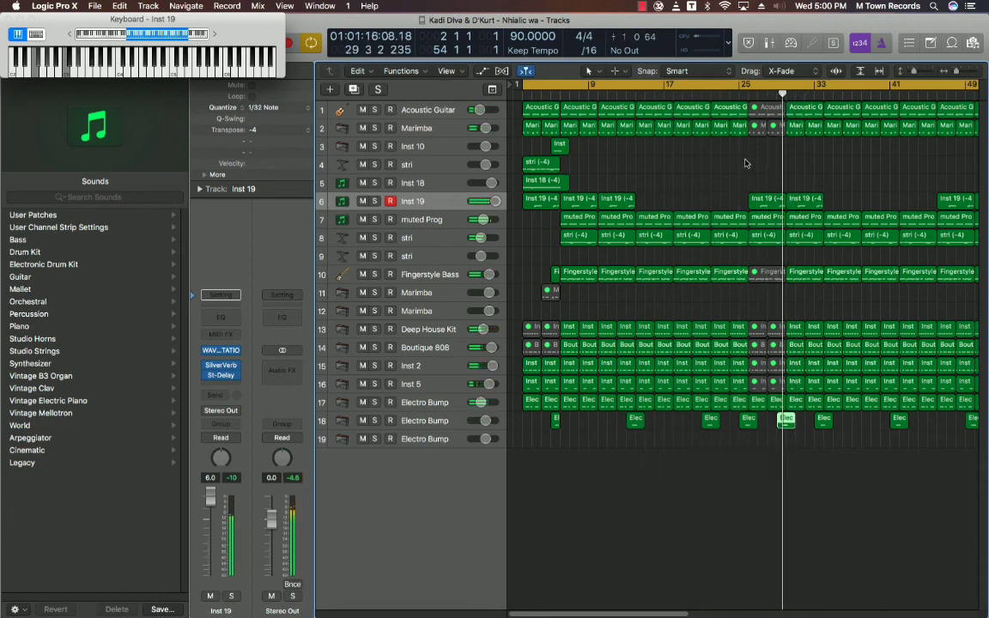
{"action": "key", "text": "super+Left"}
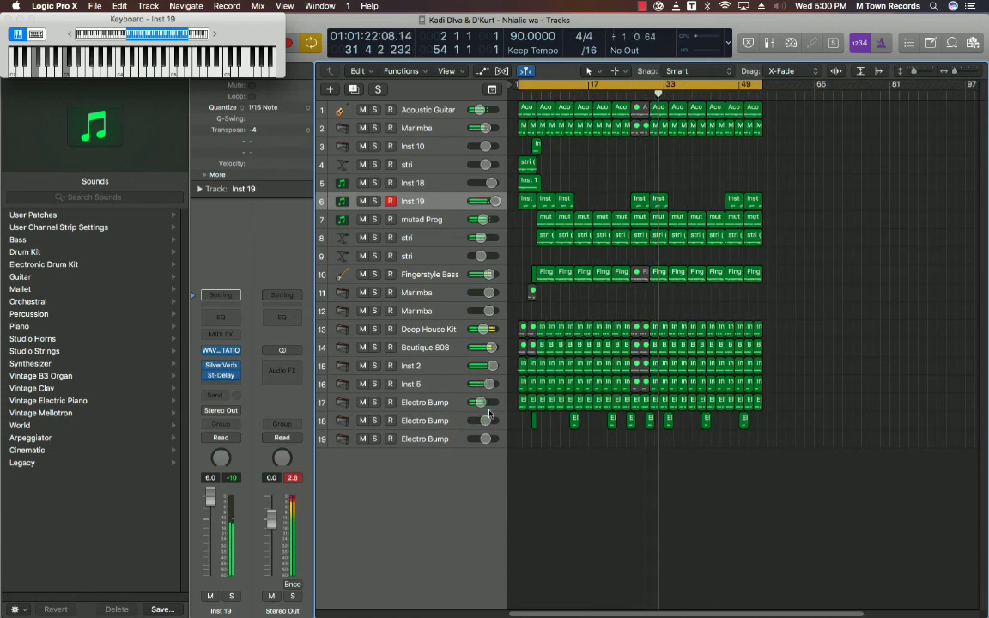
- Add one audio track below the last Electro Bump track, with Input 1 as input and Bus 6 as output
{"action": "left_click", "coordinate": [421, 446]}
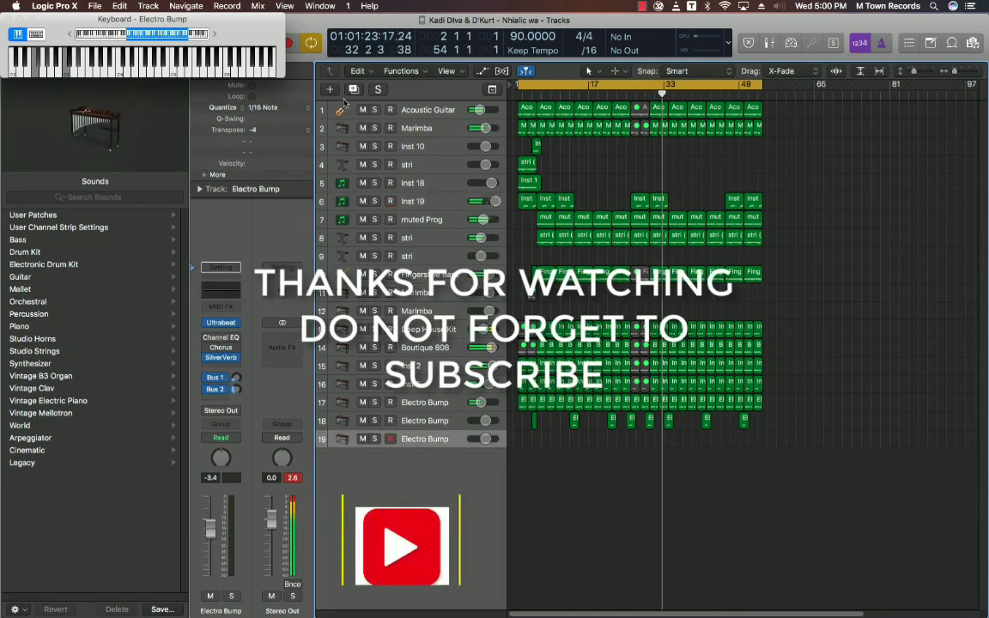
{"action": "left_click", "coordinate": [331, 90]}
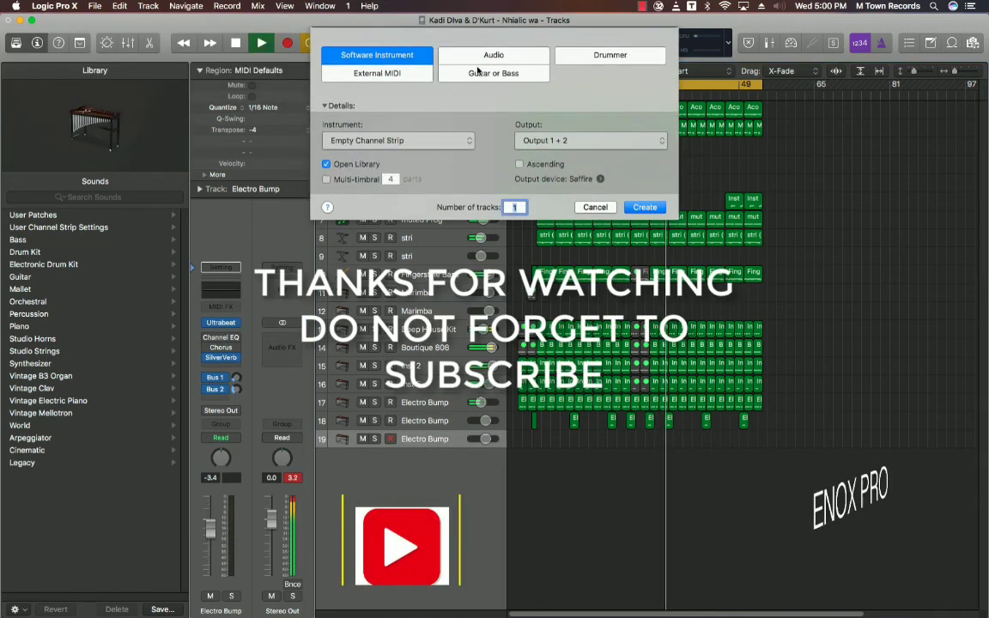
{"action": "left_click", "coordinate": [494, 55]}
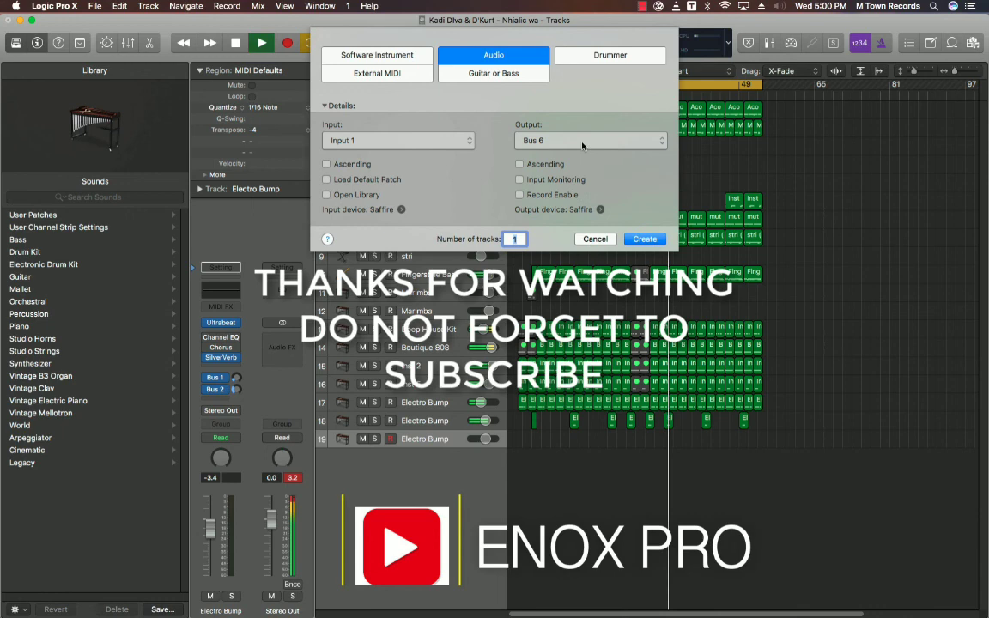
{"action": "left_click", "coordinate": [644, 239]}
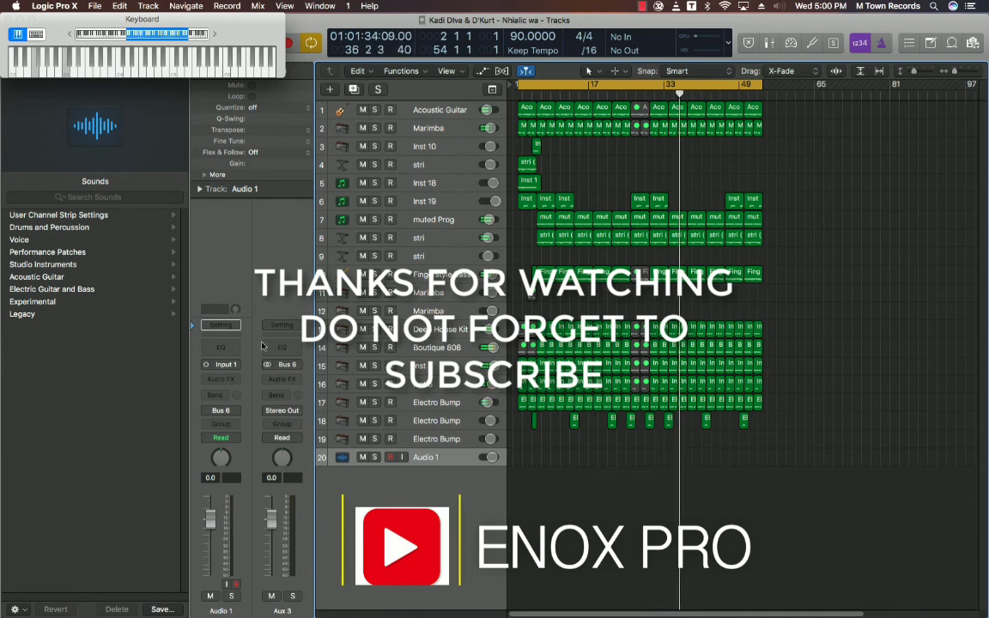
- Start inserting an EQ plug-in in the empty effect slot of the new Audio 1 channel
{"action": "left_click", "coordinate": [221, 379]}
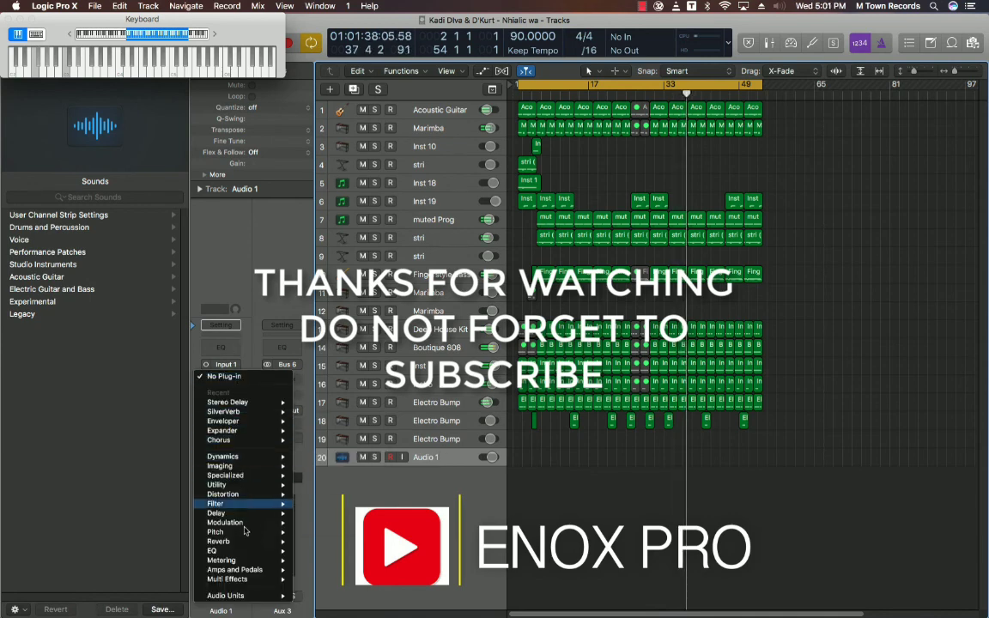
{"action": "mouse_move", "coordinate": [241, 554]}
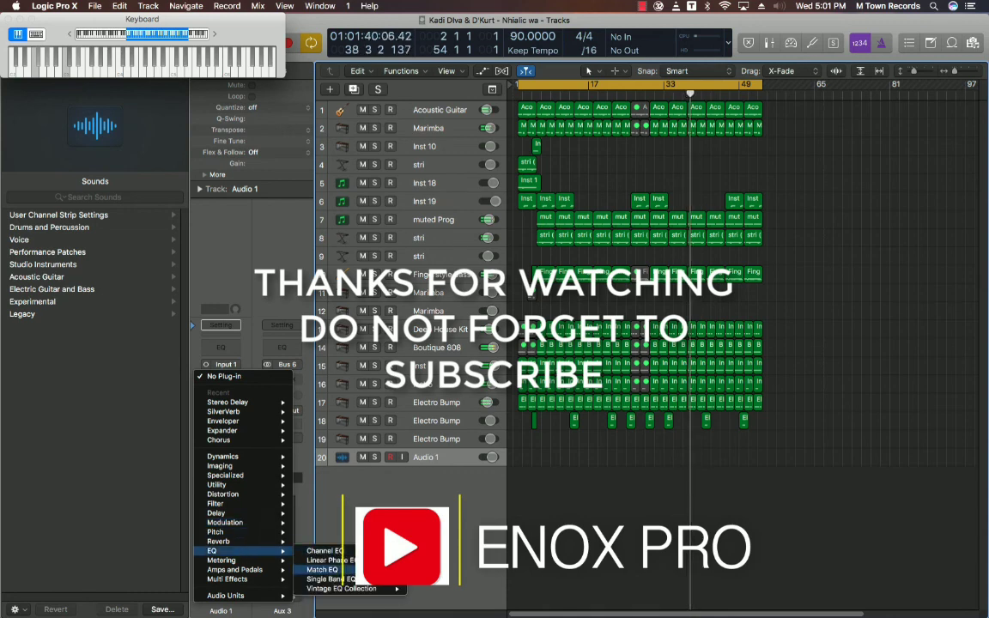